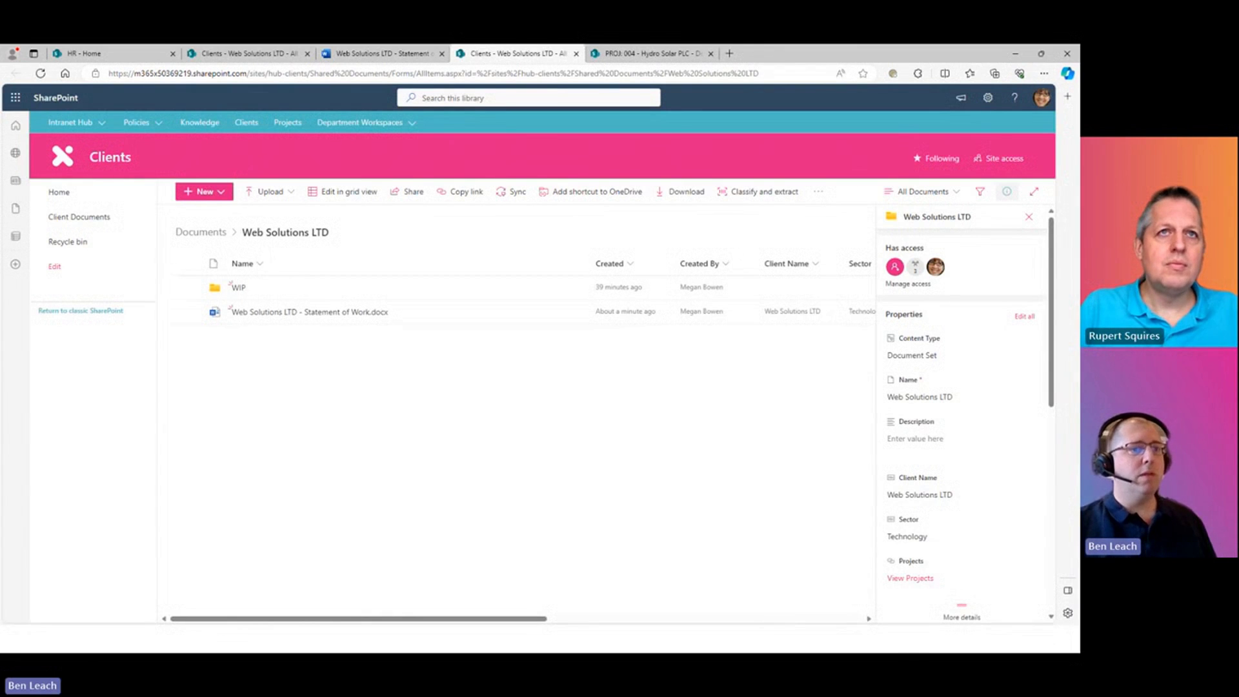
# - Hide the Web Solutions LTD details pane and open the toolbar's '...' overflow actions menu
pyautogui.click(1029, 217)
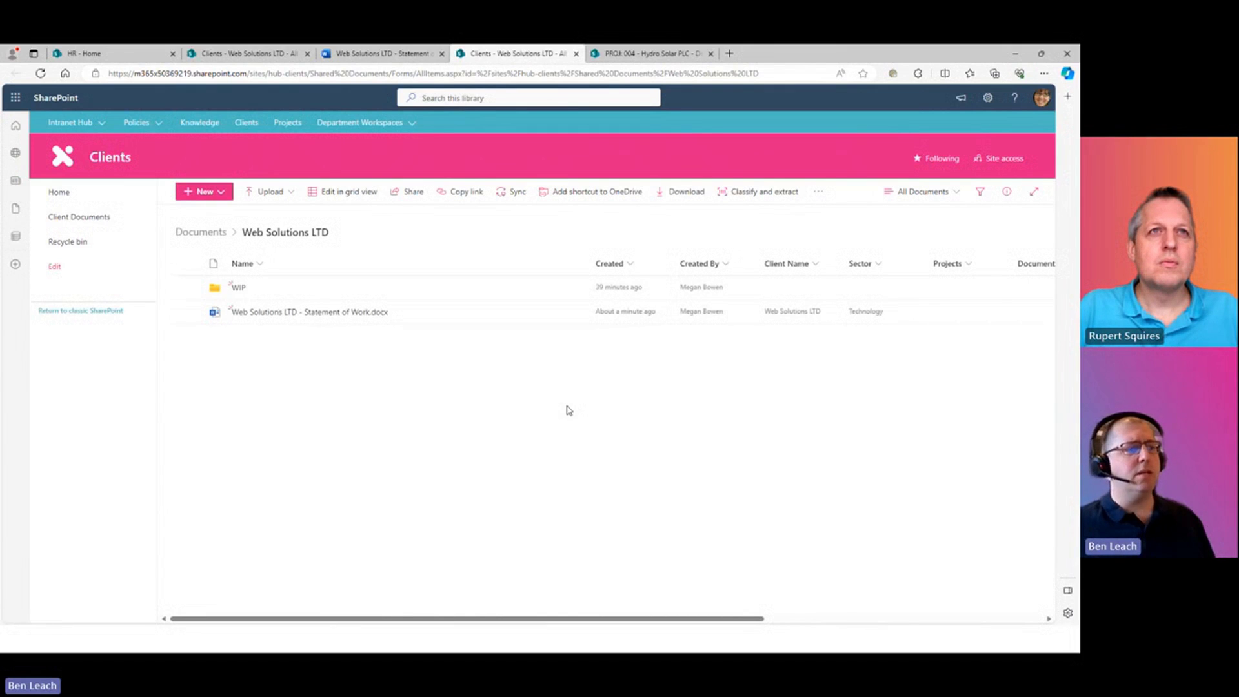
pyautogui.click(819, 193)
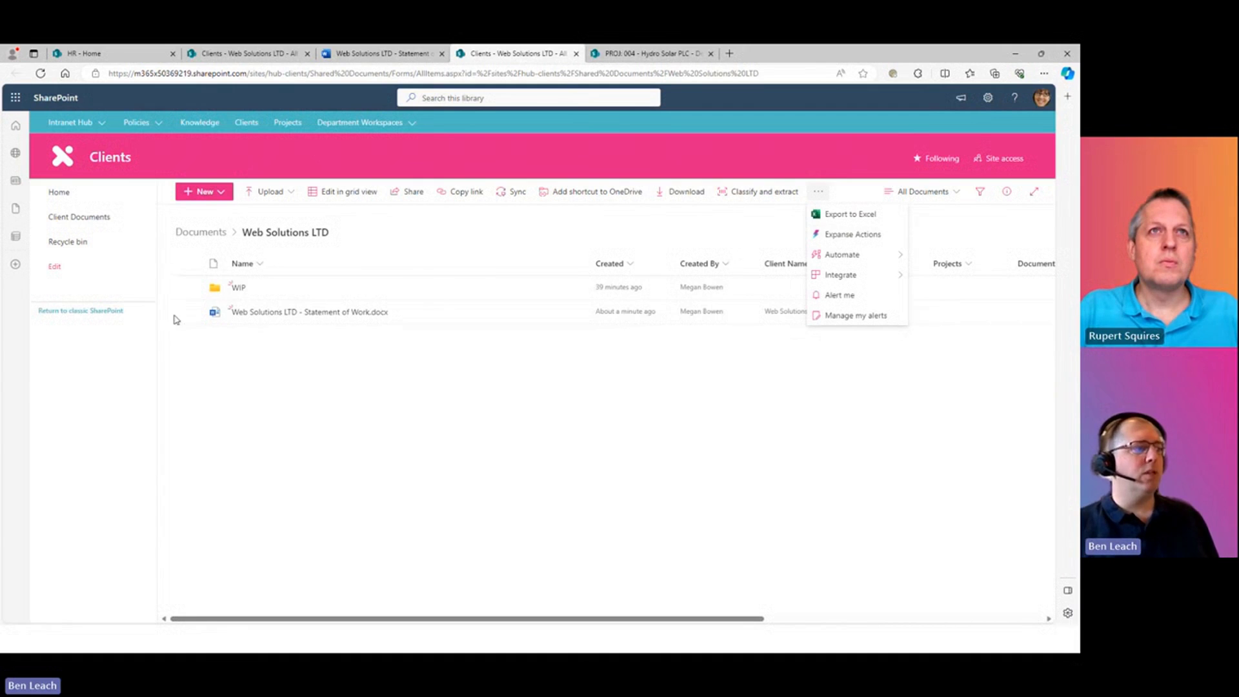
# - Start Expanse Actions and choose 'Create a Document from a Template' to list the templates
pyautogui.click(856, 240)
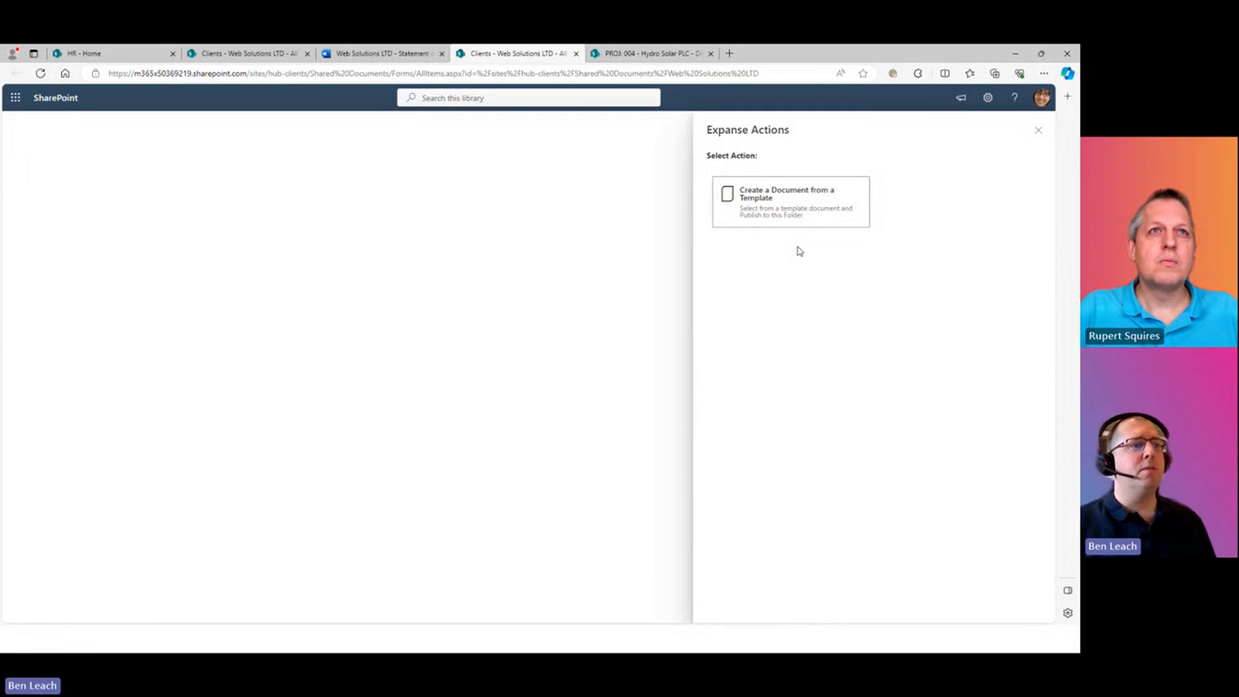
pyautogui.click(799, 199)
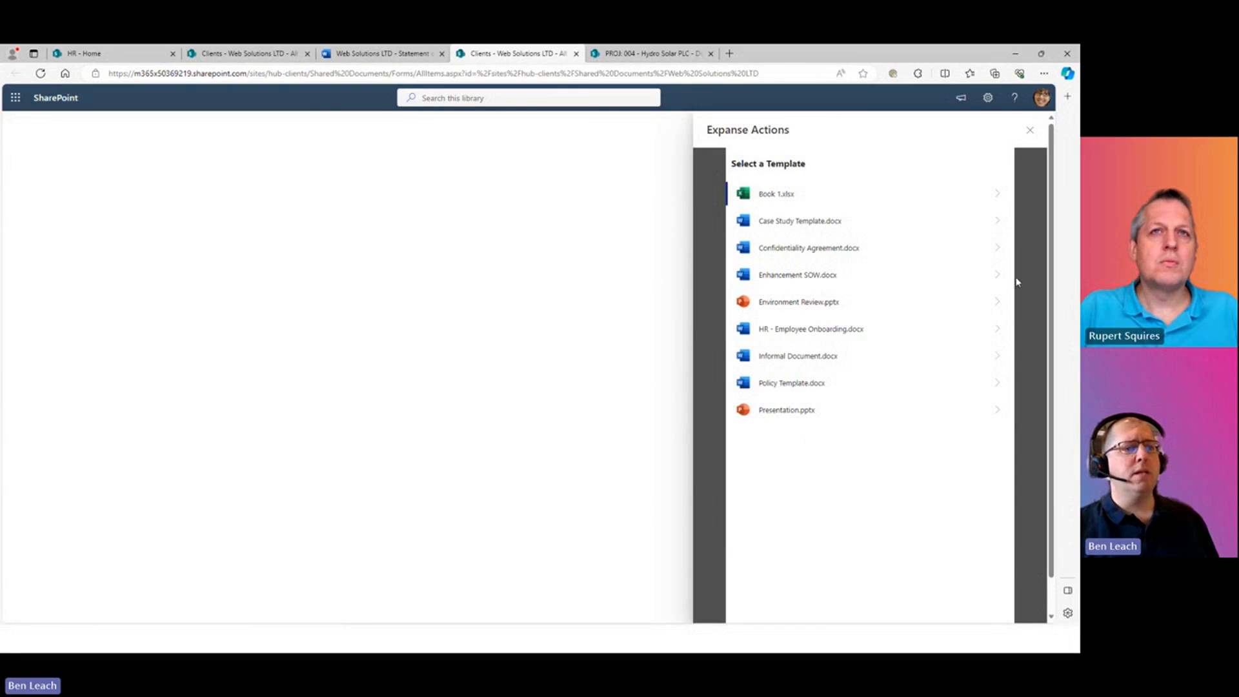
# - Save a new 'File Migration SOW' from Enhancement SOW.docx with client Web Solutions LTD
pyautogui.click(983, 283)
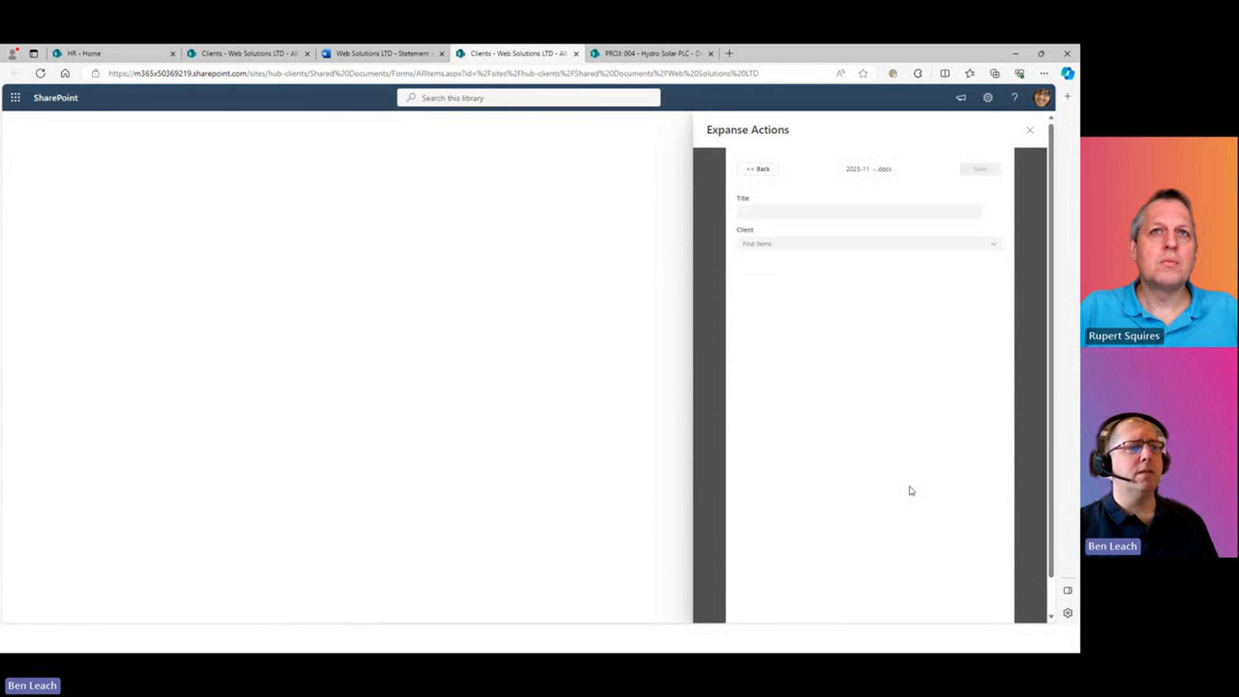
pyautogui.click(803, 213)
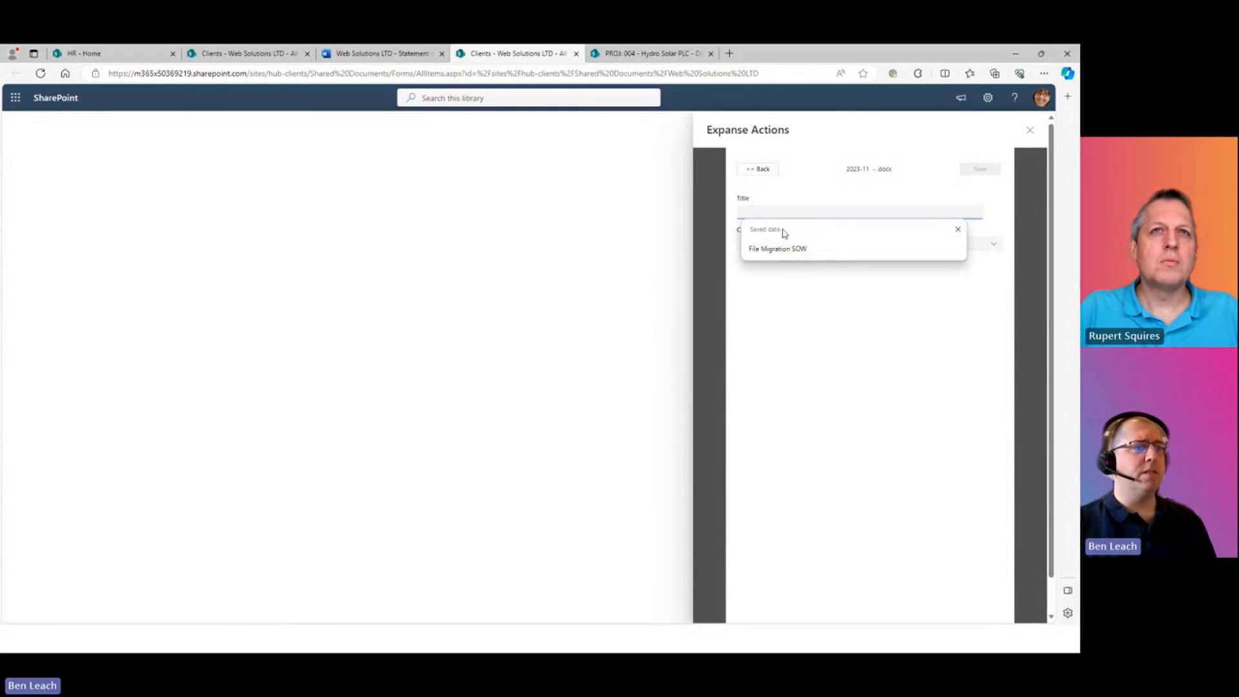
pyautogui.click(786, 249)
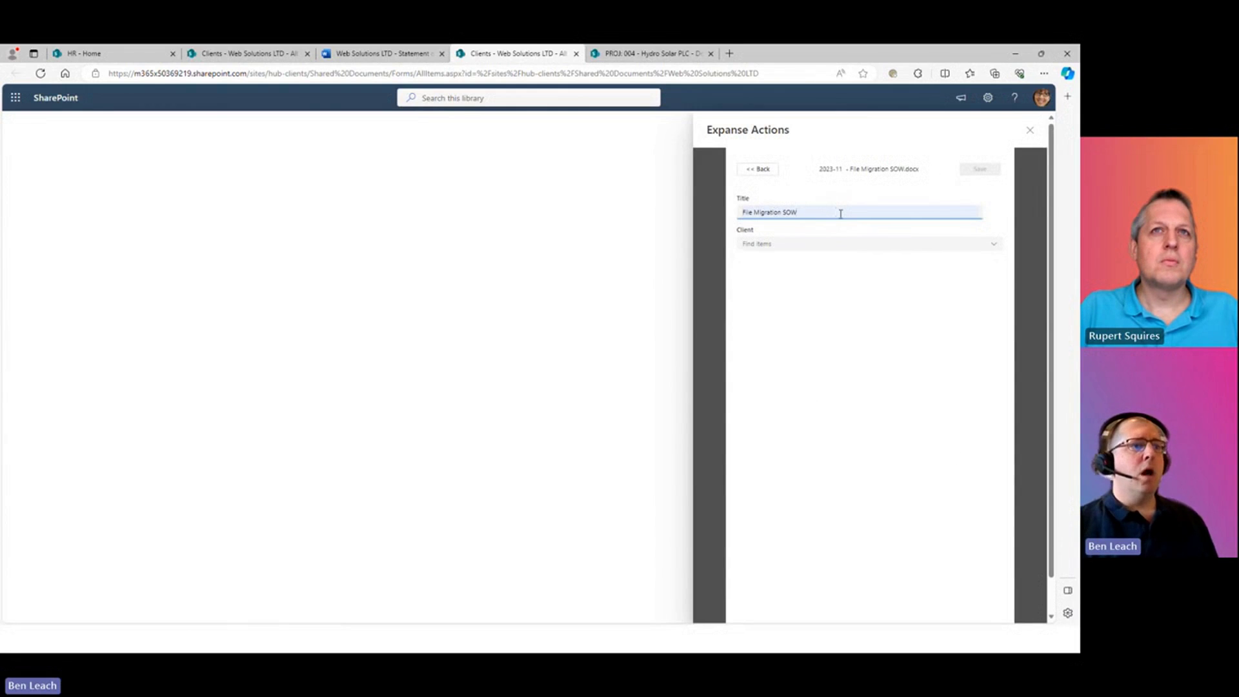
pyautogui.click(995, 248)
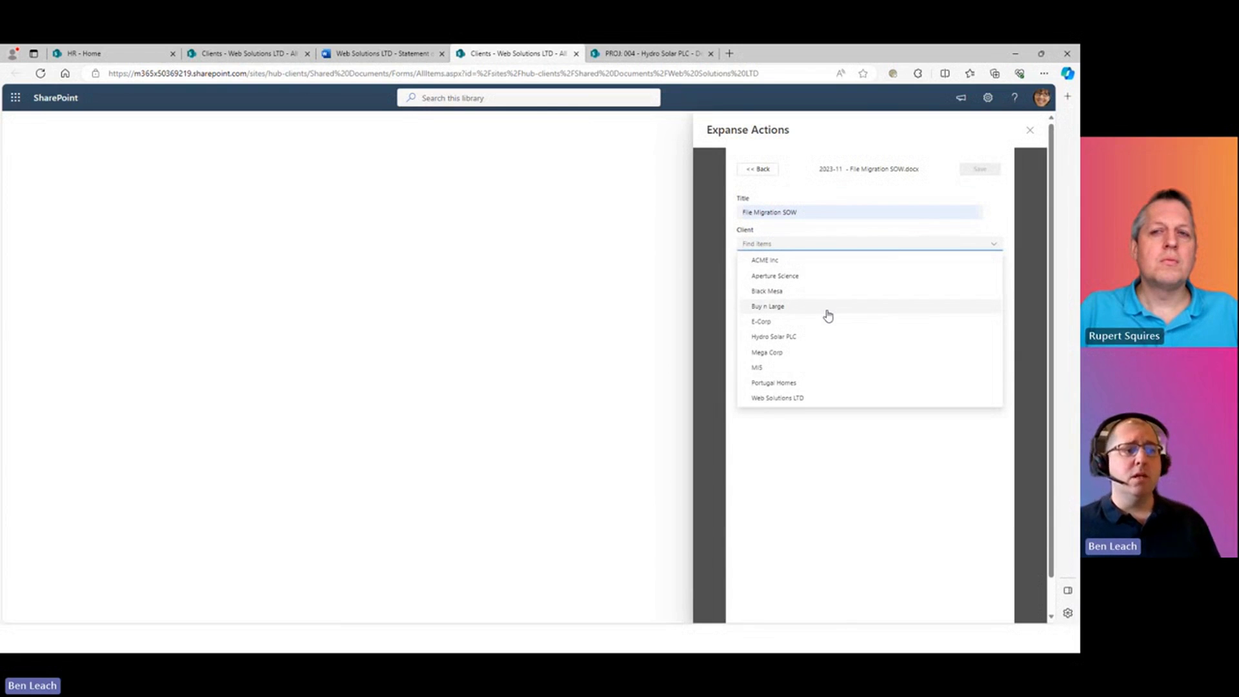
pyautogui.click(782, 398)
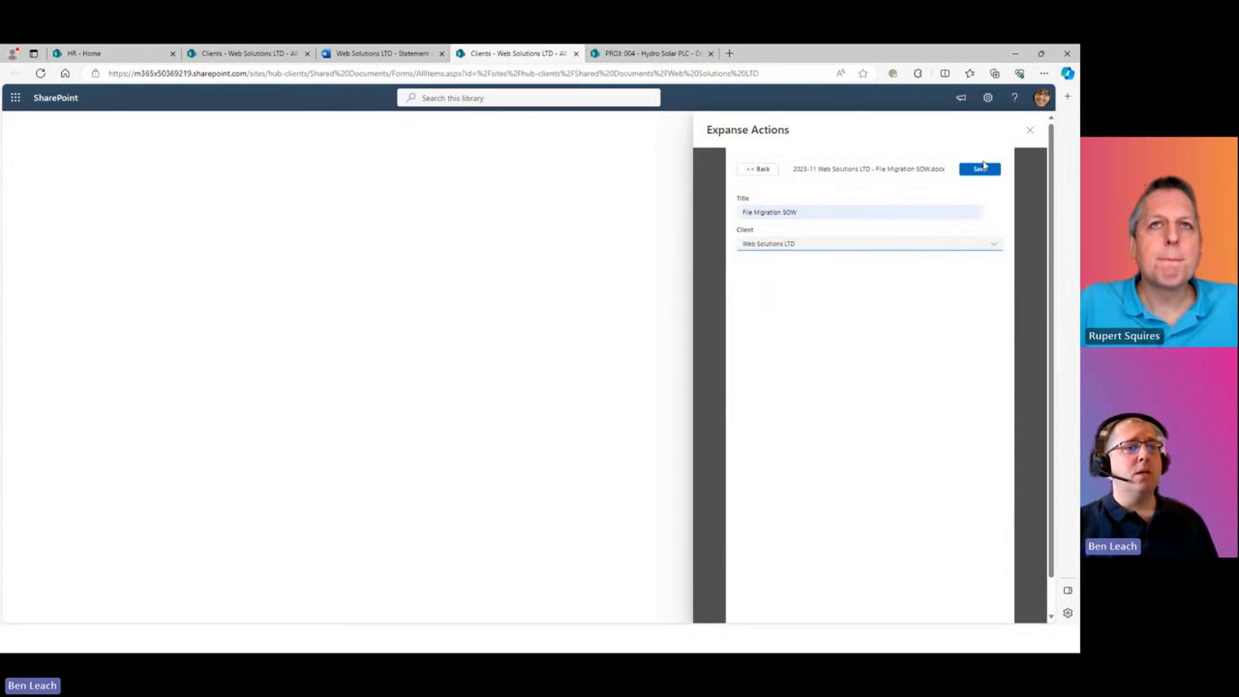
pyautogui.click(982, 168)
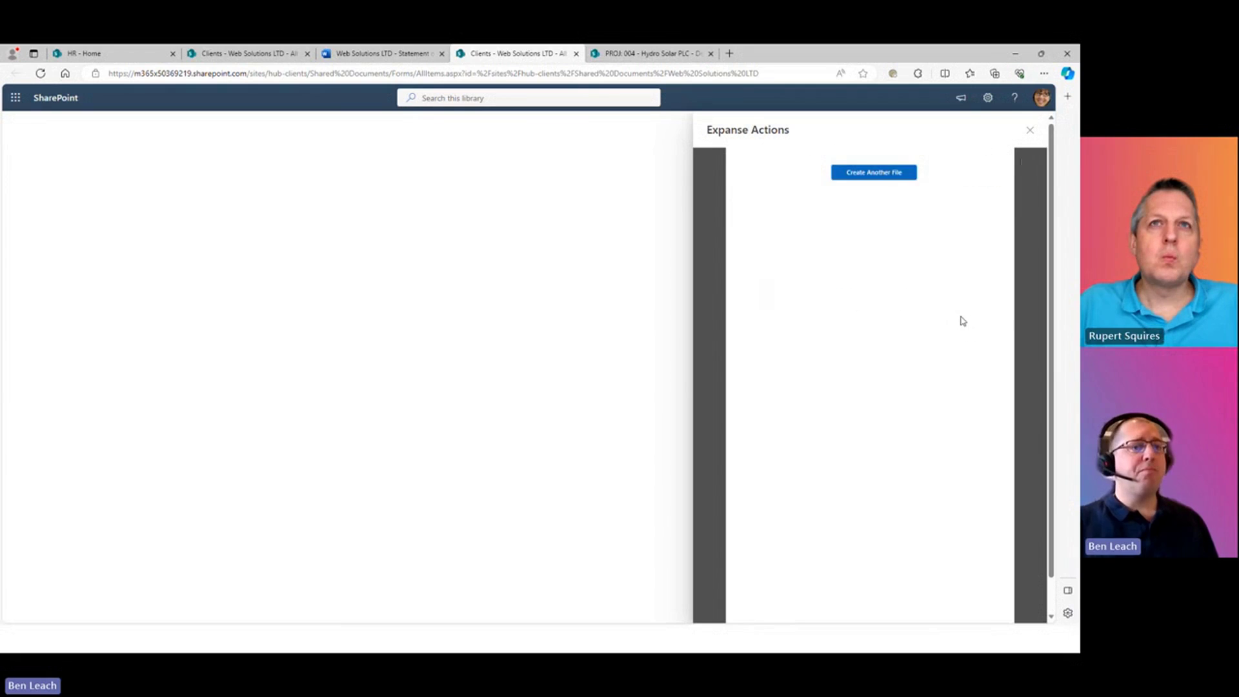
# - Close the Expanse Actions panel to return to the Web Solutions LTD document library
pyautogui.click(1030, 129)
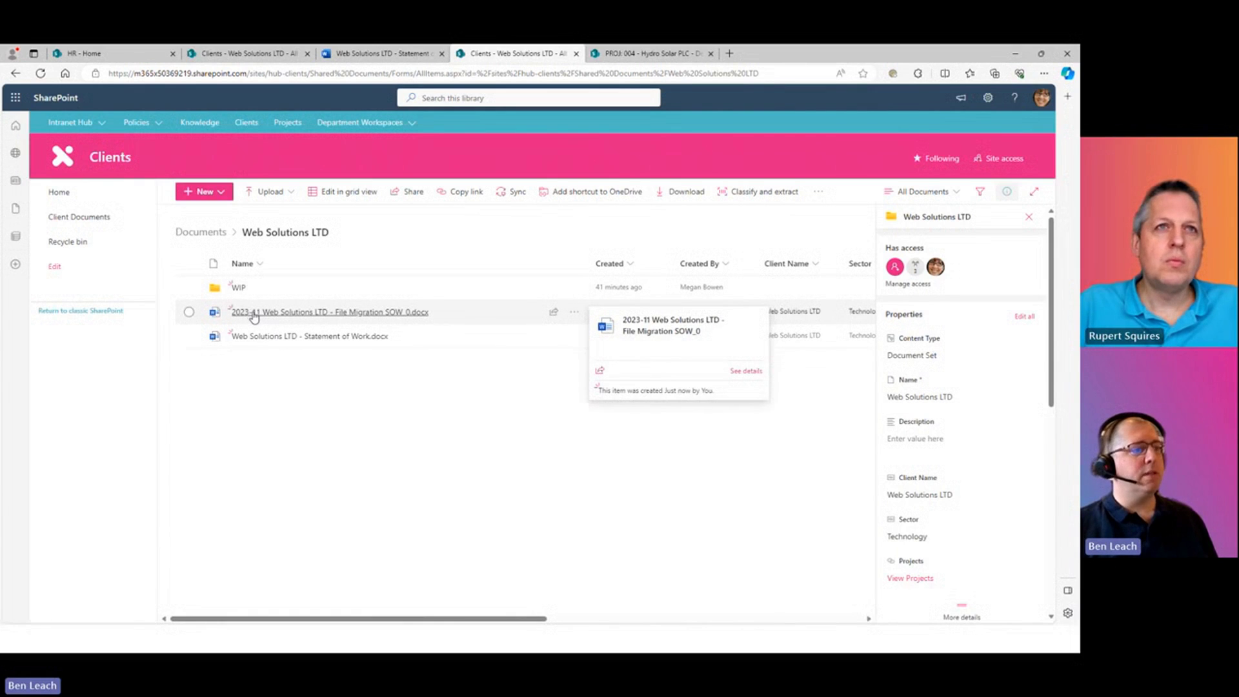
# - Zoom the browser page to 125% and hide the document set's details pane
pyautogui.click(1044, 73)
pyautogui.click(1018, 150)
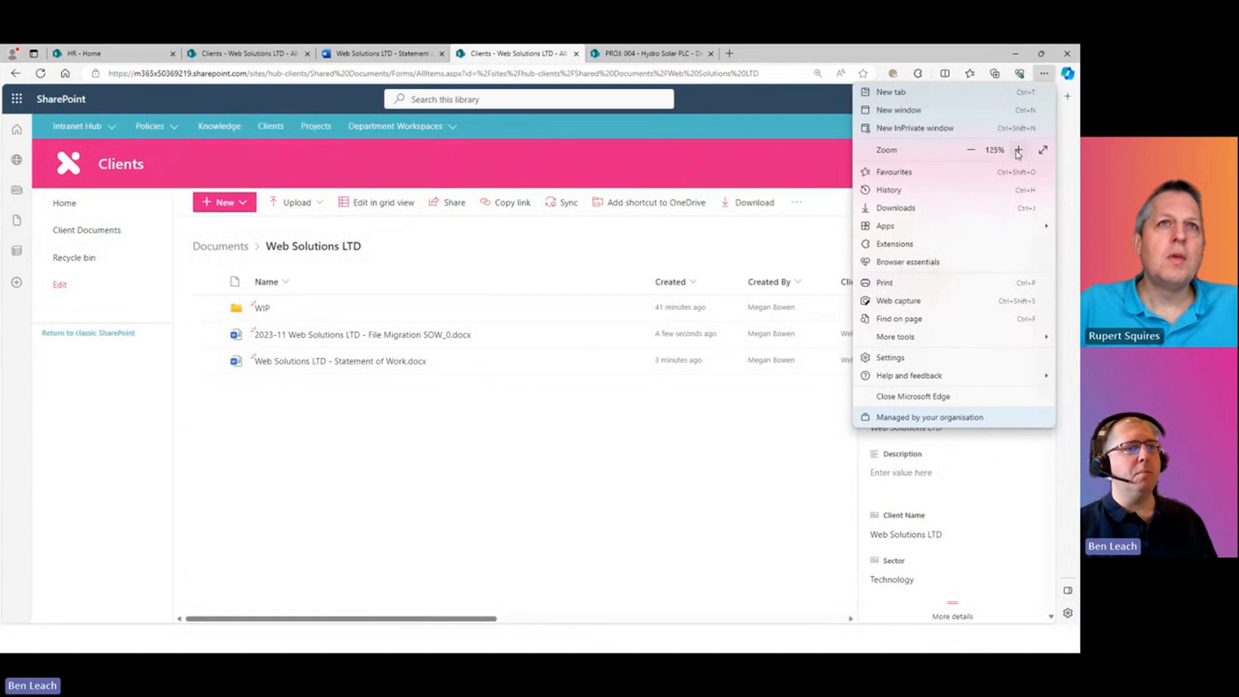
pyautogui.click(621, 501)
pyautogui.click(1025, 251)
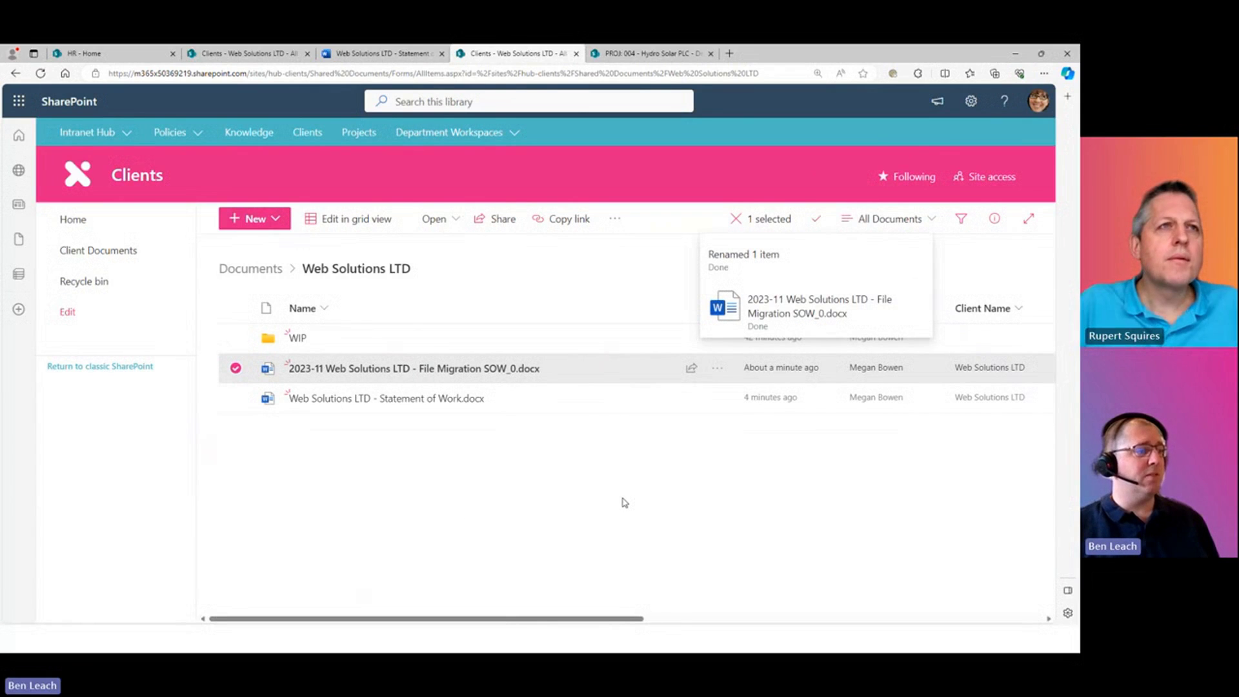
# - Drag all ten Demo Document Content files from File Explorer into the Web Solutions LTD library
pyautogui.hotkey('alt', 'Tab')
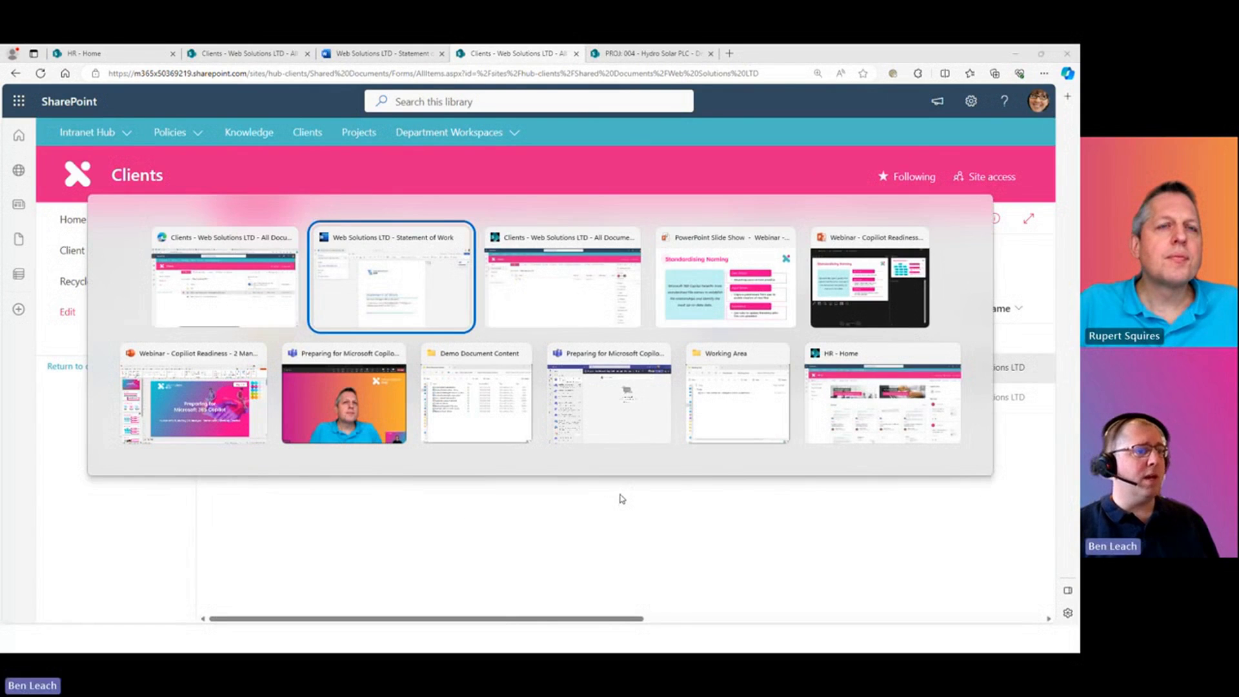
pyautogui.press('Tab')
pyautogui.press('Tab')
pyautogui.press('Tab')
pyautogui.press('Tab')
pyautogui.press('Tab')
pyautogui.press('Tab')
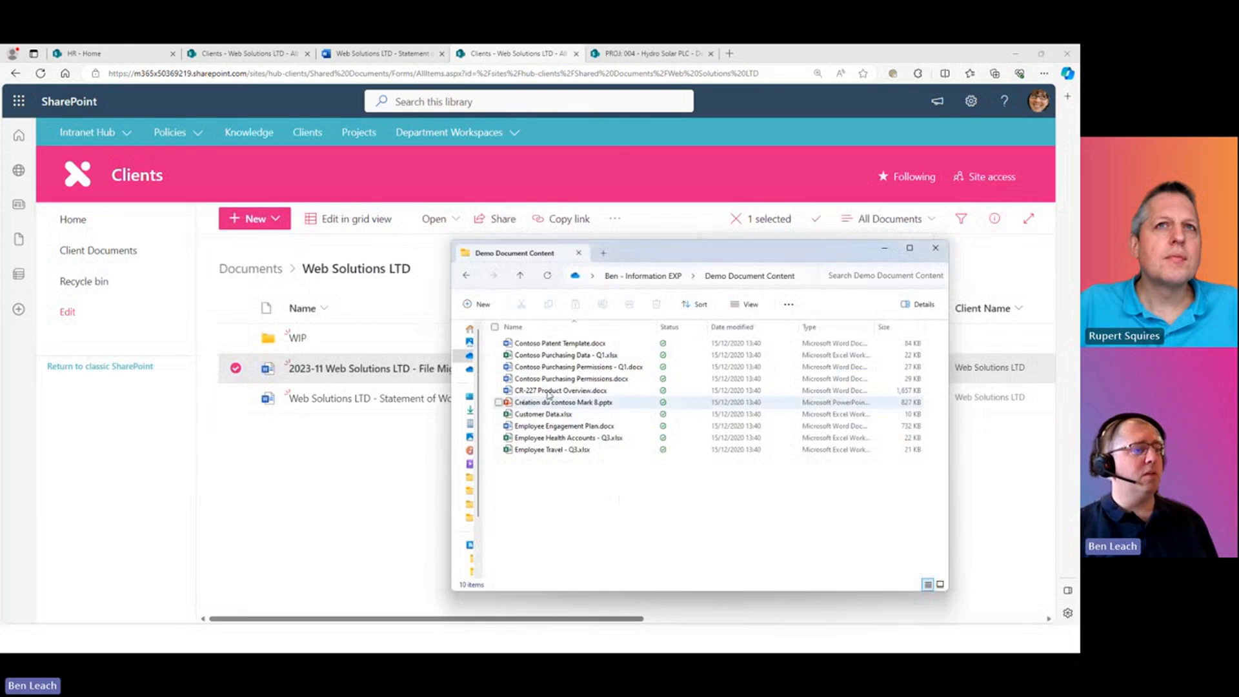
pyautogui.click(617, 342)
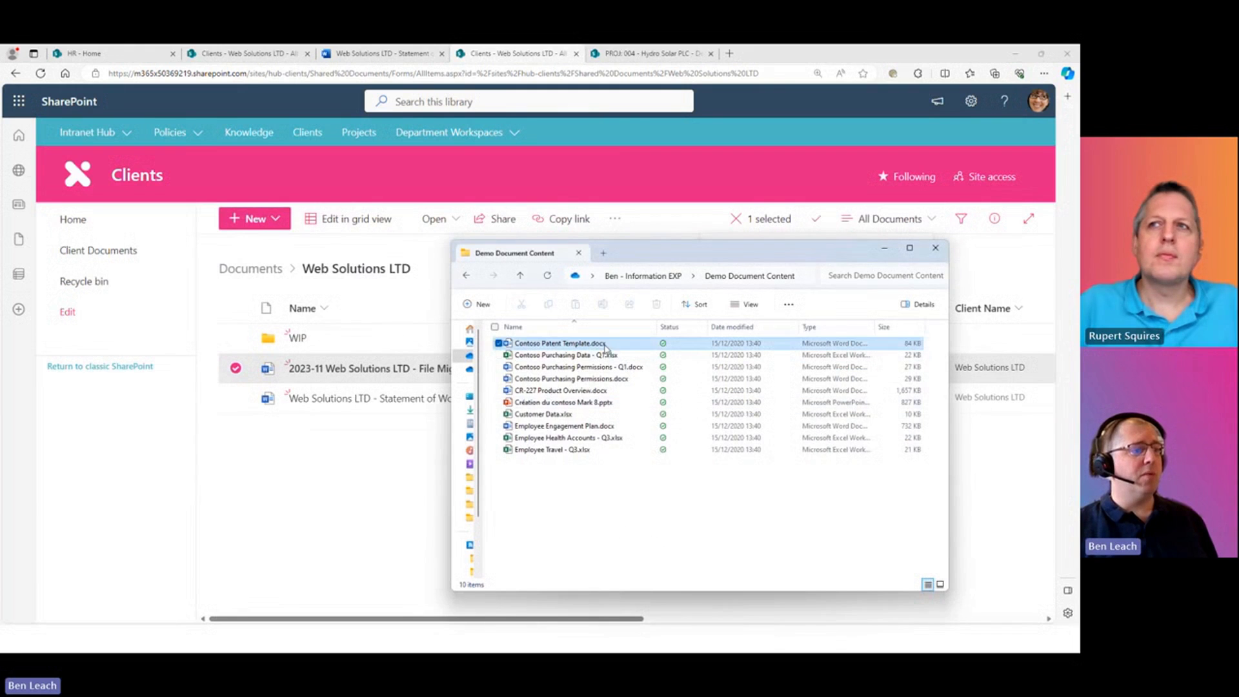
pyautogui.keyDown('shift'); pyautogui.click(614, 449); pyautogui.keyUp('shift')
pyautogui.moveTo(595, 349); pyautogui.dragTo(368, 553)
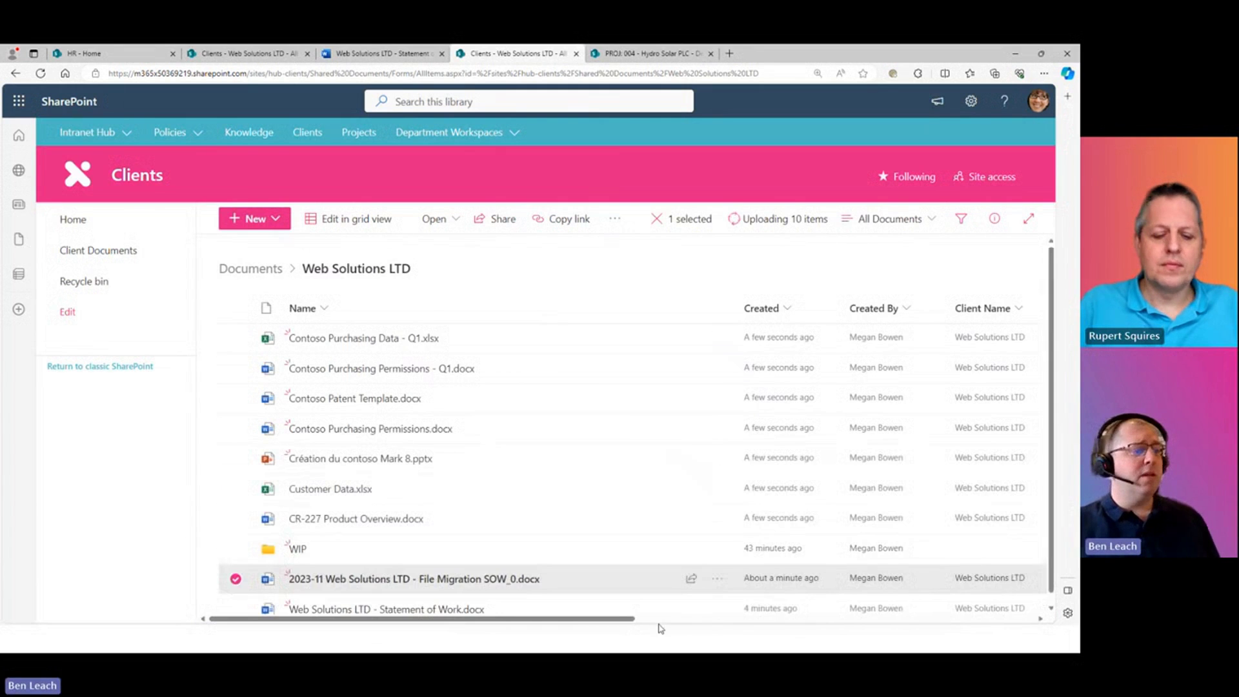
pyautogui.hscroll(3, 661, 628)
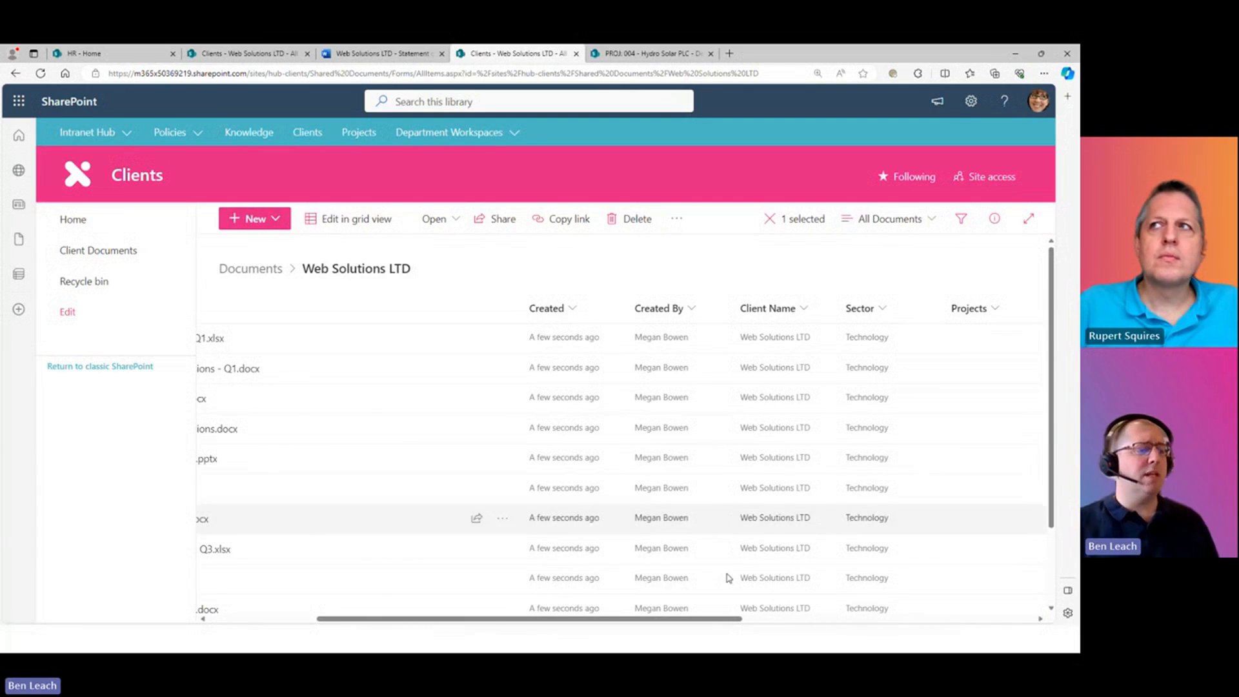
pyautogui.moveTo(599, 624); pyautogui.dragTo(448, 622)
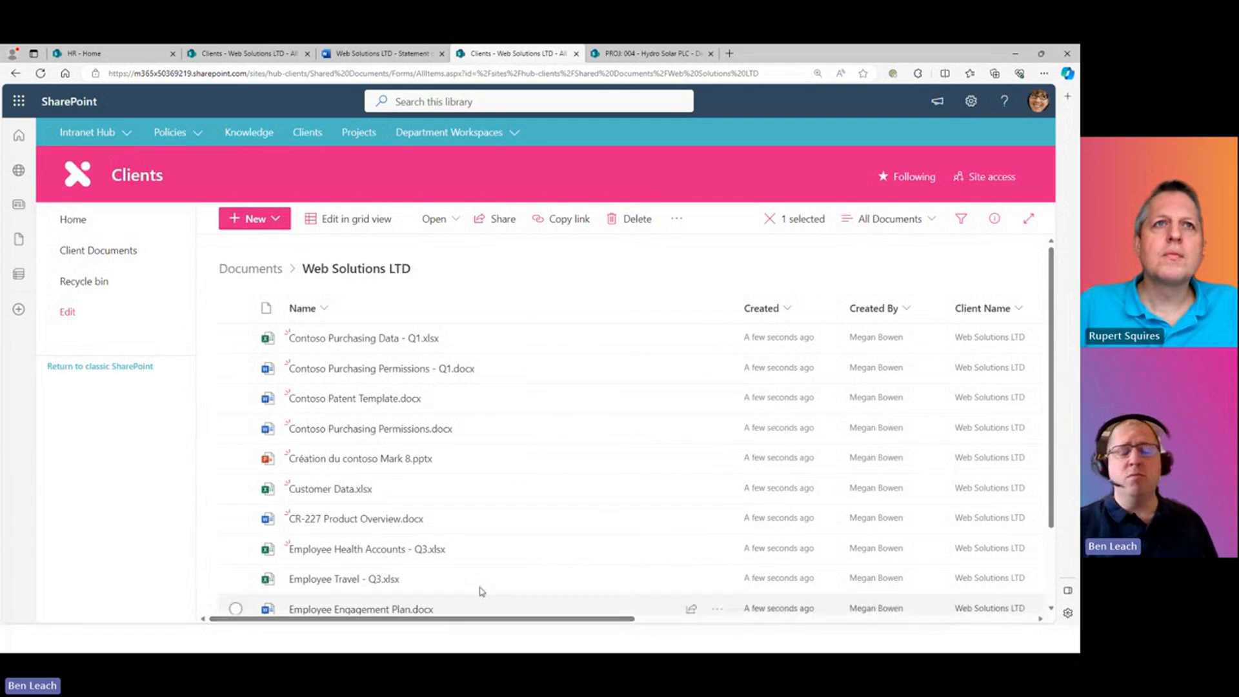
pyautogui.moveTo(372, 434)
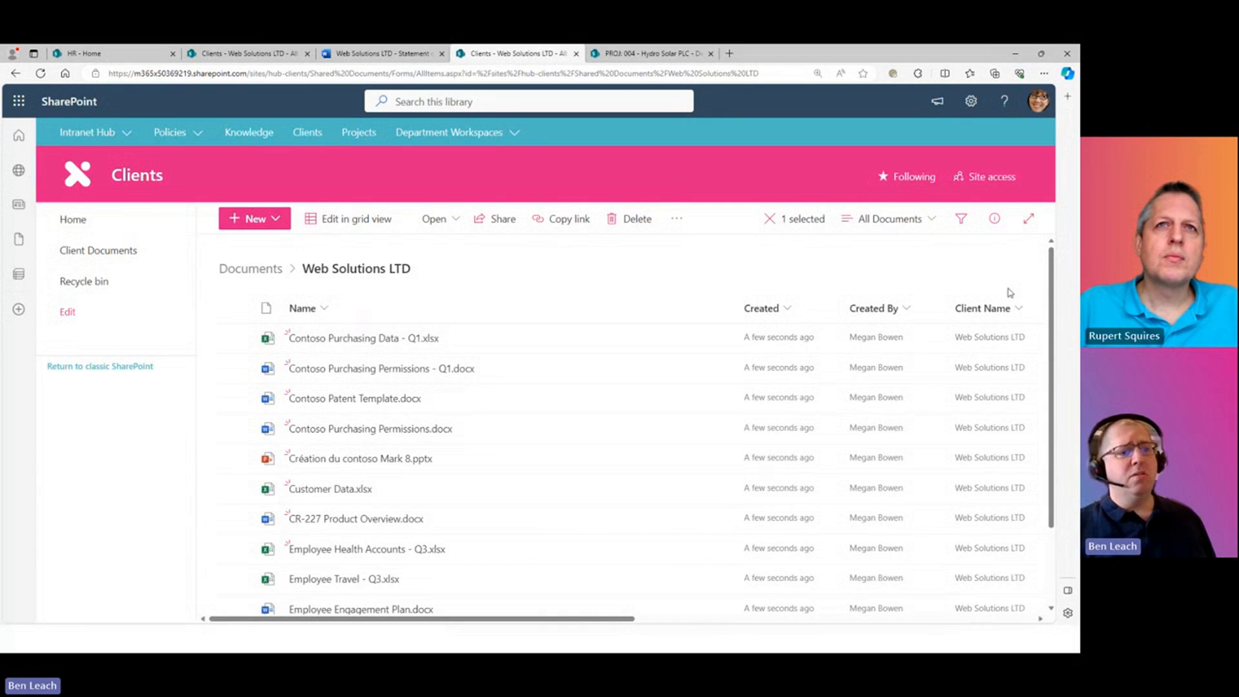
pyautogui.moveTo(623, 621); pyautogui.dragTo(693, 622)
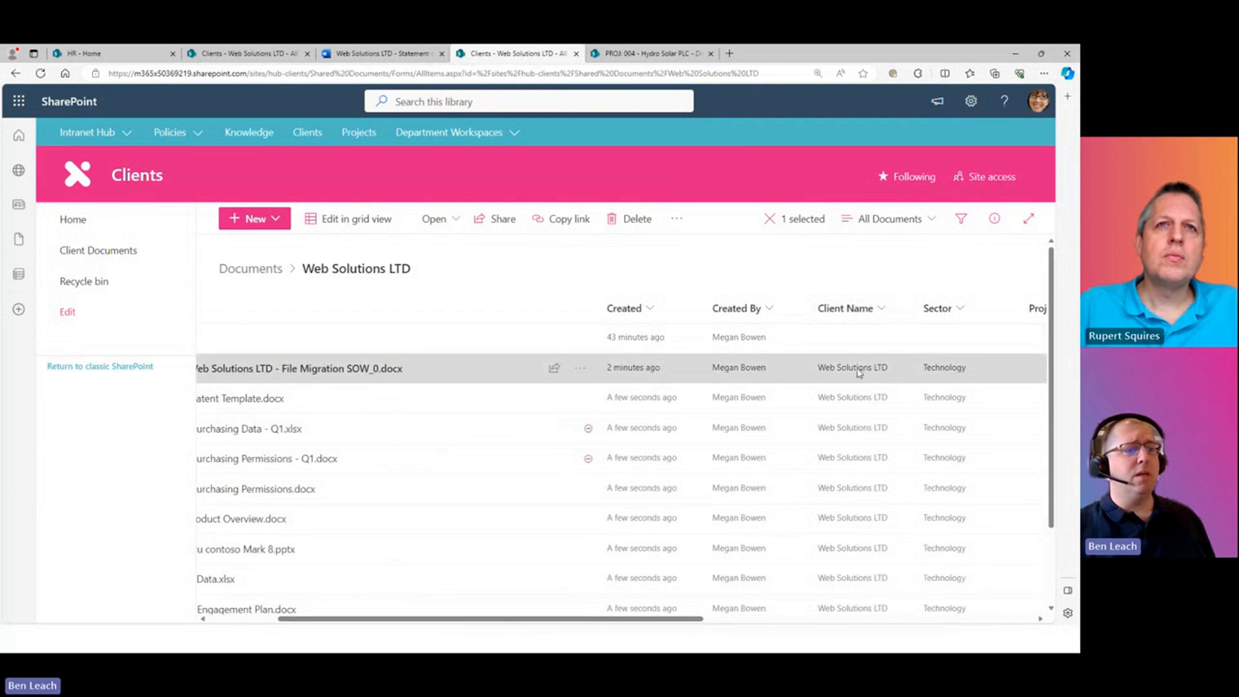
# - Go up to the Documents library root and scroll horizontally across its columns
pyautogui.click(250, 268)
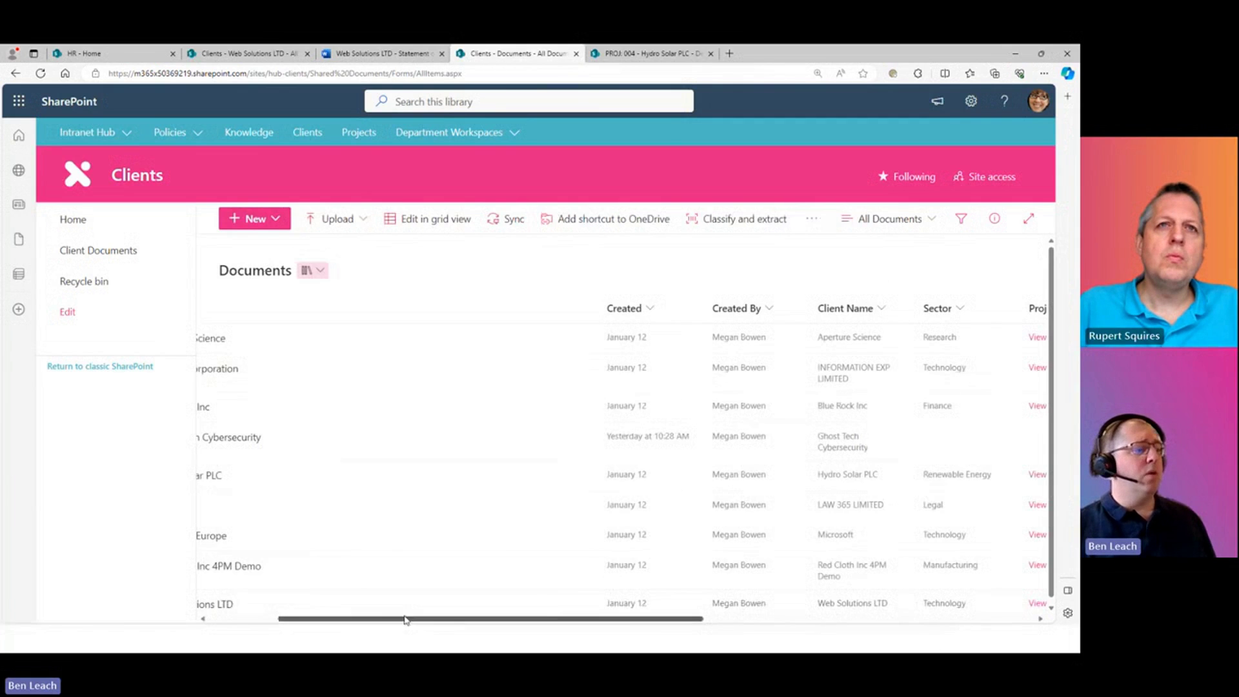
pyautogui.scroll(-1, 339, 568)
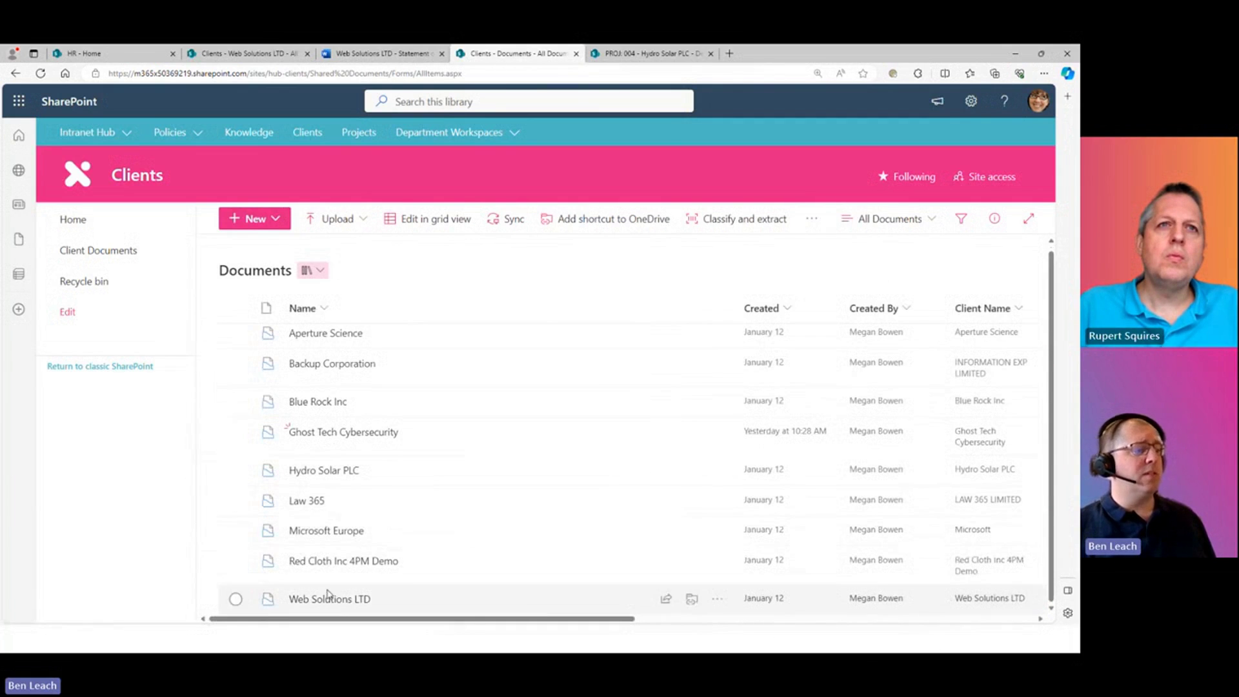
pyautogui.moveTo(385, 620); pyautogui.dragTo(553, 641)
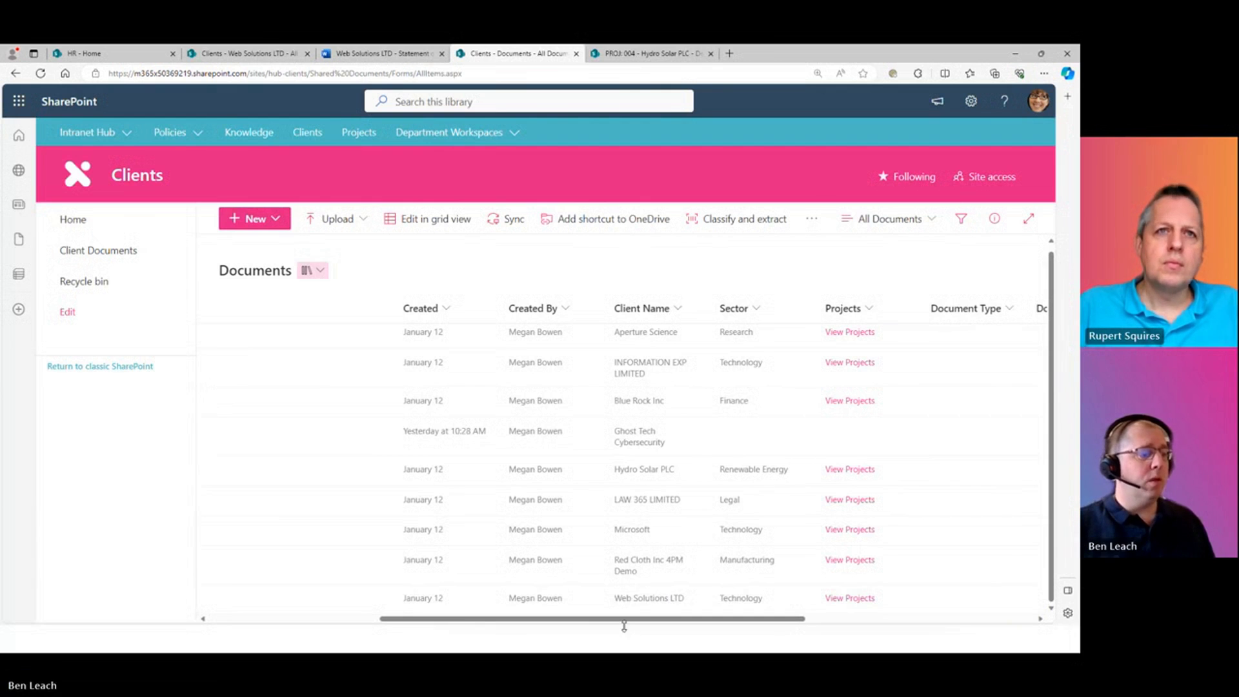
pyautogui.moveTo(632, 619); pyautogui.dragTo(367, 617)
# - Reopen Web Solutions LTD to check the 2023-11 prefixed uploads, then return to the Standardising Naming slideshow
pyautogui.click(340, 600)
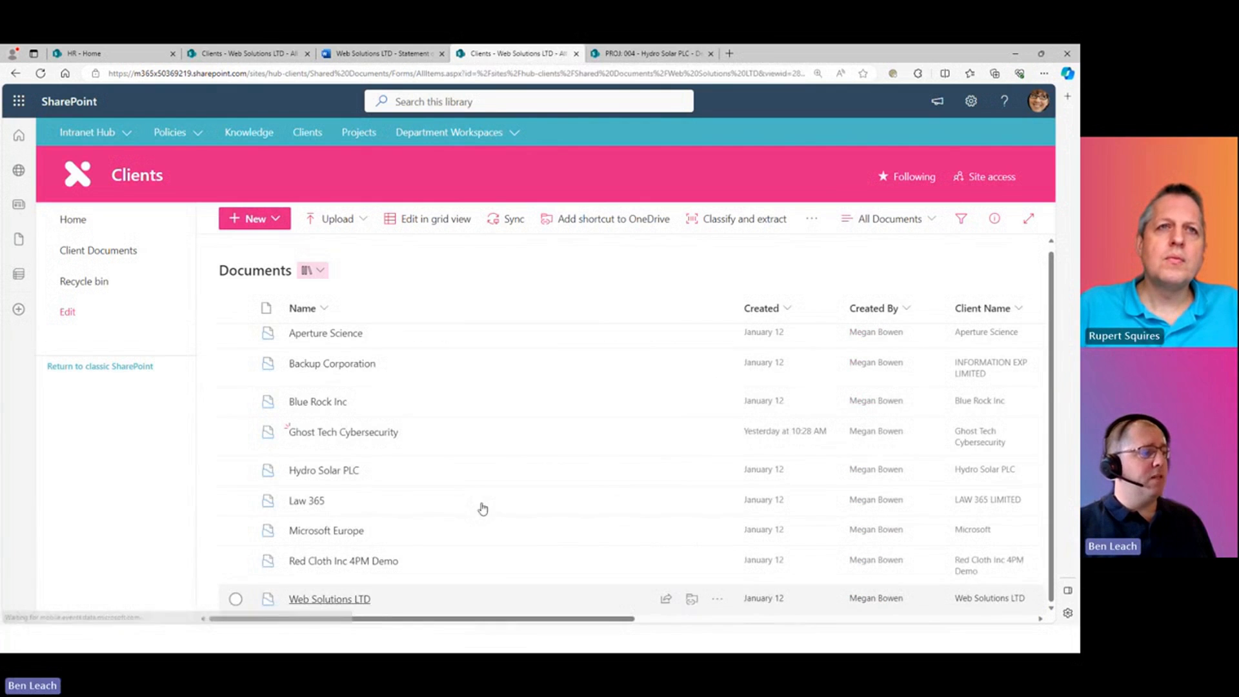
pyautogui.scroll(3, 500, 495)
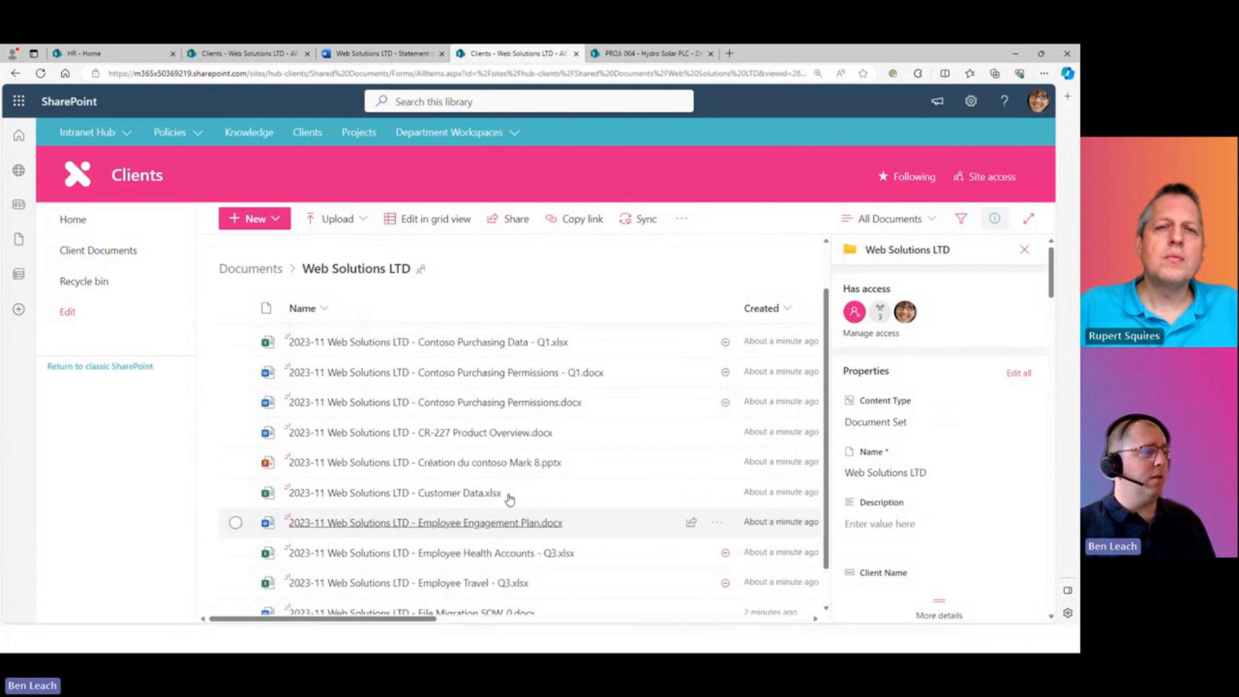
pyautogui.moveTo(490, 378)
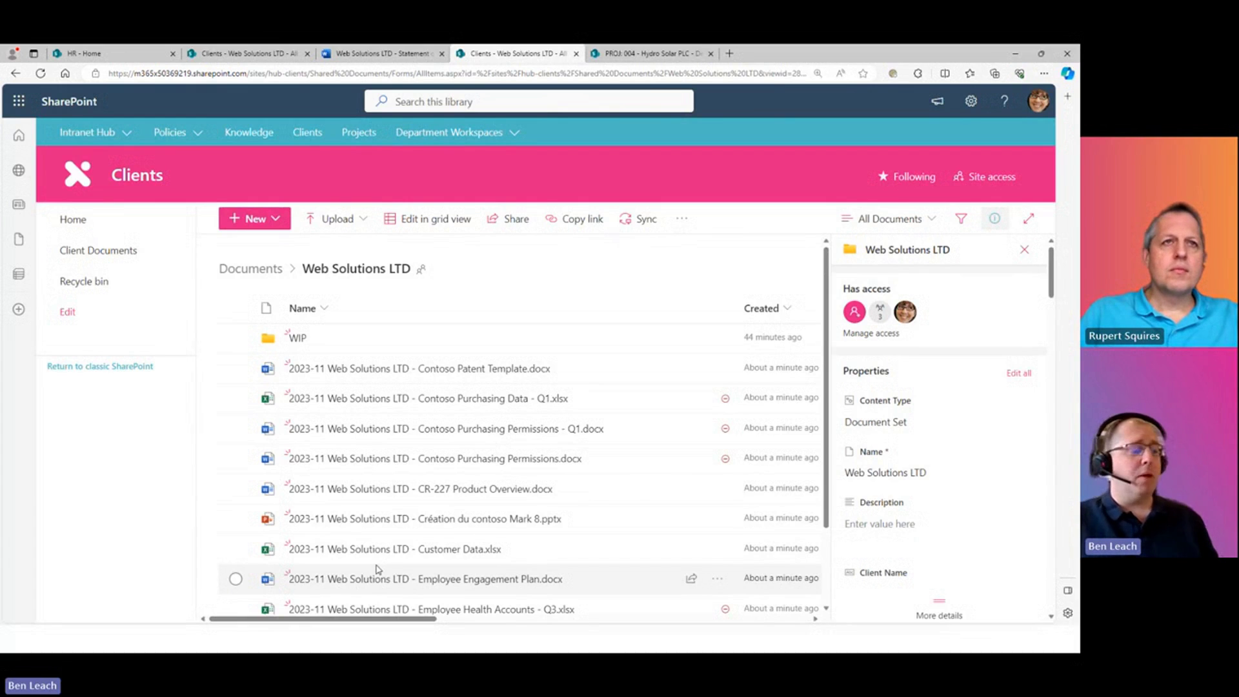
pyautogui.hotkey('alt', 'Tab')
pyautogui.hotkey('alt', 'Tab')
pyautogui.hotkey('alt', 'Tab')
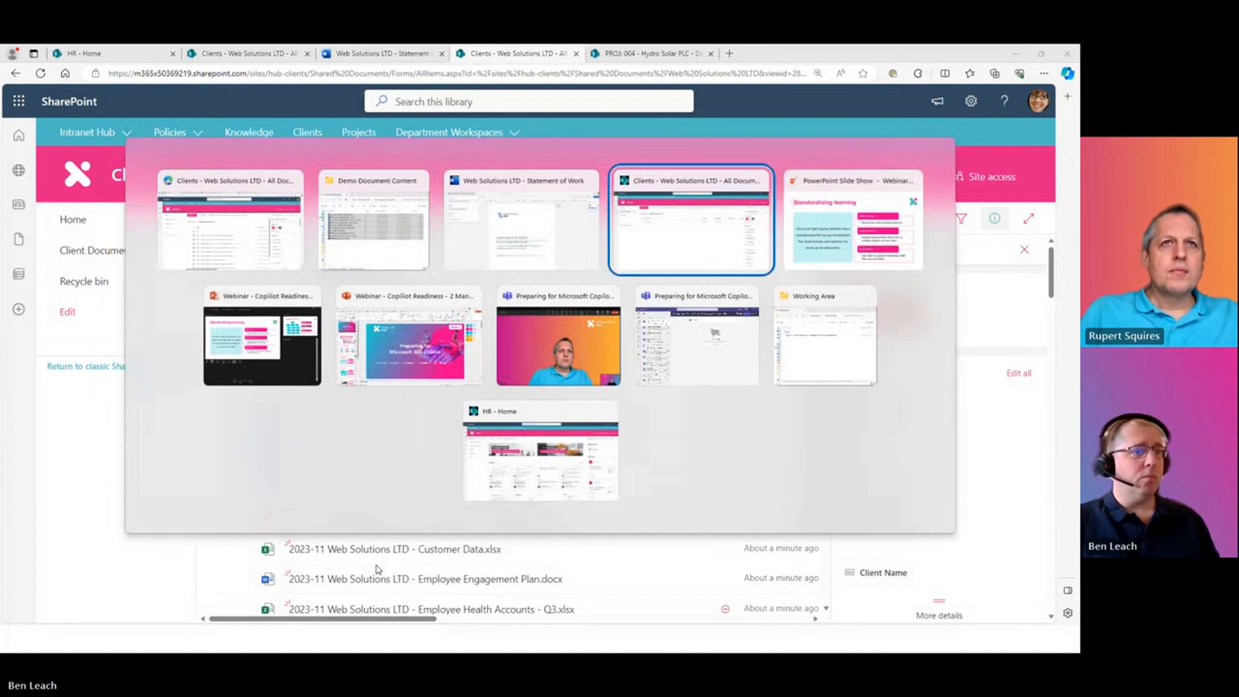
pyautogui.hotkey('alt', 'Tab')
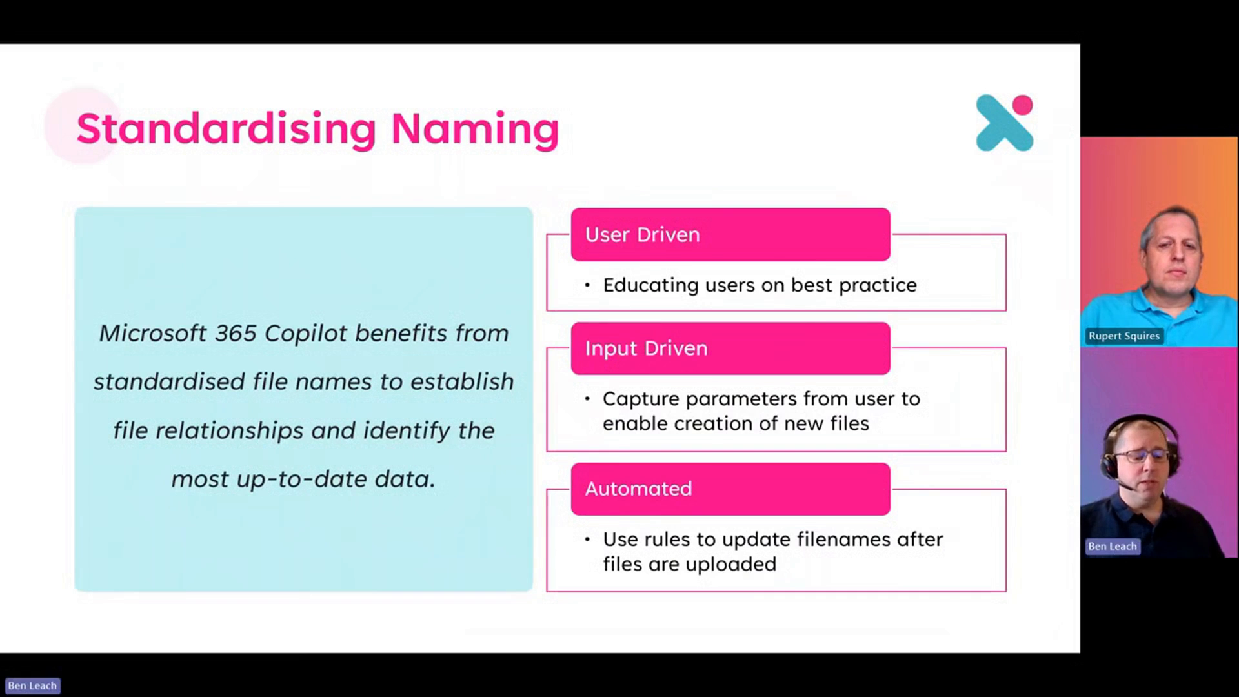
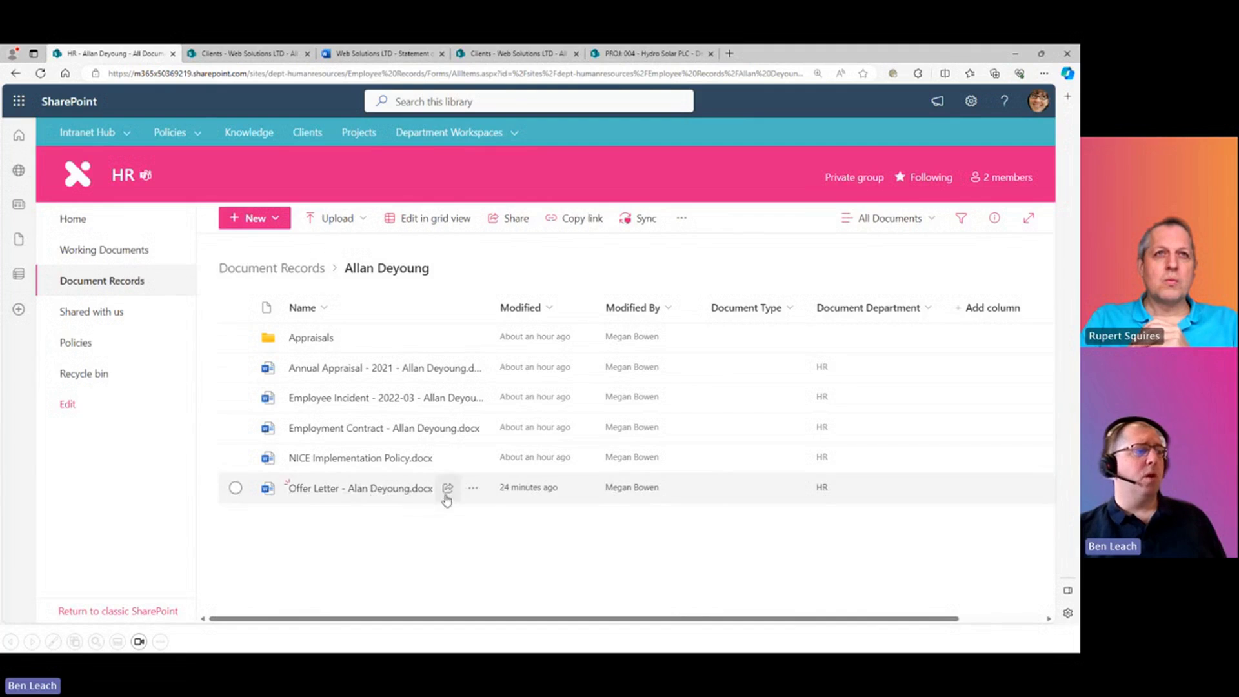
# - Set the offer letter file's Document Type to 'Offer Letter' in its details pane
pyautogui.click(236, 490)
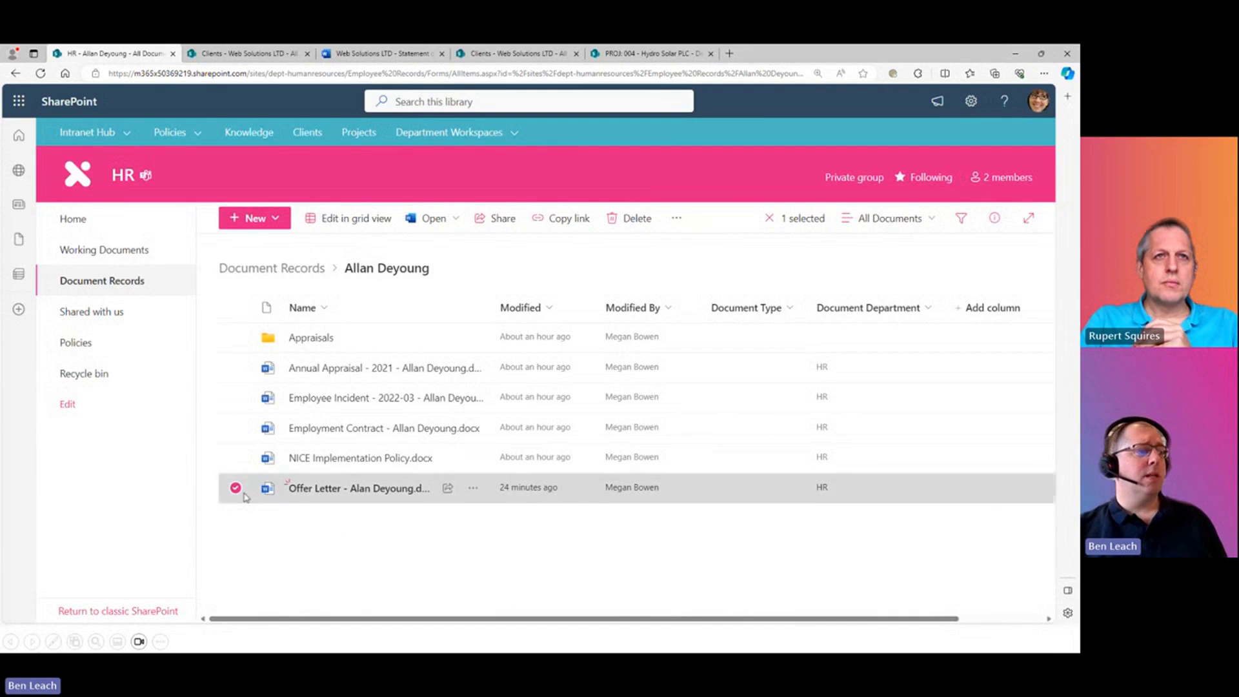
pyautogui.click(997, 220)
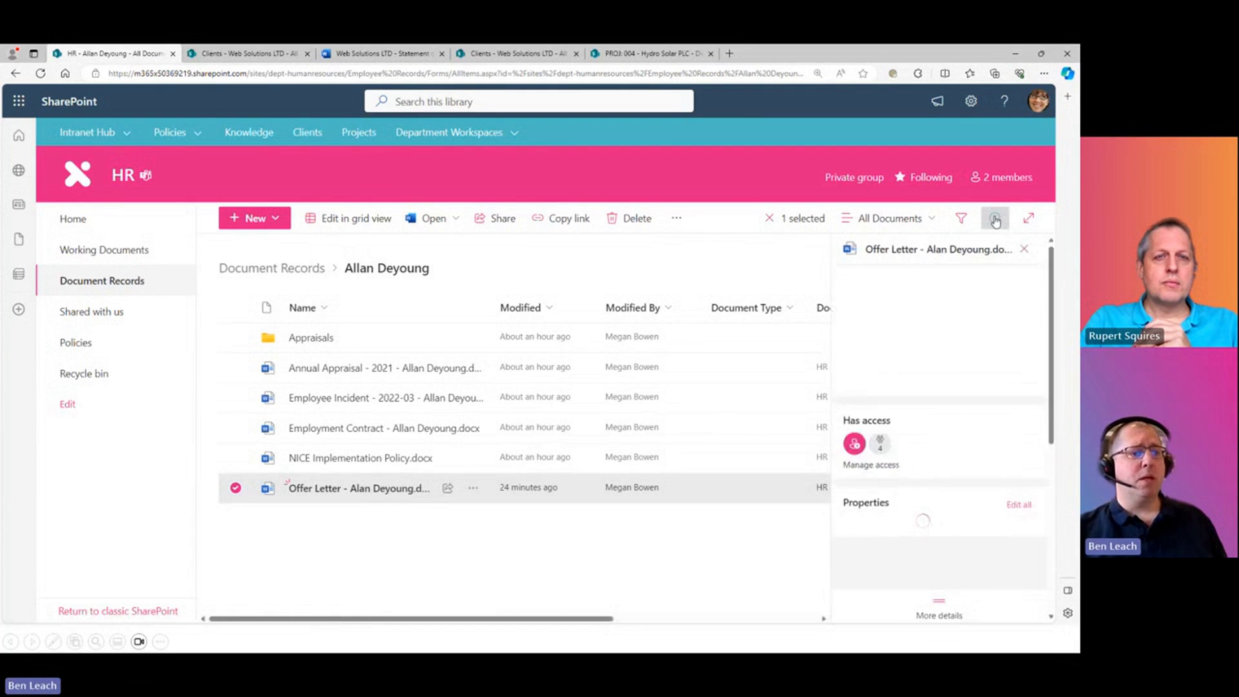
pyautogui.scroll(-5, 968, 458)
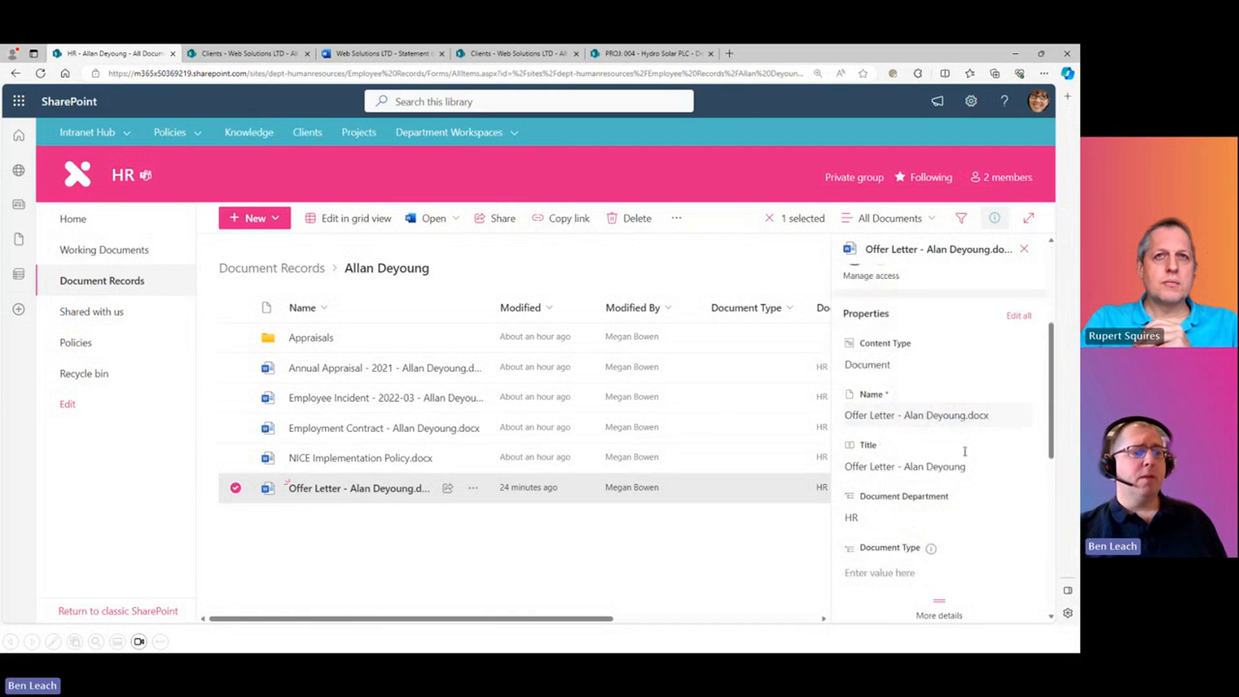
pyautogui.click(888, 499)
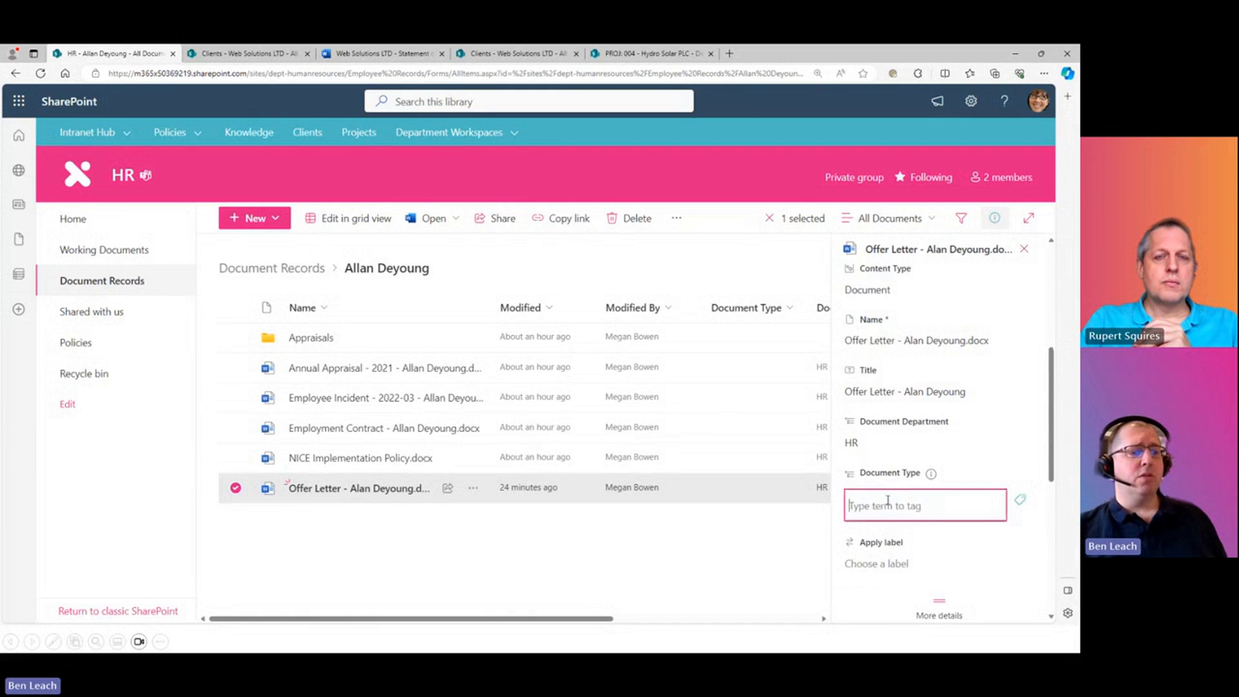
pyautogui.click(1022, 502)
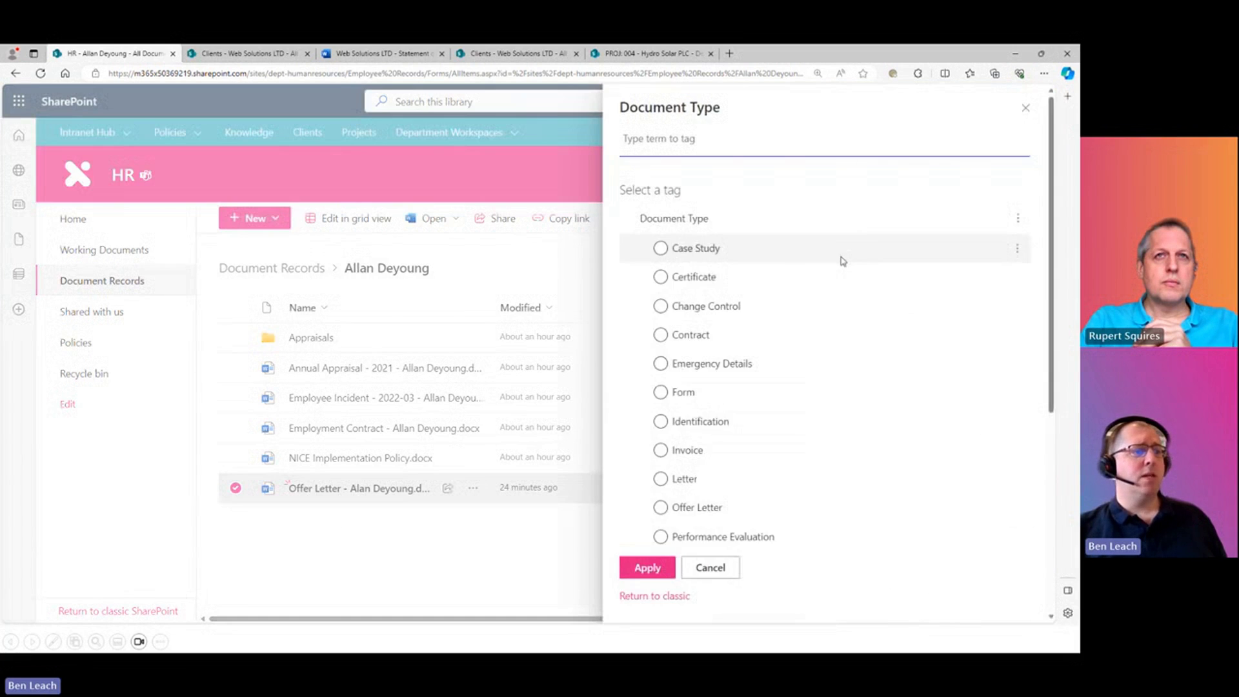
pyautogui.scroll(-4, 794, 254)
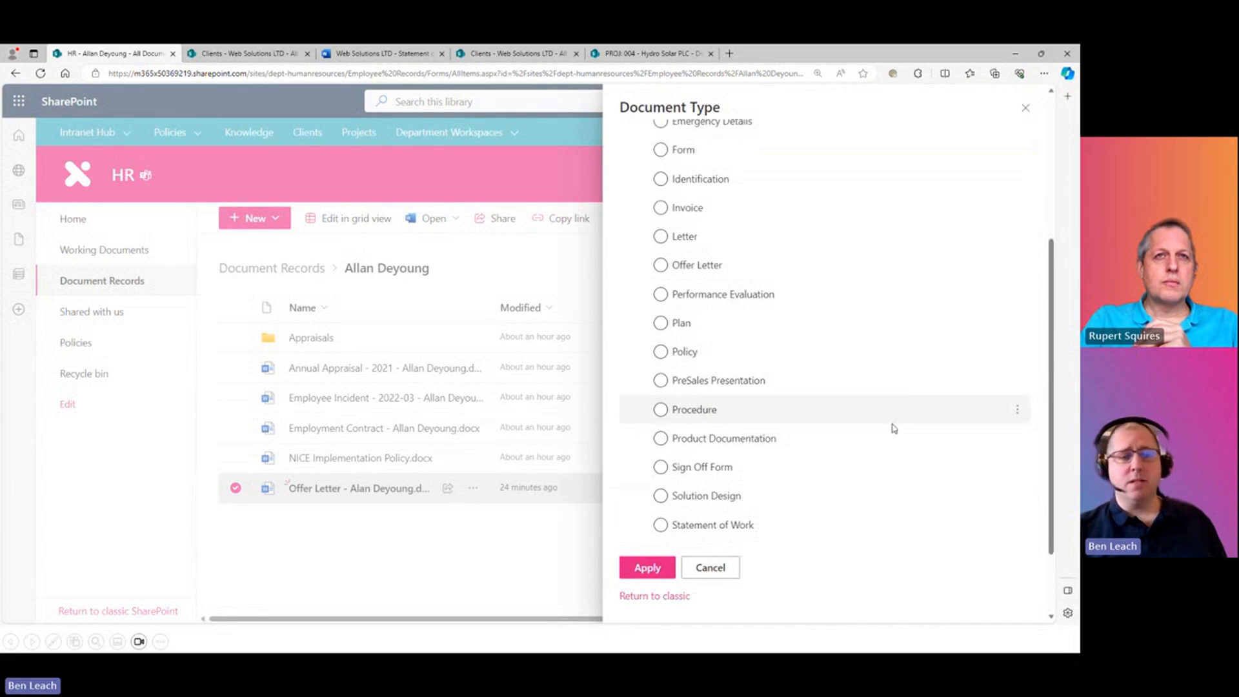
pyautogui.scroll(5, 890, 430)
pyautogui.scroll(-1, 661, 452)
pyautogui.click(662, 428)
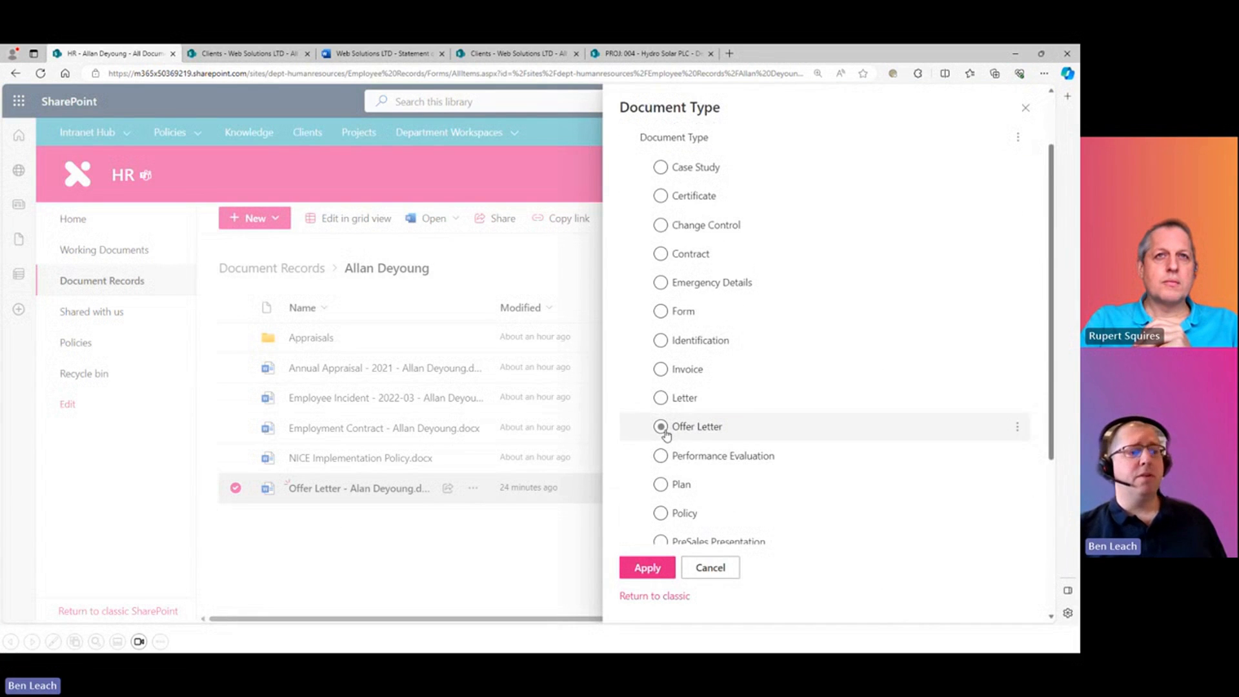
pyautogui.click(647, 568)
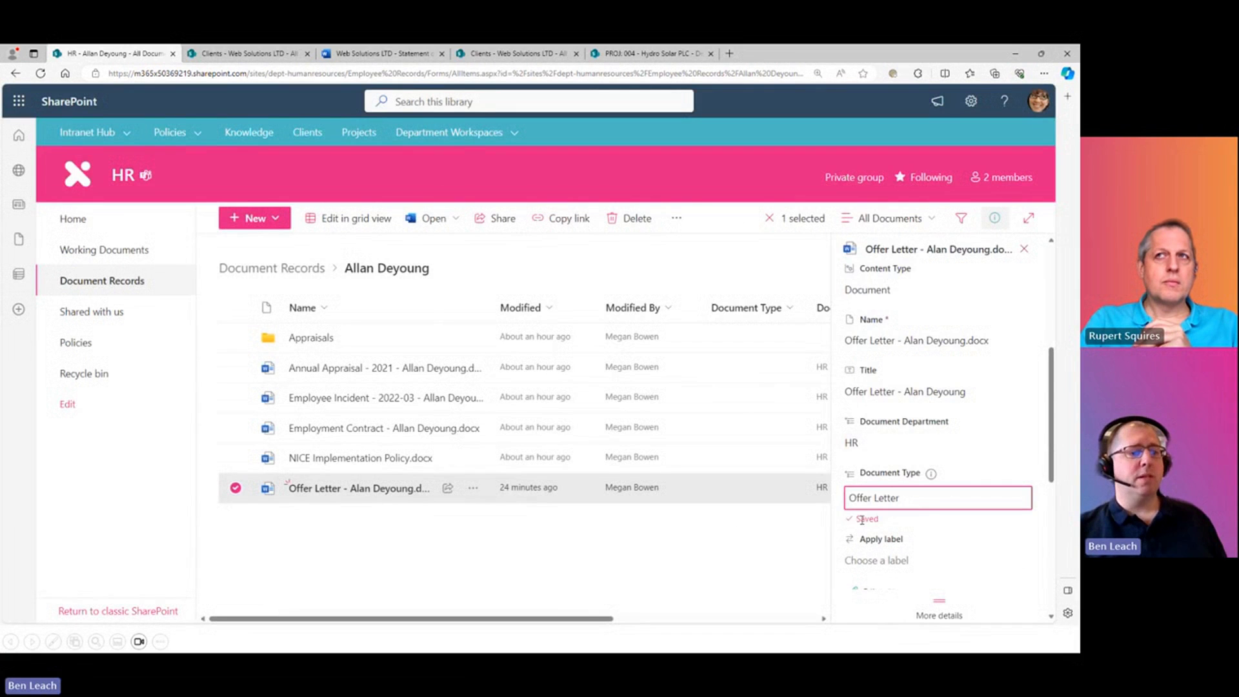
pyautogui.click(1022, 250)
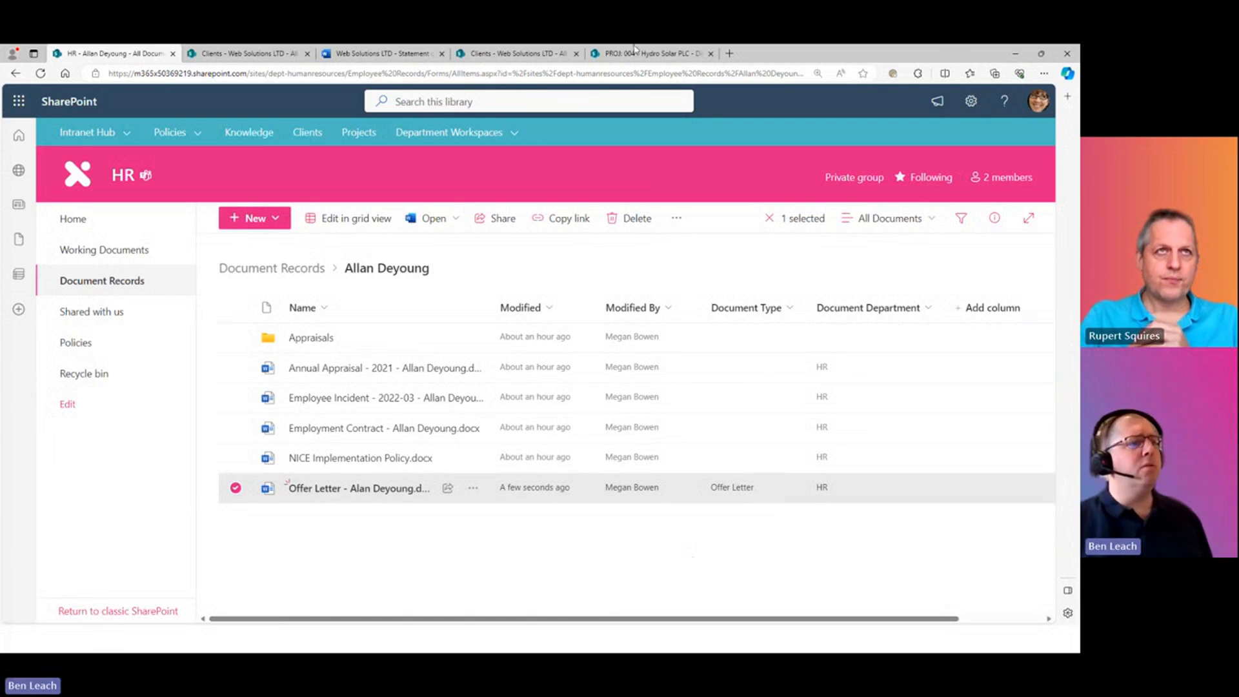
# - Switch to the PROJ: 004 - Hydro Solar PLC Design and Build documents
pyautogui.click(670, 55)
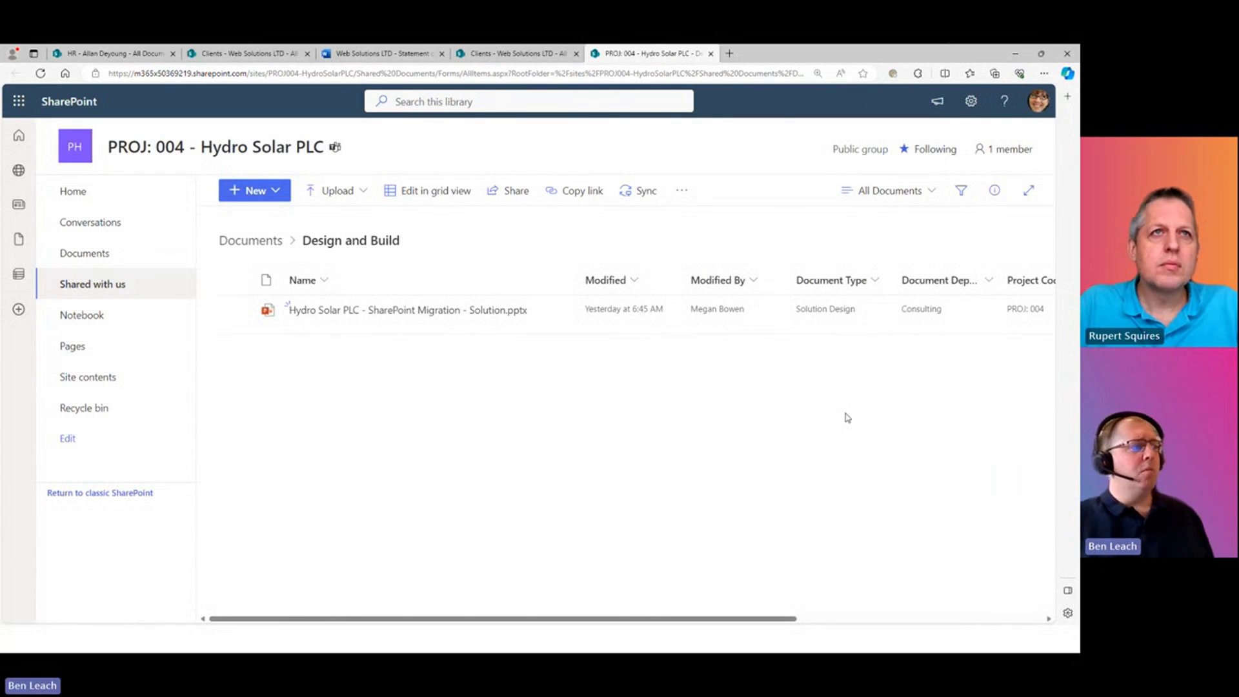
# - Check the deck's Project Code and Project Name columns, then switch to the Clients site
pyautogui.moveTo(646, 620); pyautogui.dragTo(818, 645)
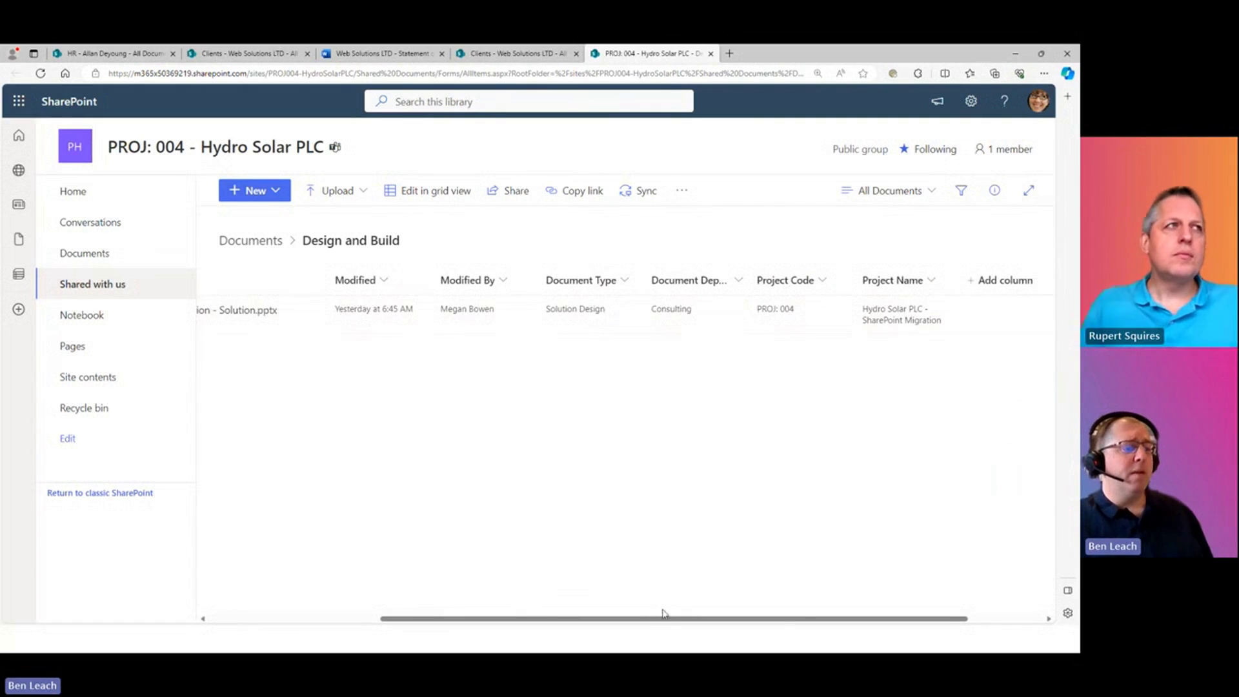
pyautogui.moveTo(659, 618); pyautogui.dragTo(510, 616)
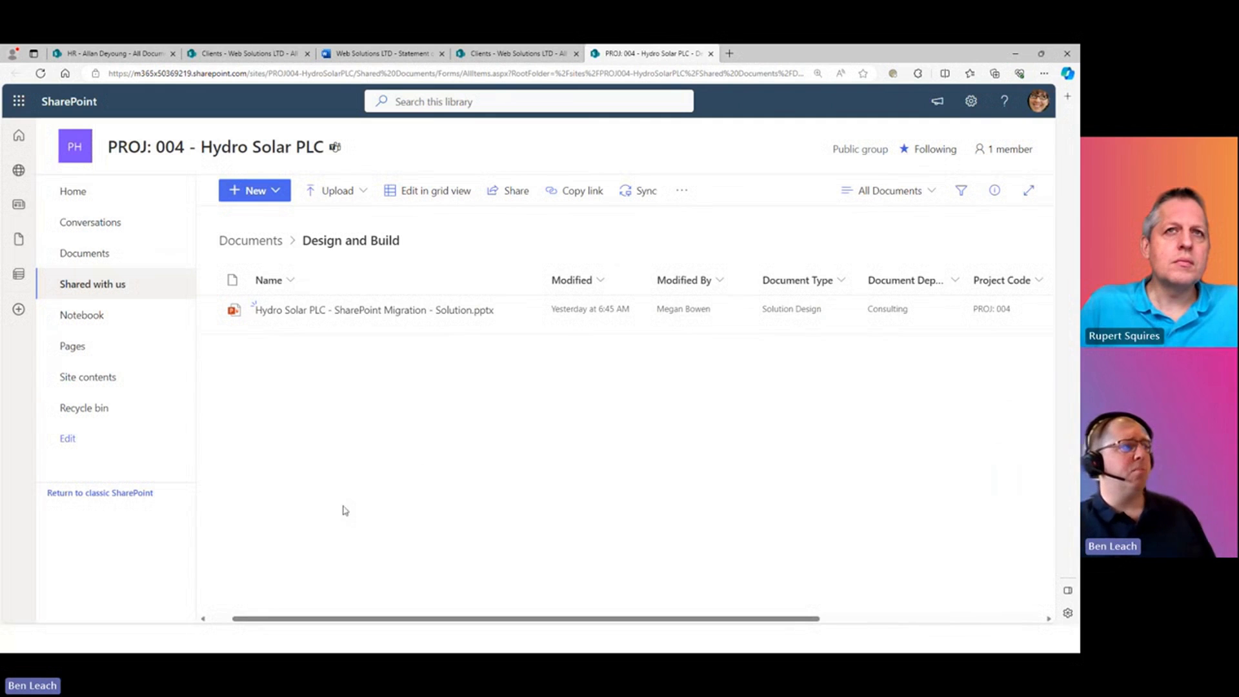
pyautogui.click(240, 55)
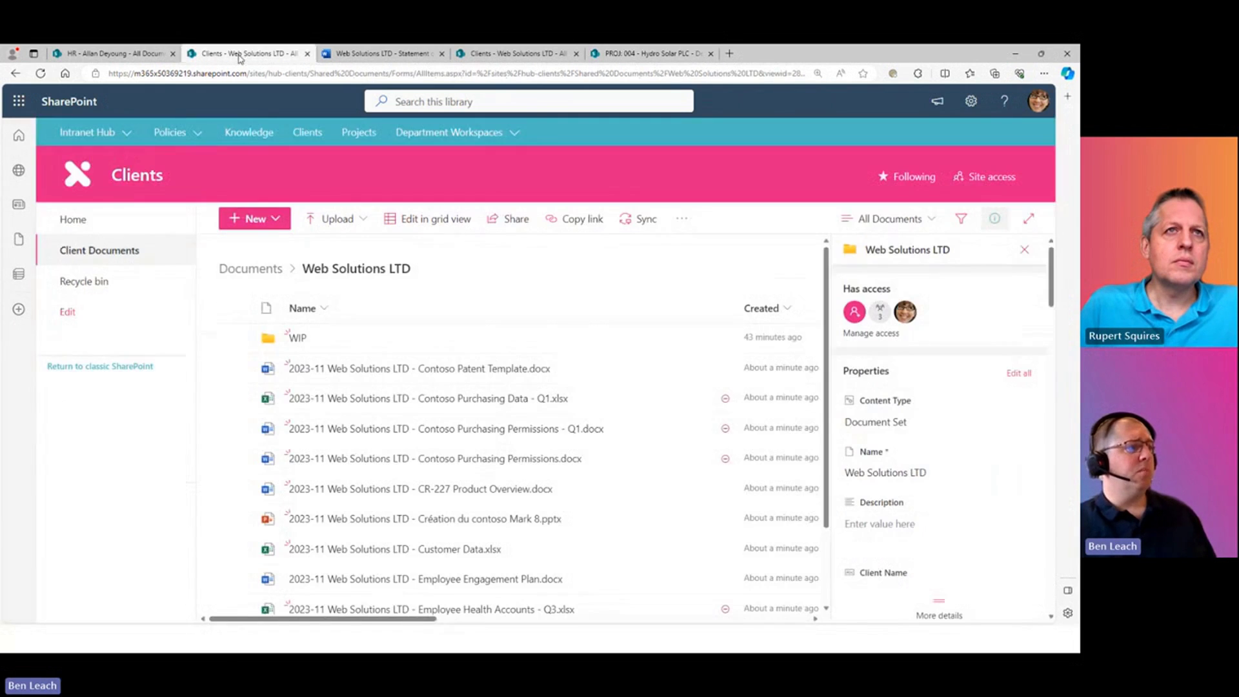
# - Open the Knowledge Hub Templates library showing Solution Design.potx tagged Solution Design and Consulting
pyautogui.click(256, 132)
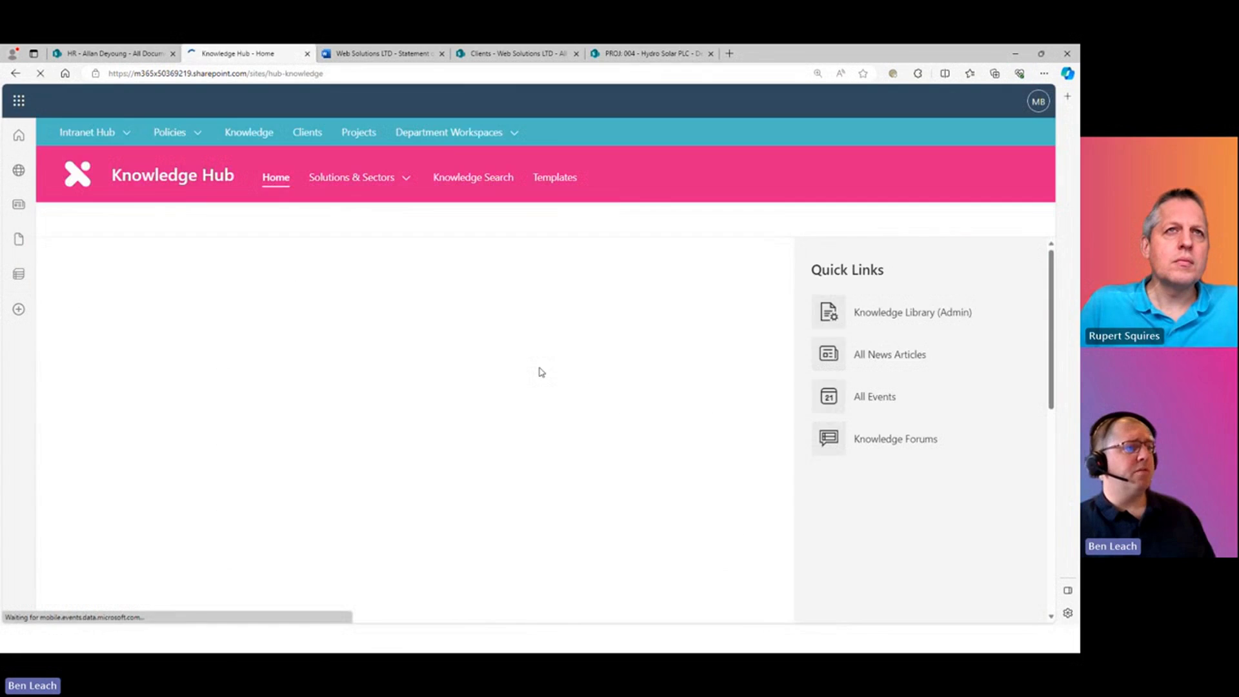
pyautogui.click(555, 177)
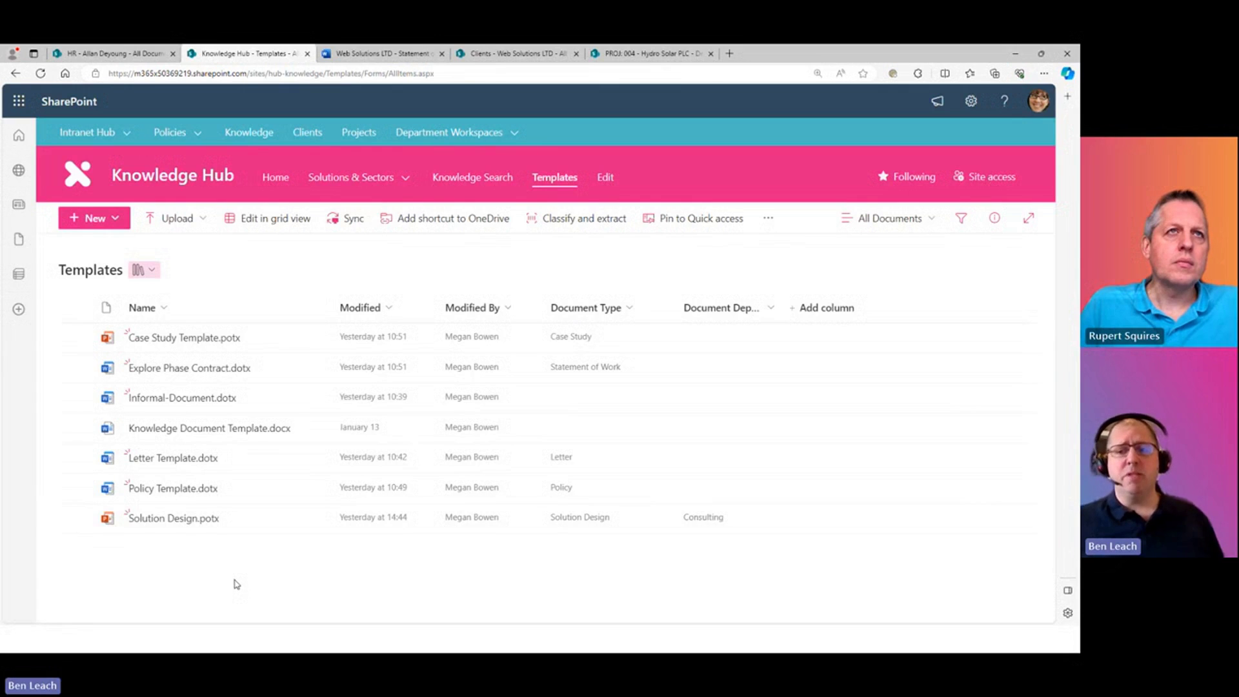
pyautogui.click(352, 181)
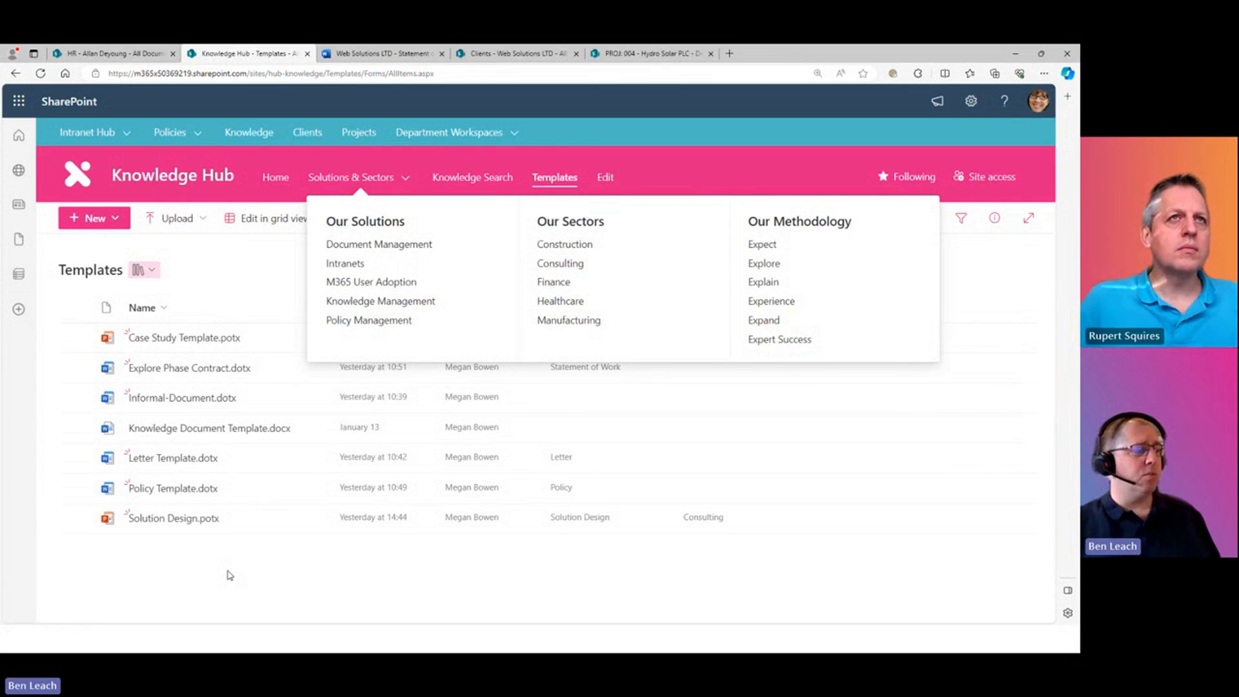
pyautogui.hotkey('alt', 'Tab')
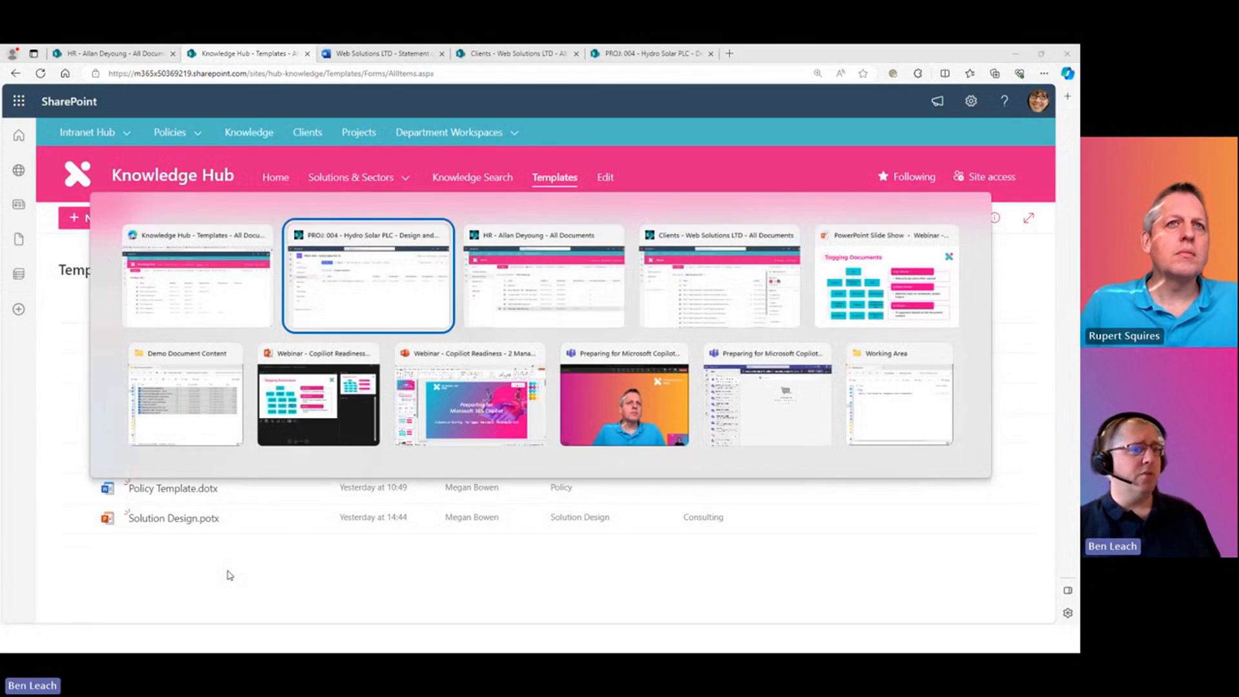
# - Create a new PowerPoint presentation from the Contoso Solution Design template
pyautogui.hotkey('alt', 'Tab')
pyautogui.hotkey('alt', 'Down')
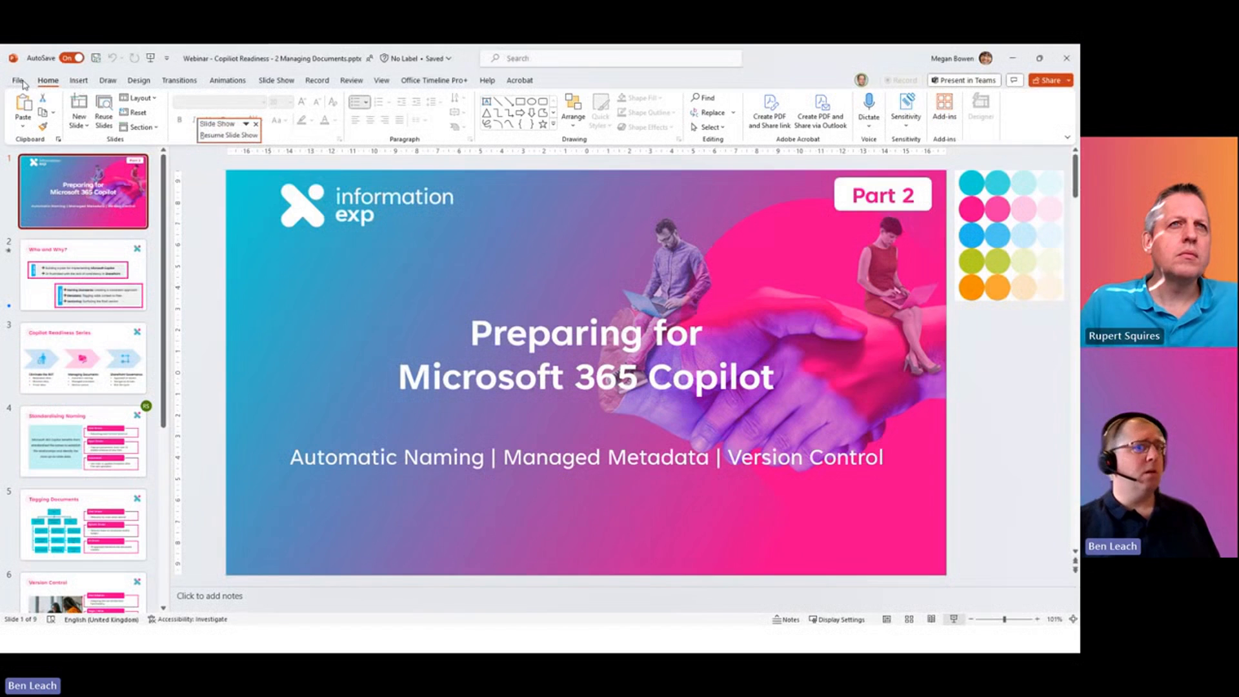
pyautogui.click(20, 82)
pyautogui.click(30, 131)
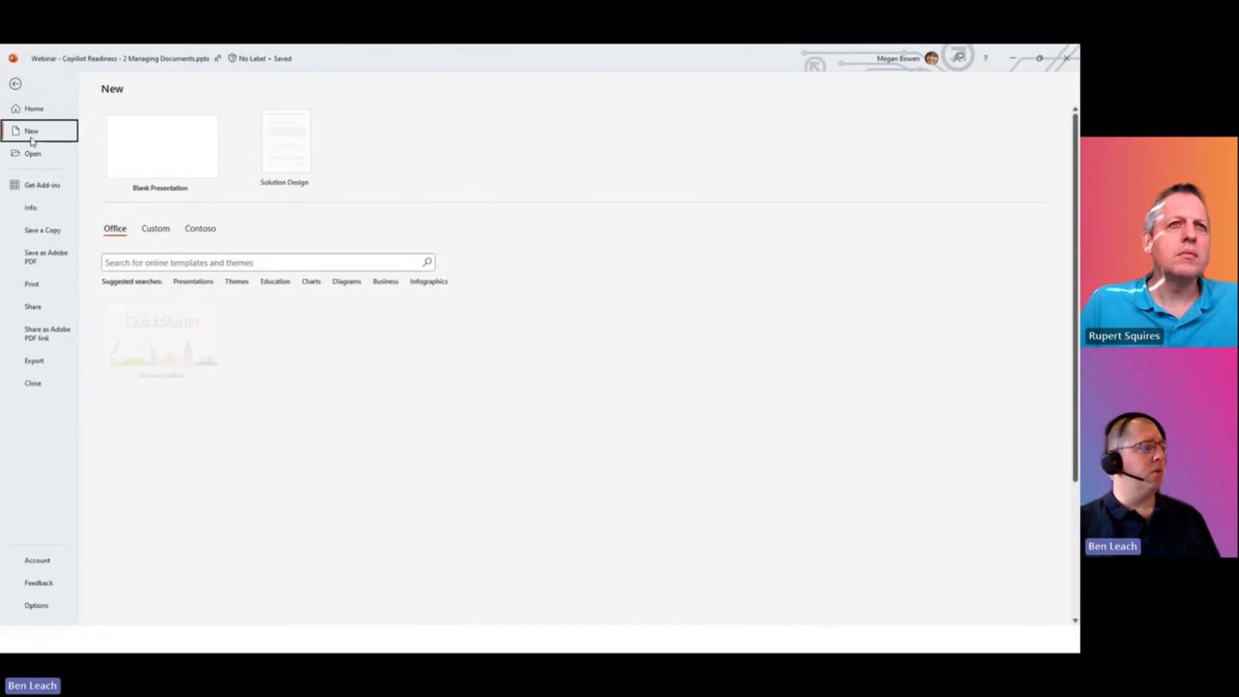
pyautogui.click(204, 231)
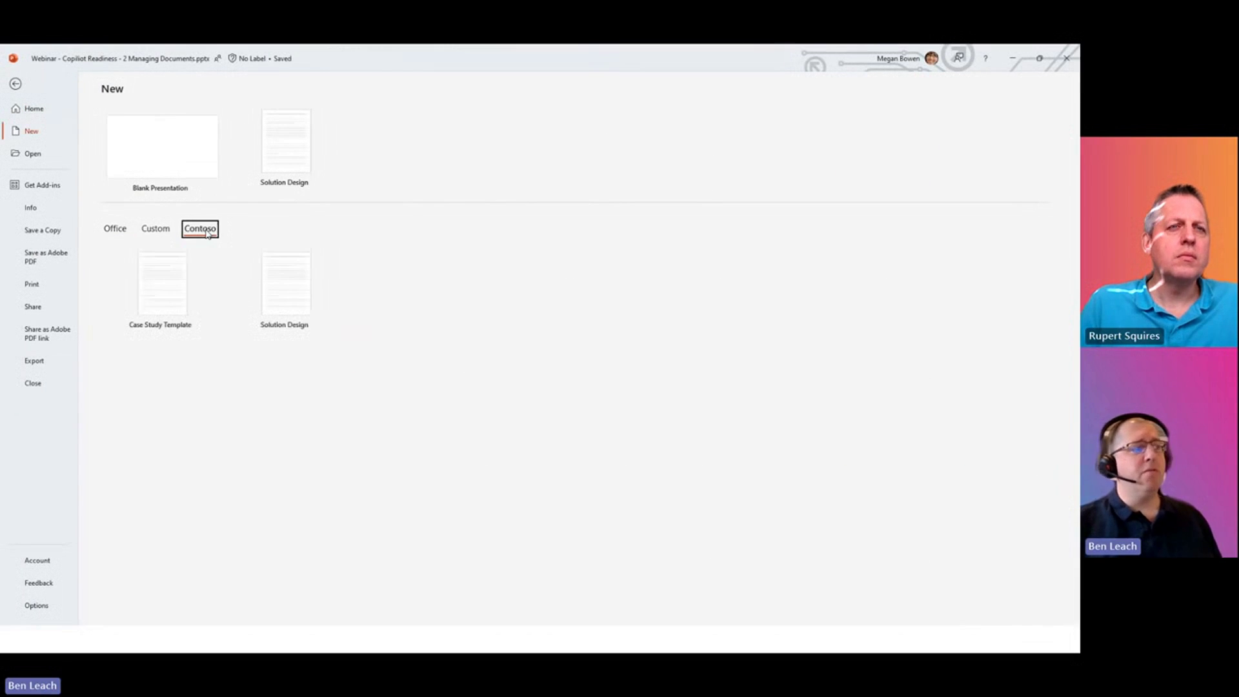
pyautogui.click(289, 306)
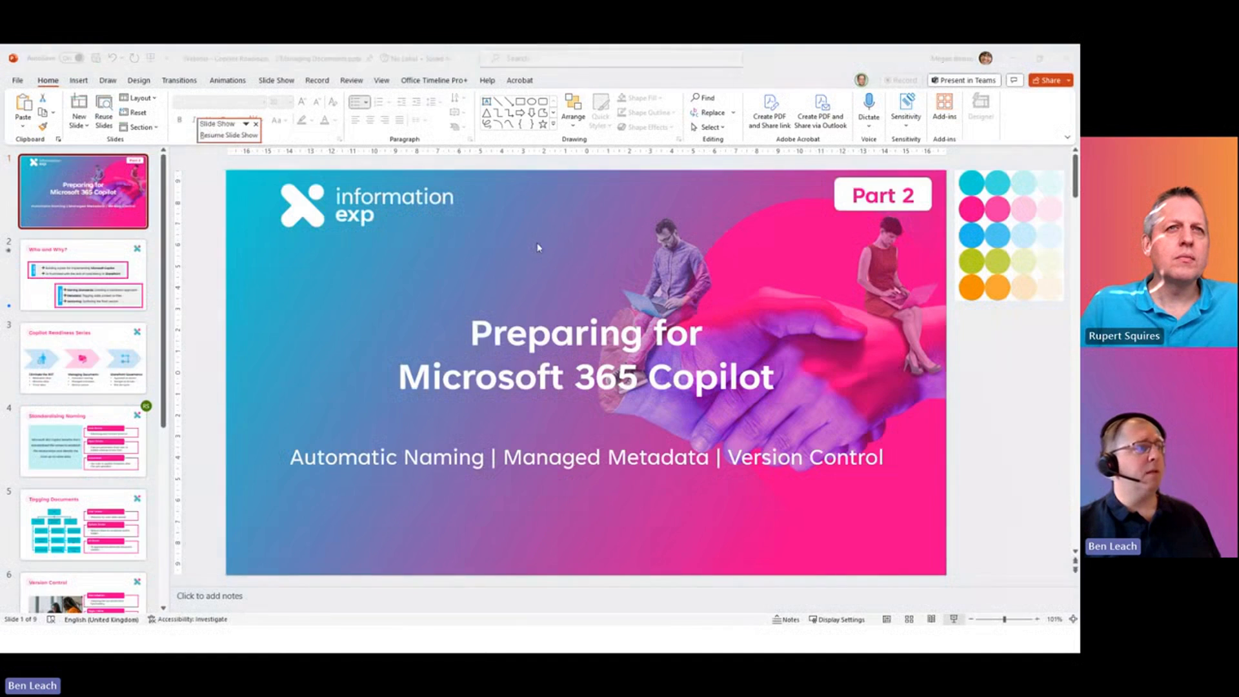
# - Show all the new presentation's properties, including Document Type Solution Design
pyautogui.click(18, 80)
pyautogui.click(33, 208)
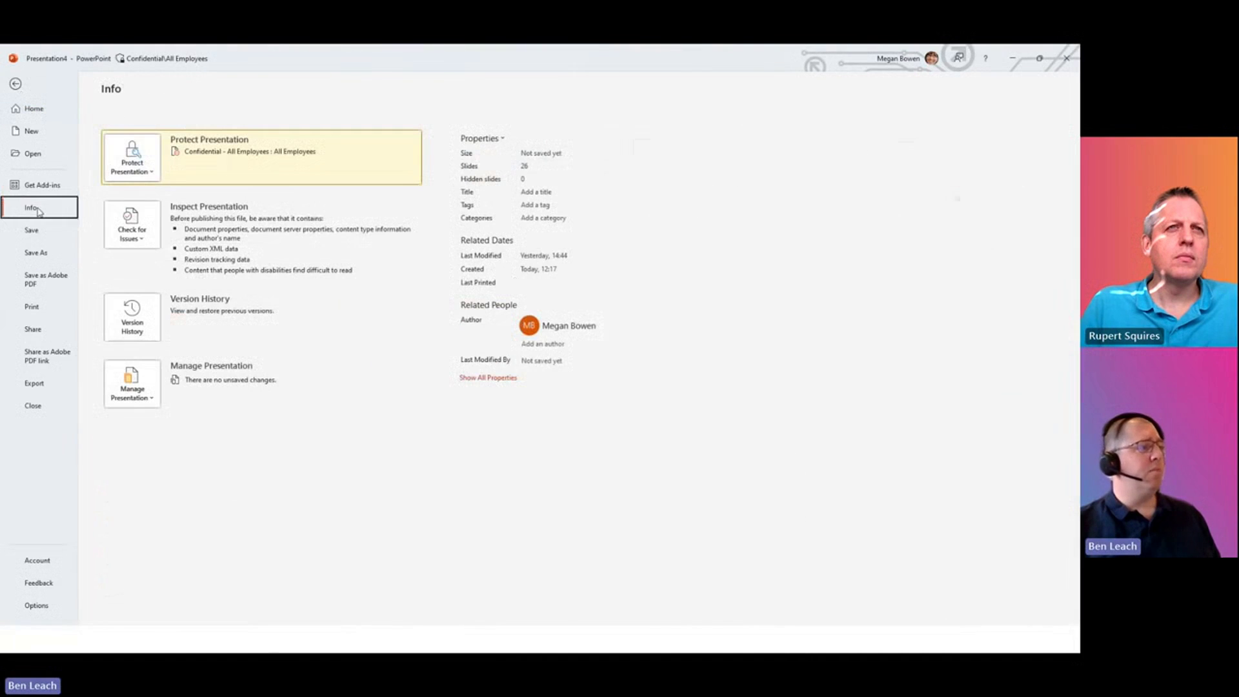
pyautogui.click(475, 380)
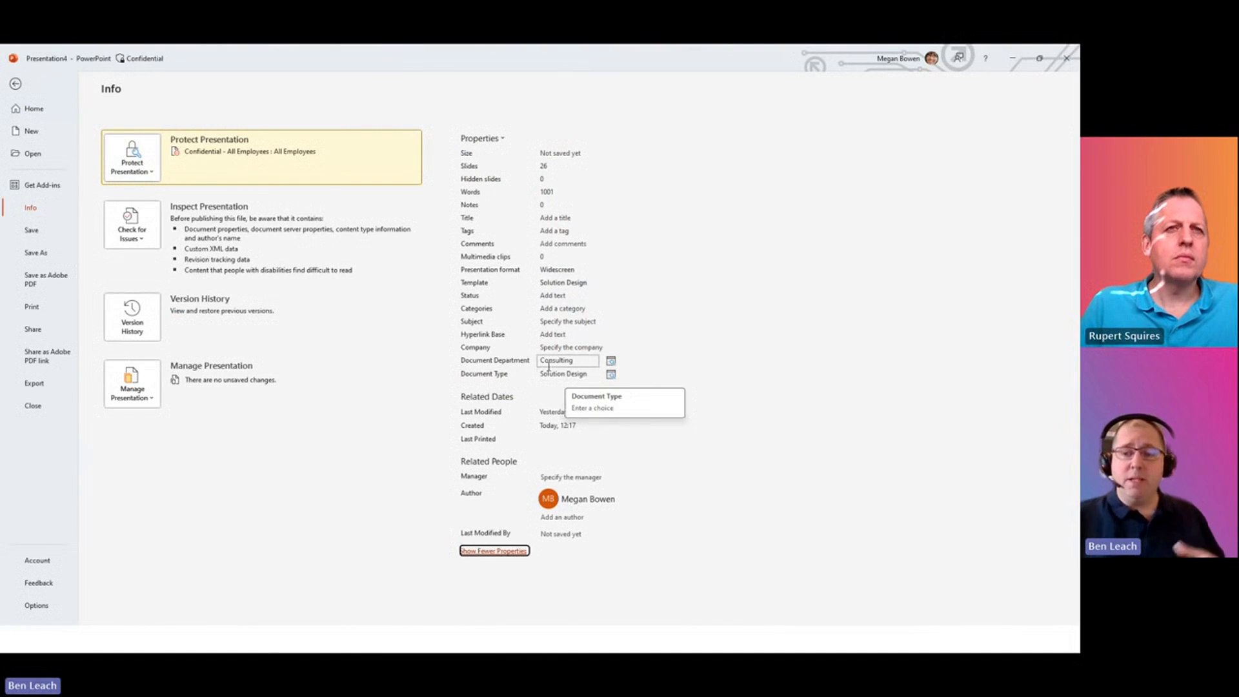
# - Save the deck as 'Revised Solution Design' in PROJ: 004 - Hydro Solar PLC's Design and Build folder
pyautogui.click(36, 253)
pyautogui.click(182, 215)
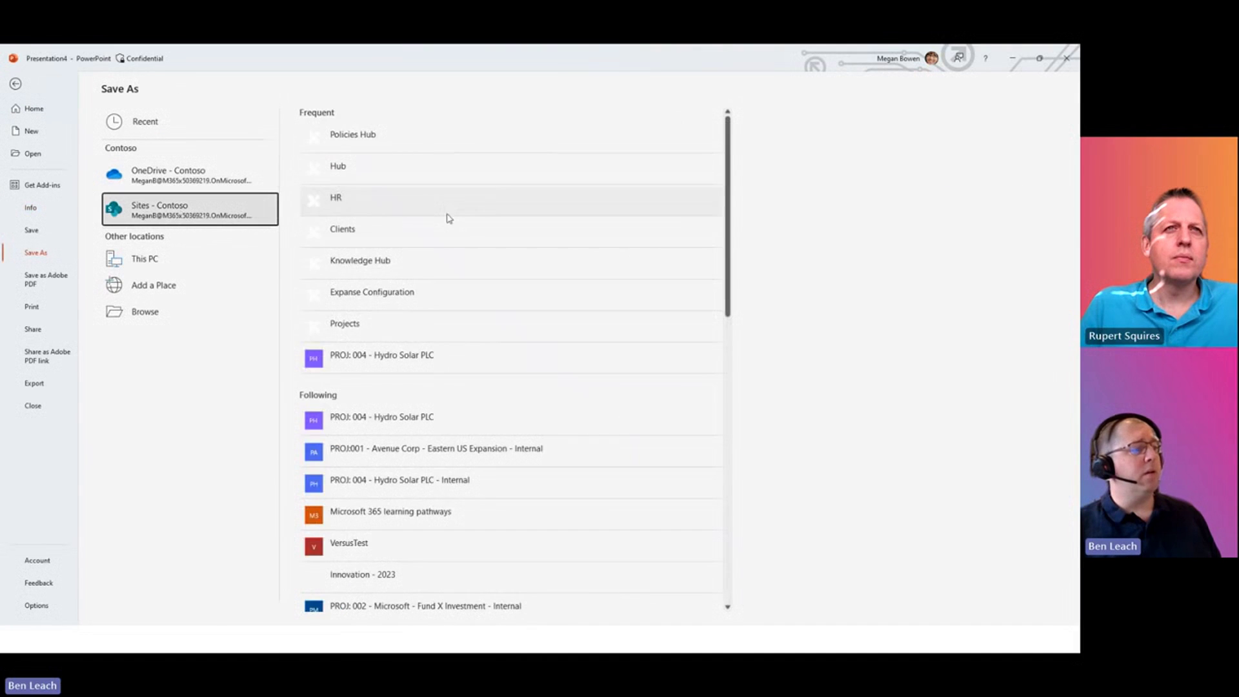
pyautogui.click(397, 359)
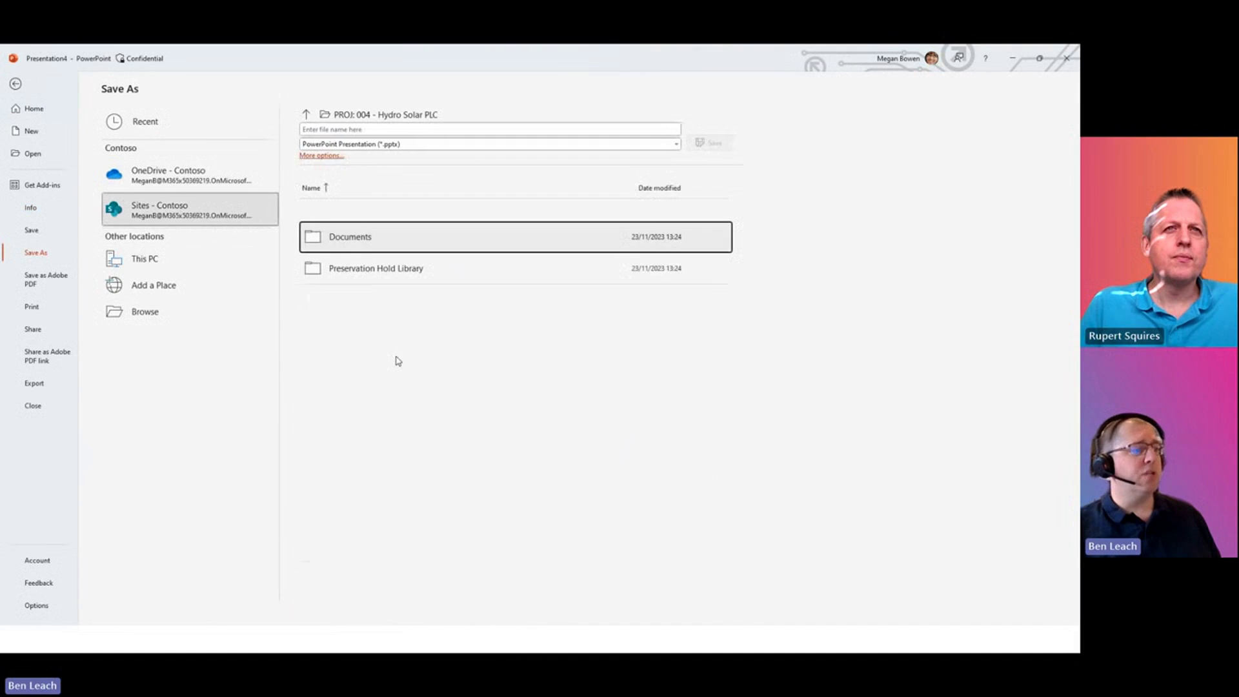
pyautogui.click(397, 240)
pyautogui.click(395, 288)
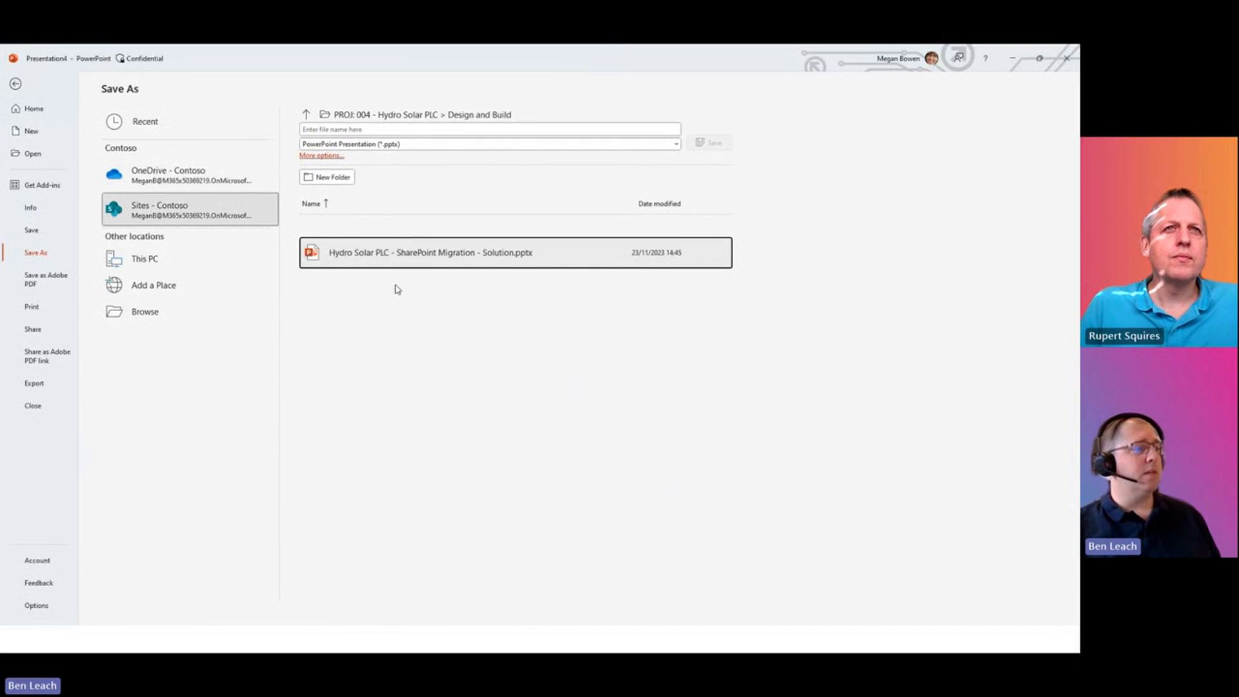
pyautogui.click(384, 131)
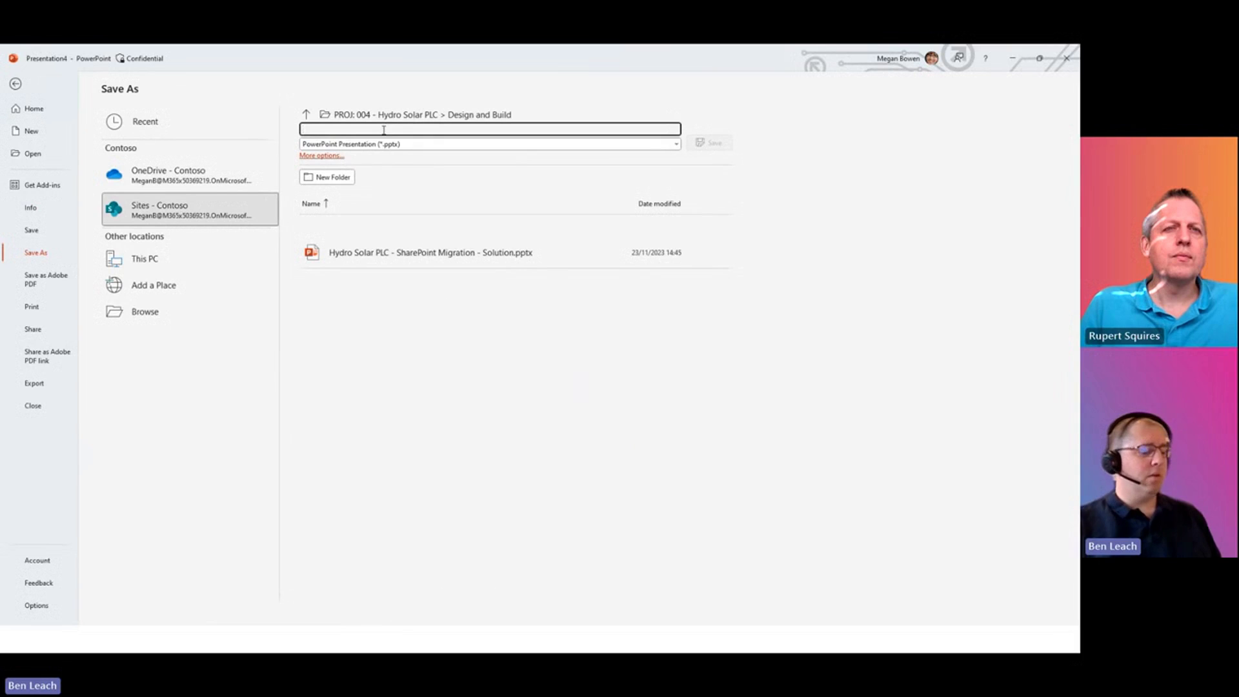
pyautogui.write('Revised Solution Design')
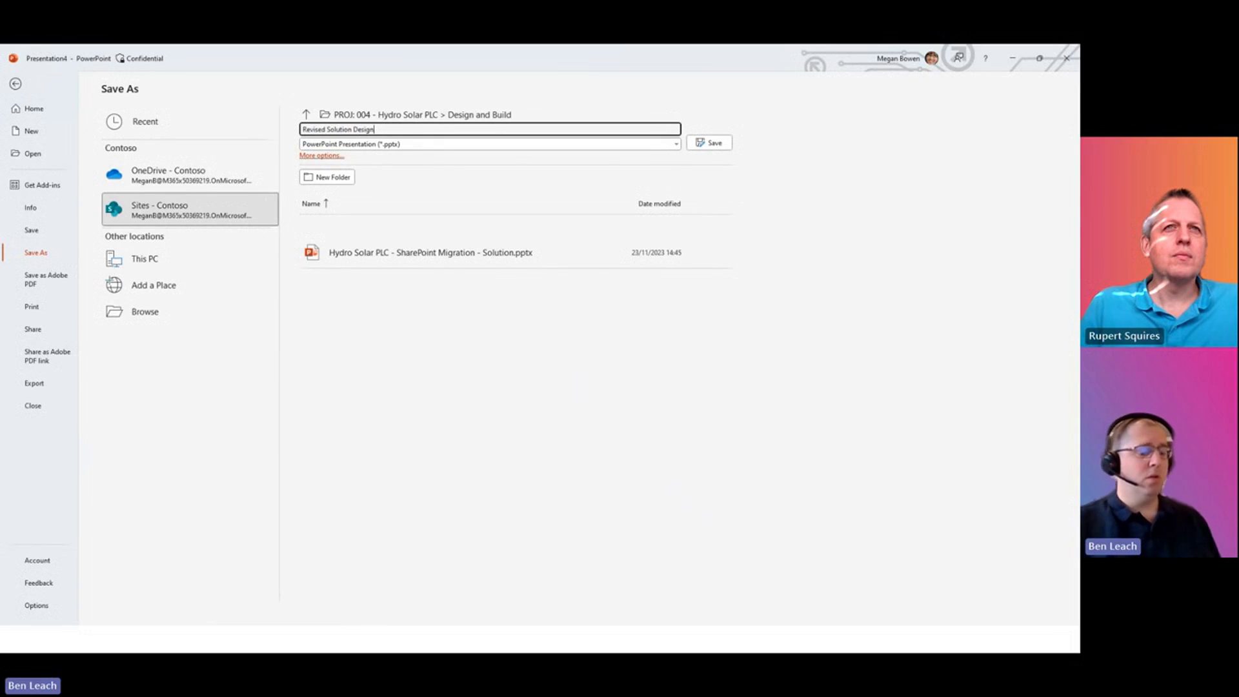
pyautogui.hotkey('ctrl', 'a')
pyautogui.press('Return')
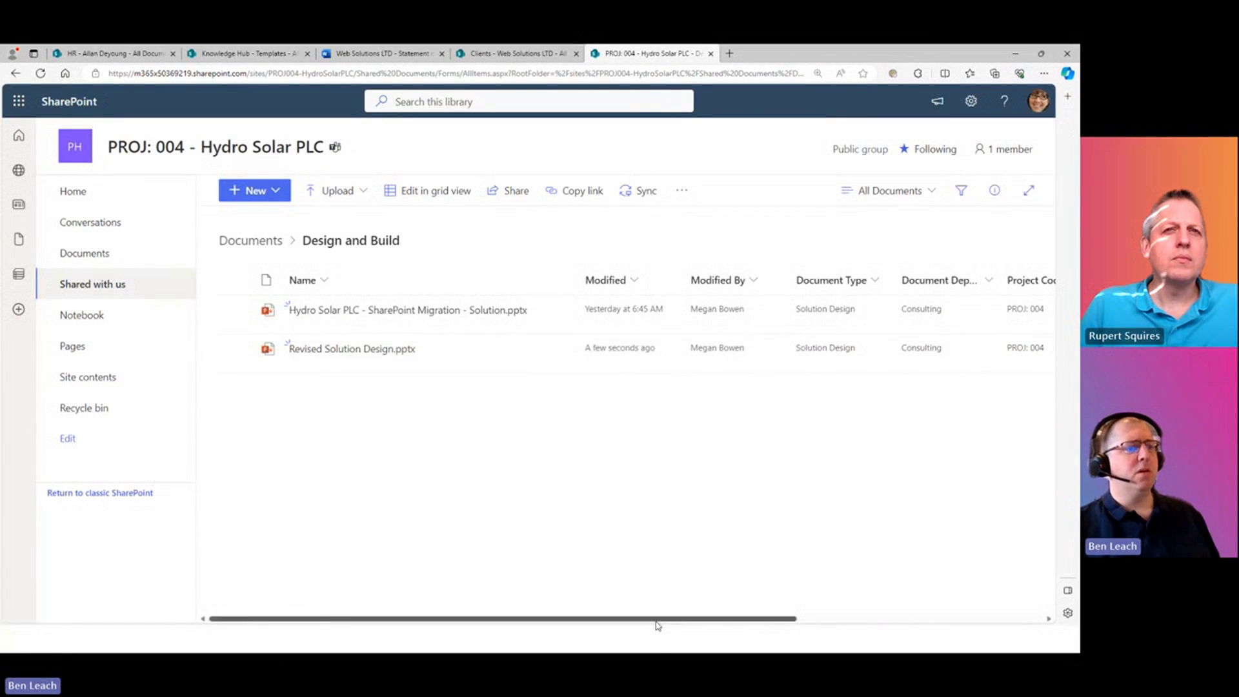
# - Scroll across Design and Build to check Document Type, Department, Project Code and Project Name
pyautogui.moveTo(653, 619); pyautogui.dragTo(788, 619)
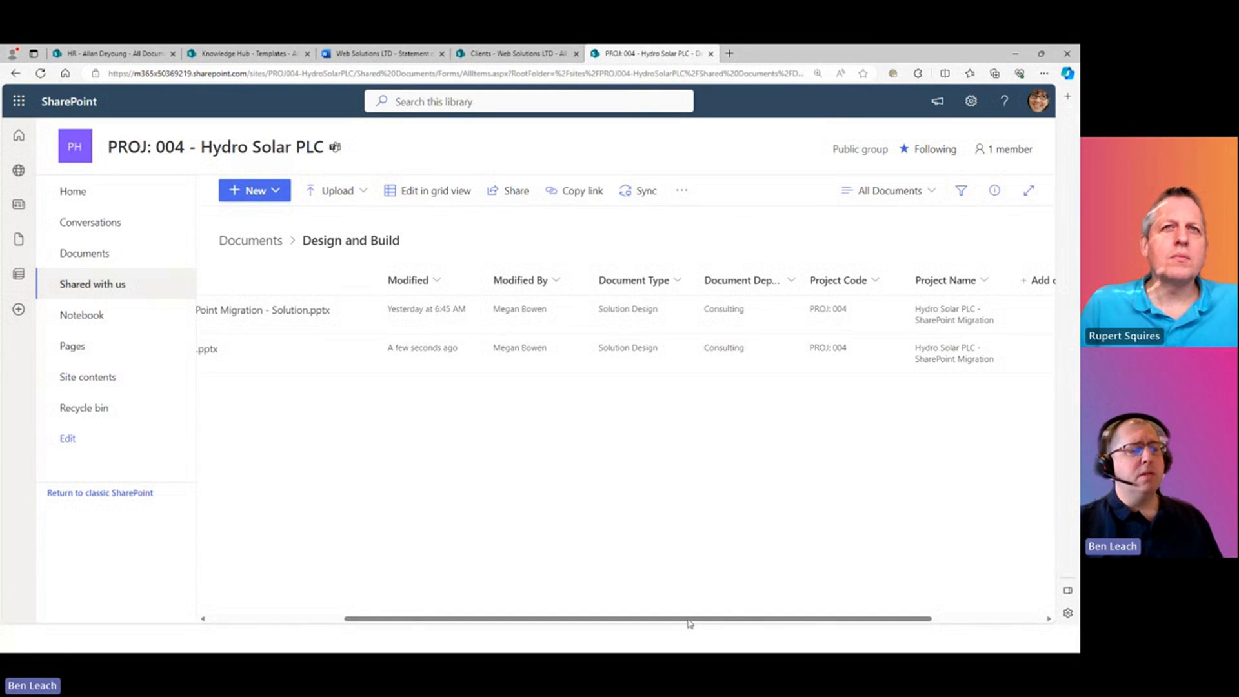
pyautogui.moveTo(688, 619); pyautogui.dragTo(783, 618)
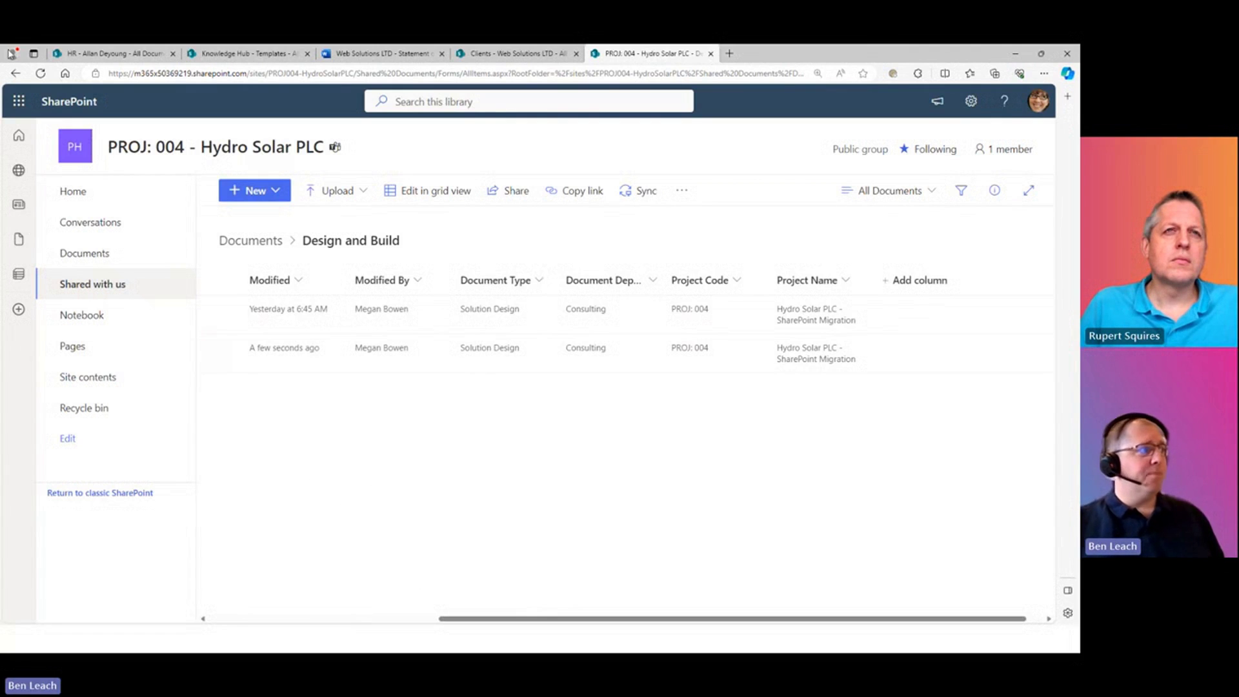
# - In the HR library, open Column settings > Edit for the Document Type column
pyautogui.click(116, 56)
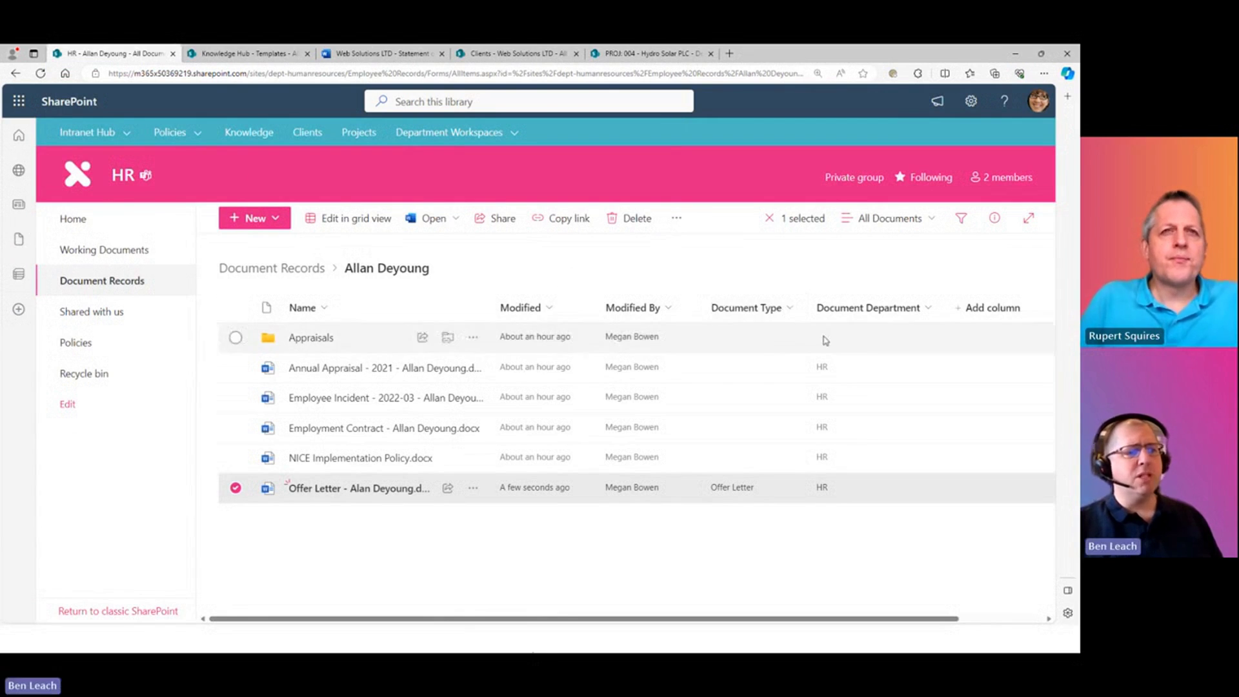
pyautogui.click(789, 313)
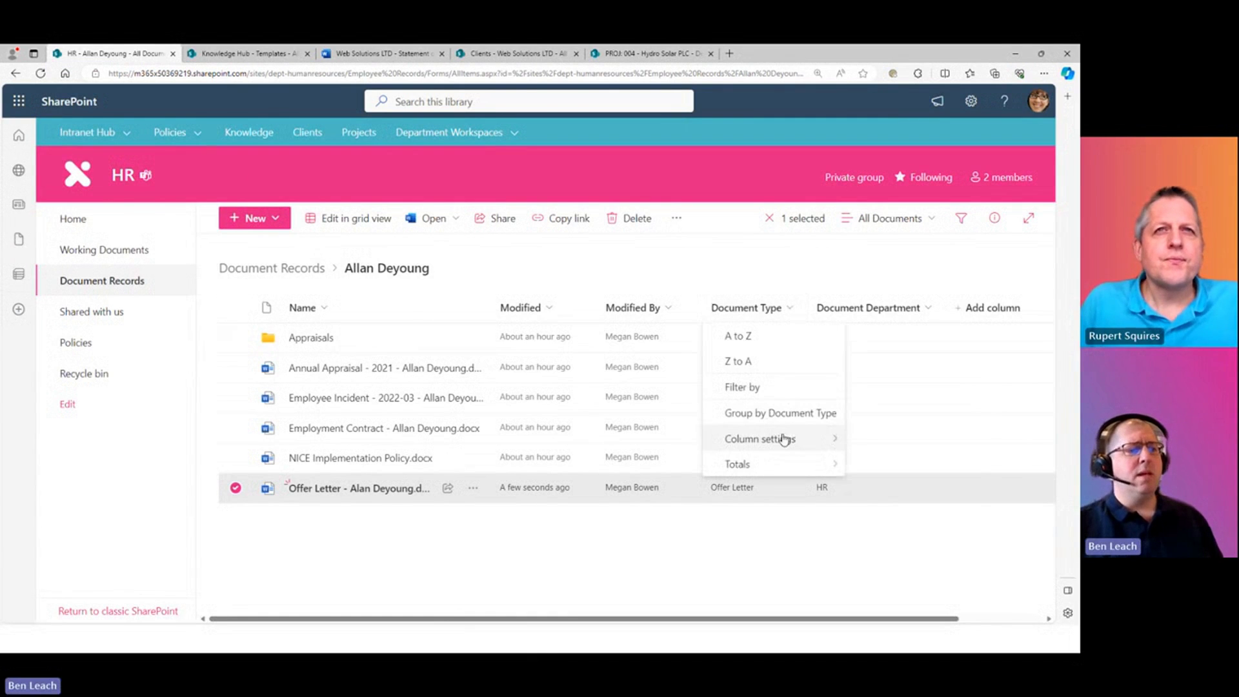
pyautogui.moveTo(779, 442)
pyautogui.click(868, 377)
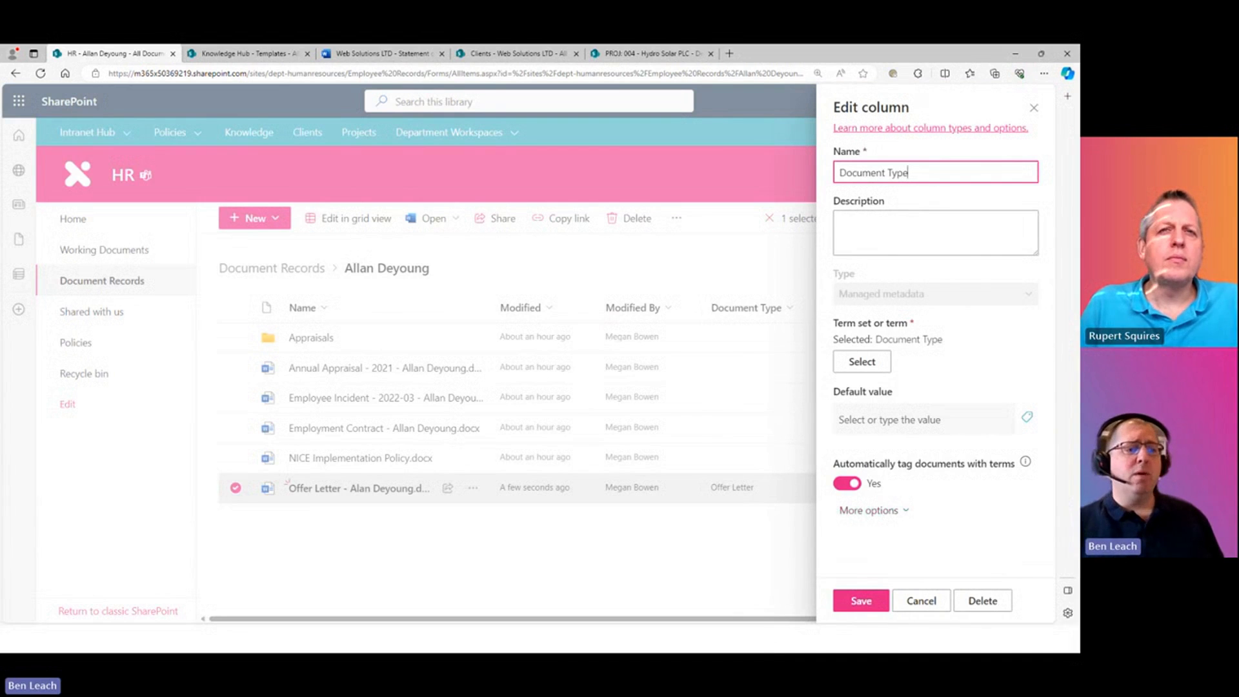
# - Browse the Document Type default-value term list, then cancel the column settings unchanged
pyautogui.click(1026, 418)
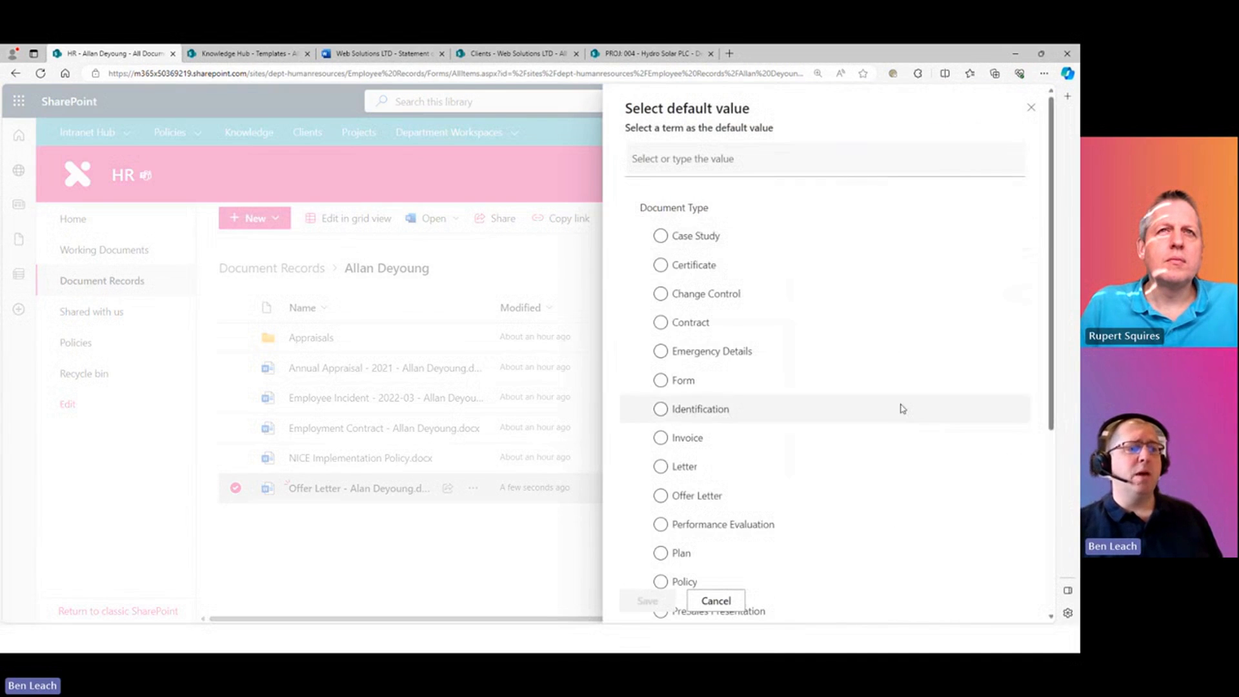
pyautogui.scroll(-5, 837, 397)
pyautogui.scroll(3, 878, 415)
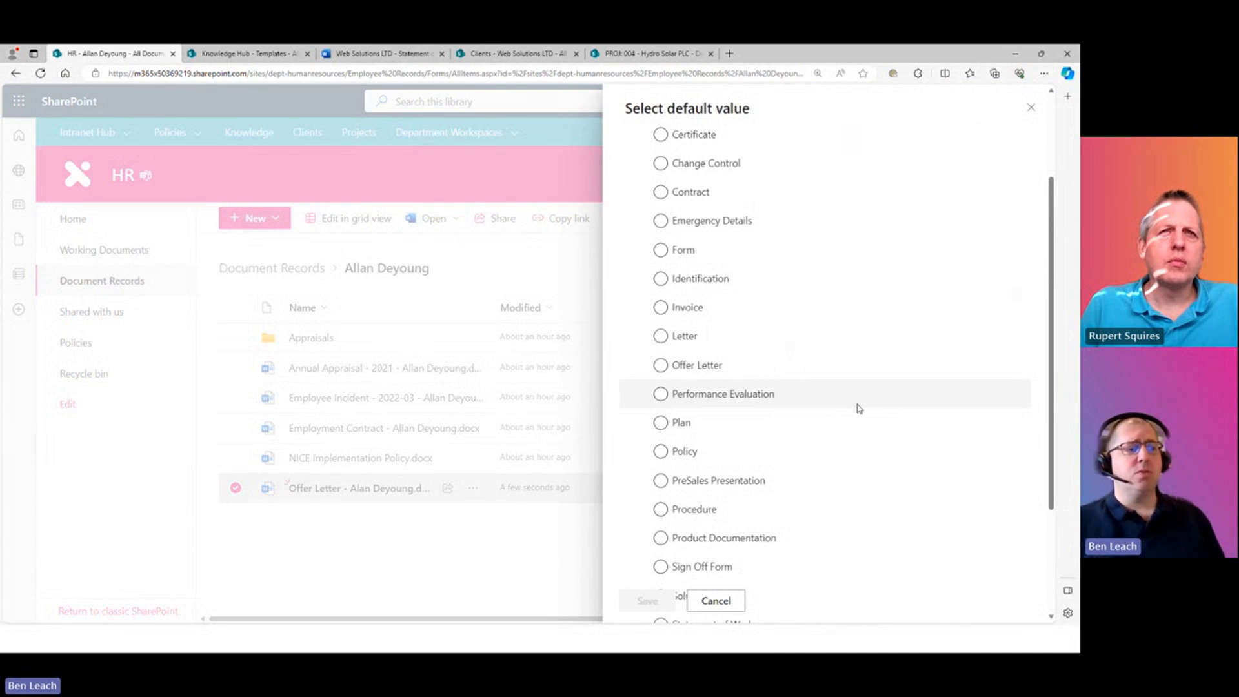
pyautogui.scroll(3, 858, 409)
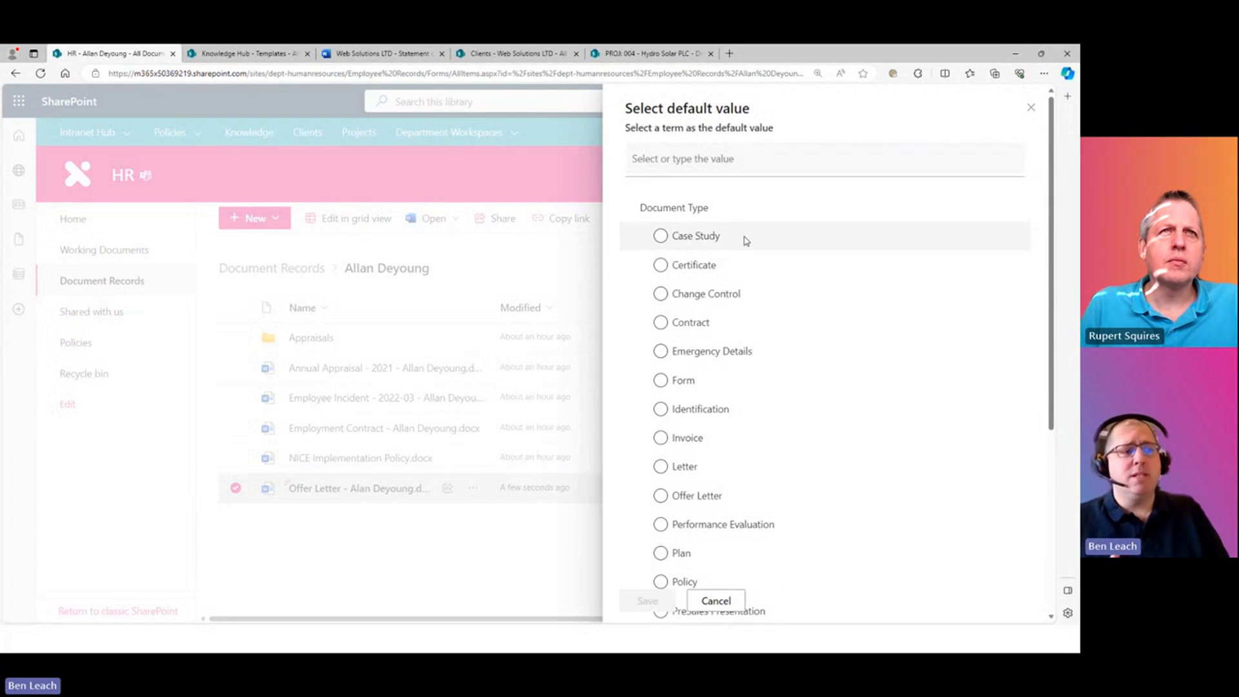
pyautogui.scroll(-5, 755, 387)
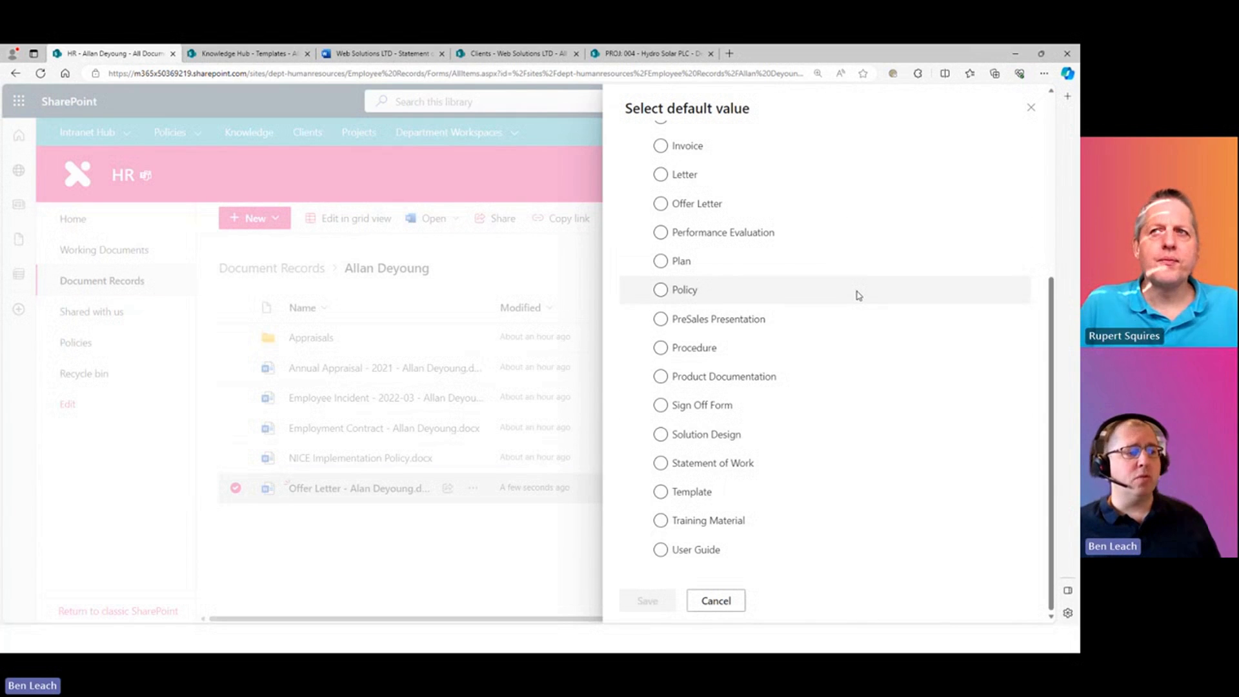
pyautogui.click(1031, 107)
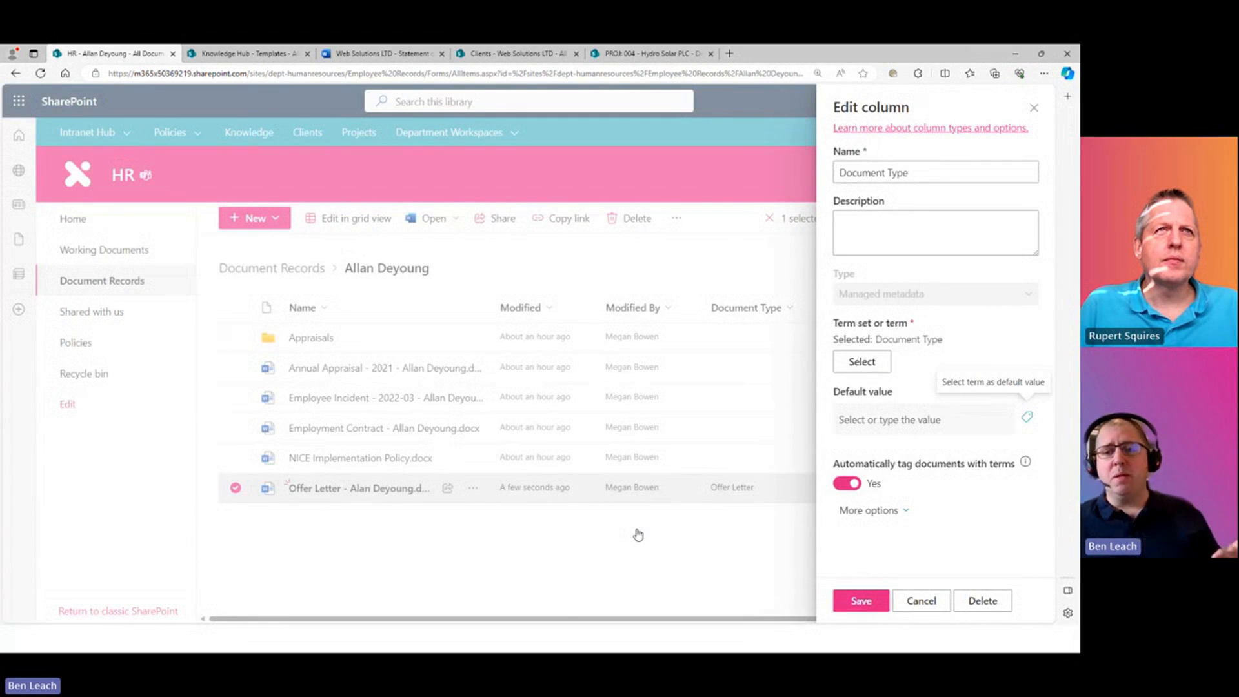
pyautogui.click(1027, 417)
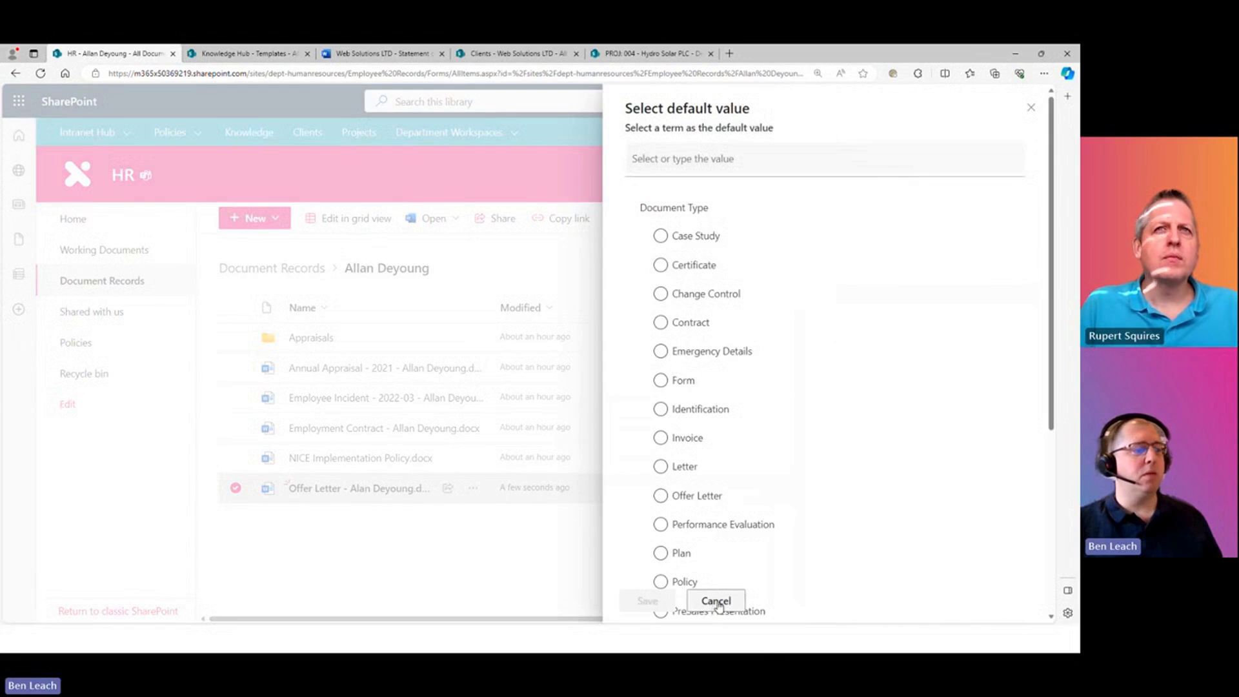
pyautogui.click(715, 602)
pyautogui.click(921, 597)
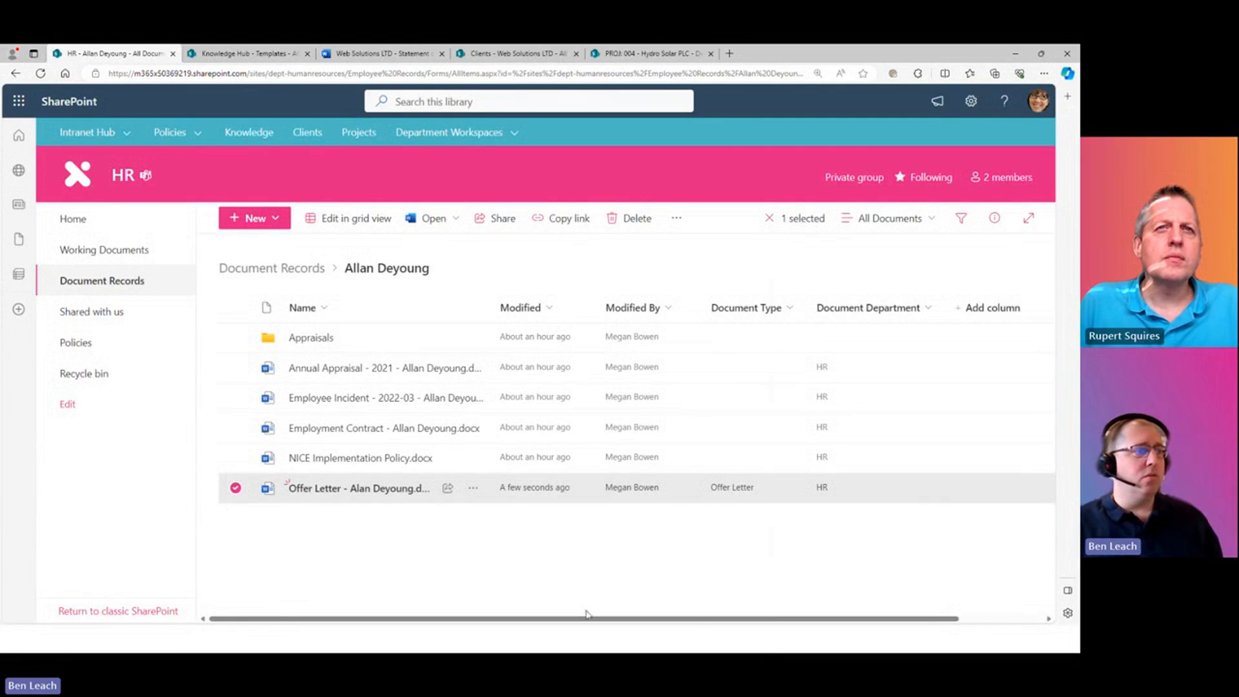
# - Open Classify and extract > Create for a Syntex model, then advance to the Version Control slide
pyautogui.click(673, 259)
pyautogui.click(688, 221)
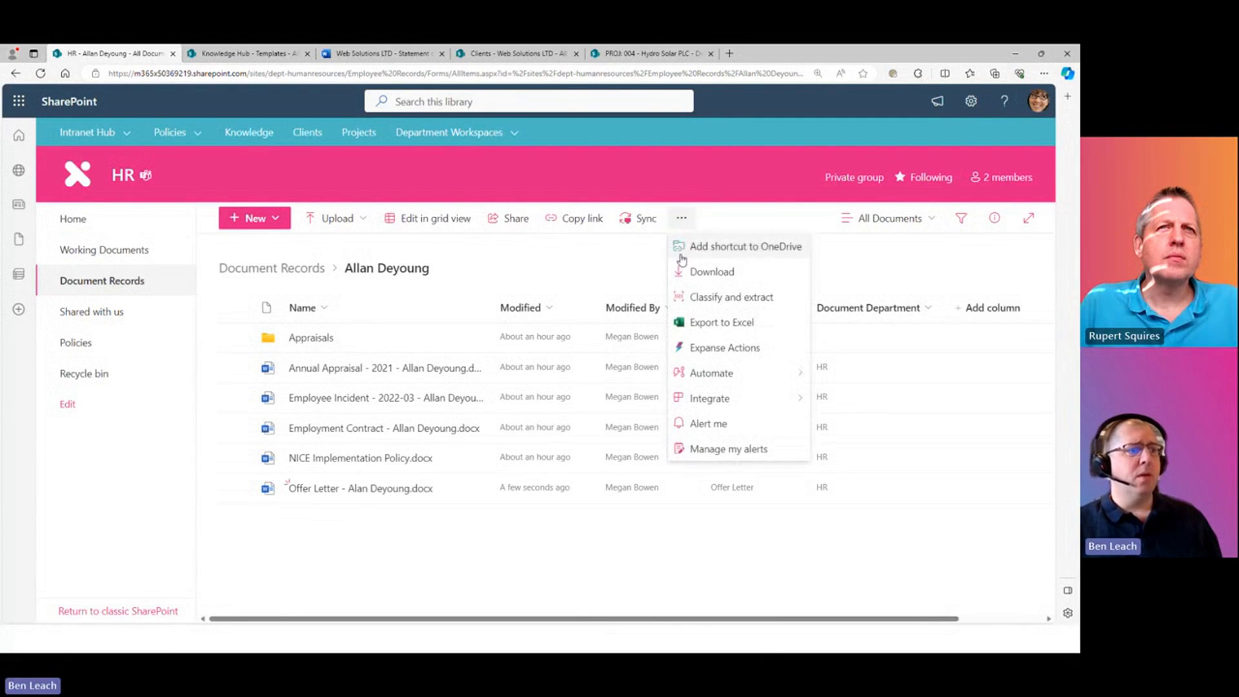
pyautogui.click(785, 301)
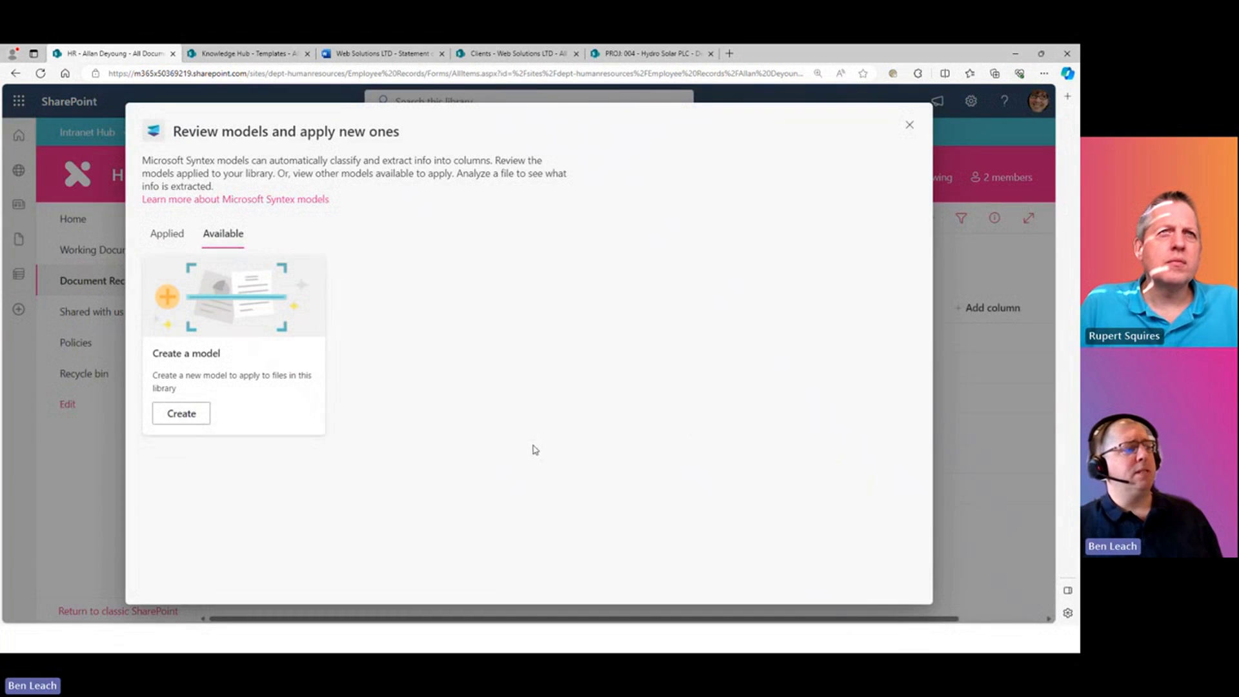
pyautogui.click(181, 413)
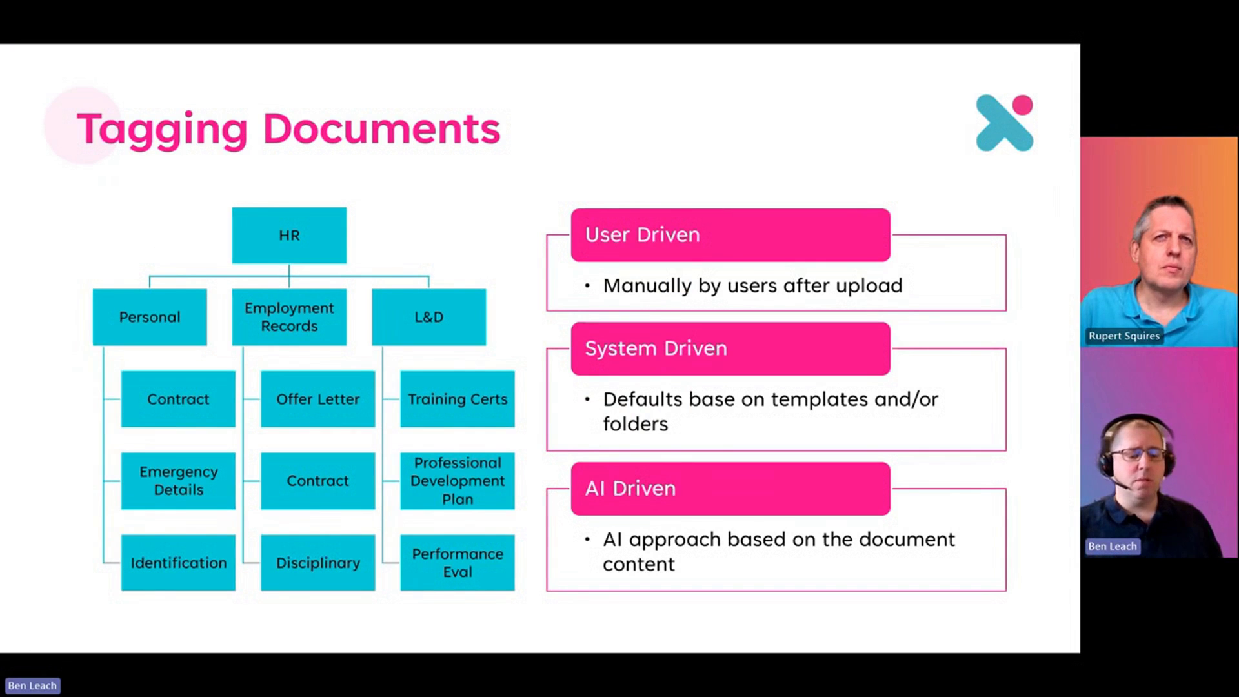
pyautogui.press('Right')
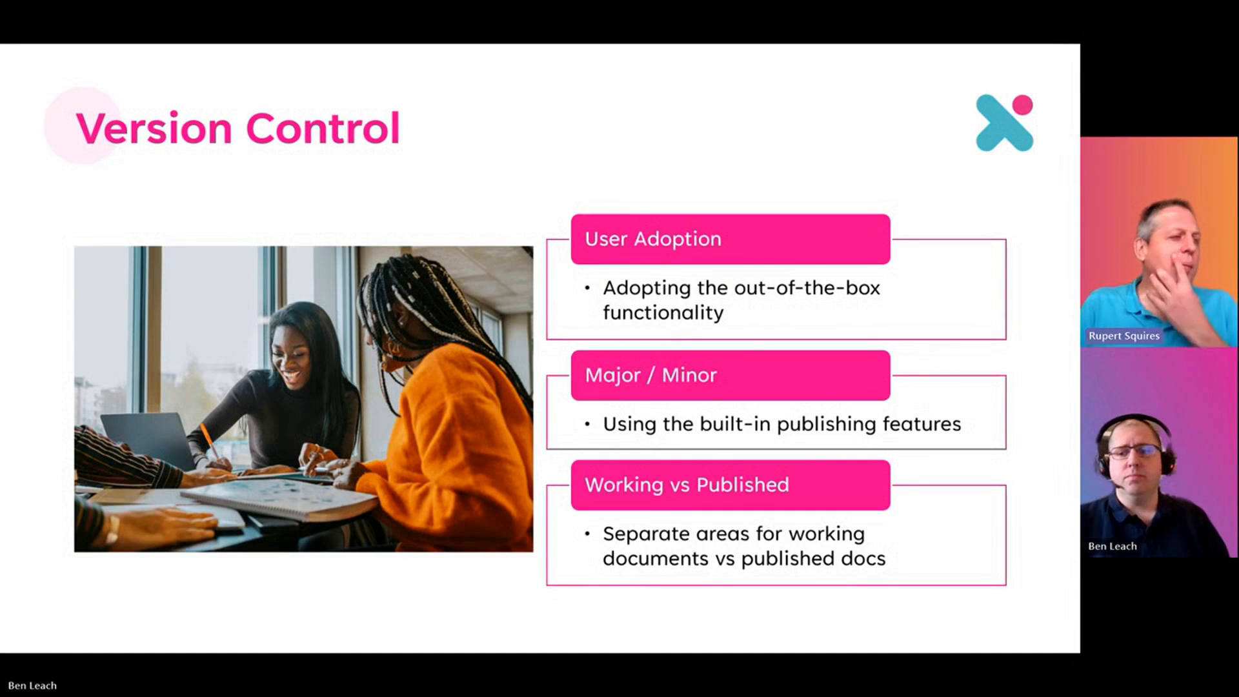
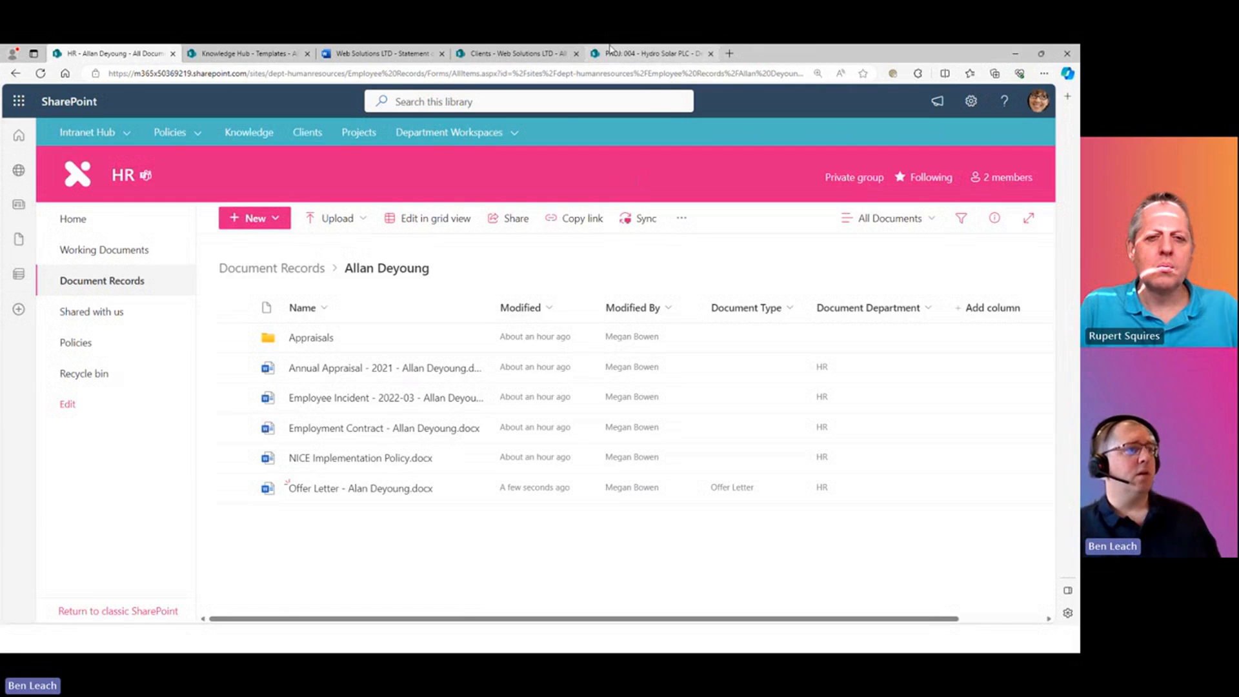
# - Switch to Web Solutions LTD, close its details pane, and open the WIP folder
pyautogui.click(510, 54)
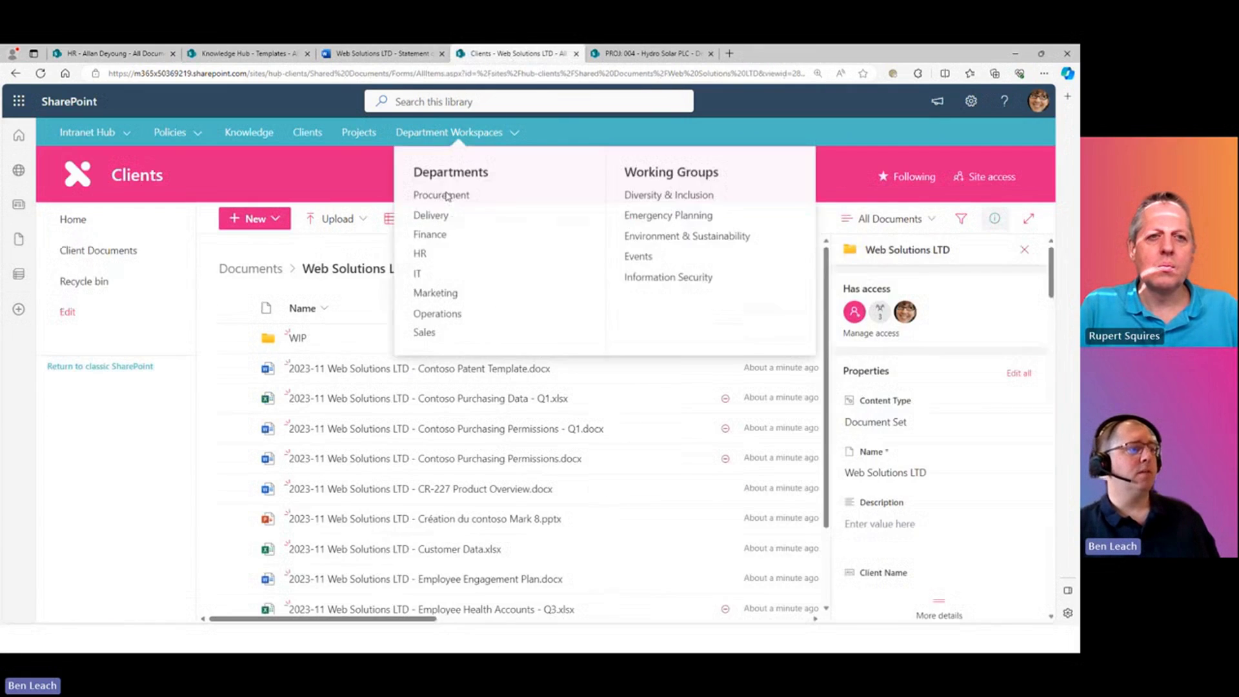
pyautogui.click(1024, 250)
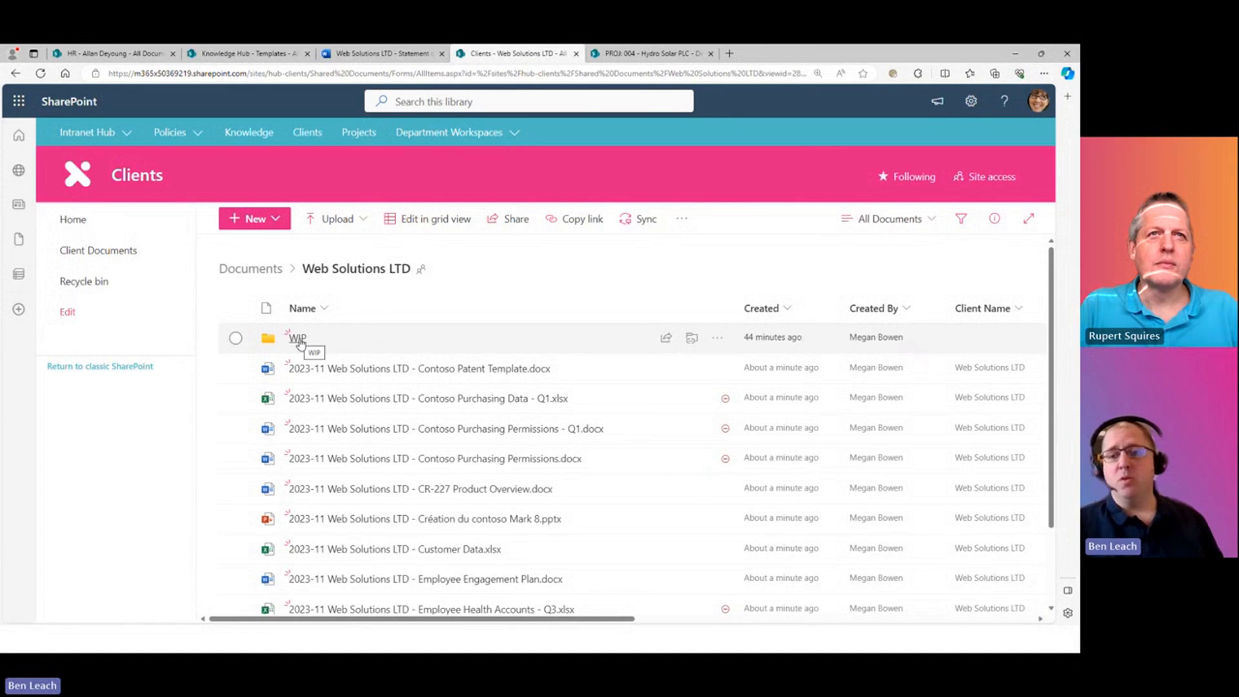
pyautogui.click(299, 338)
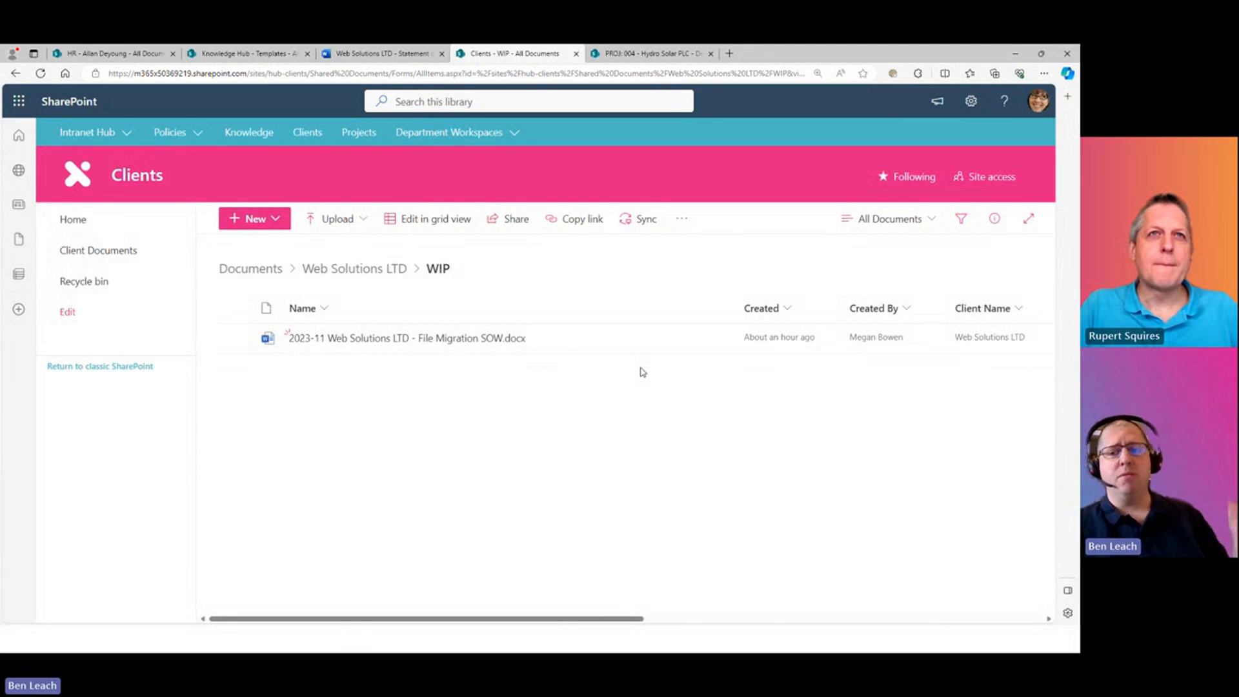
# - Share the File Migration SOW with the HR Manager as Can review, with a review-request message
pyautogui.click(691, 340)
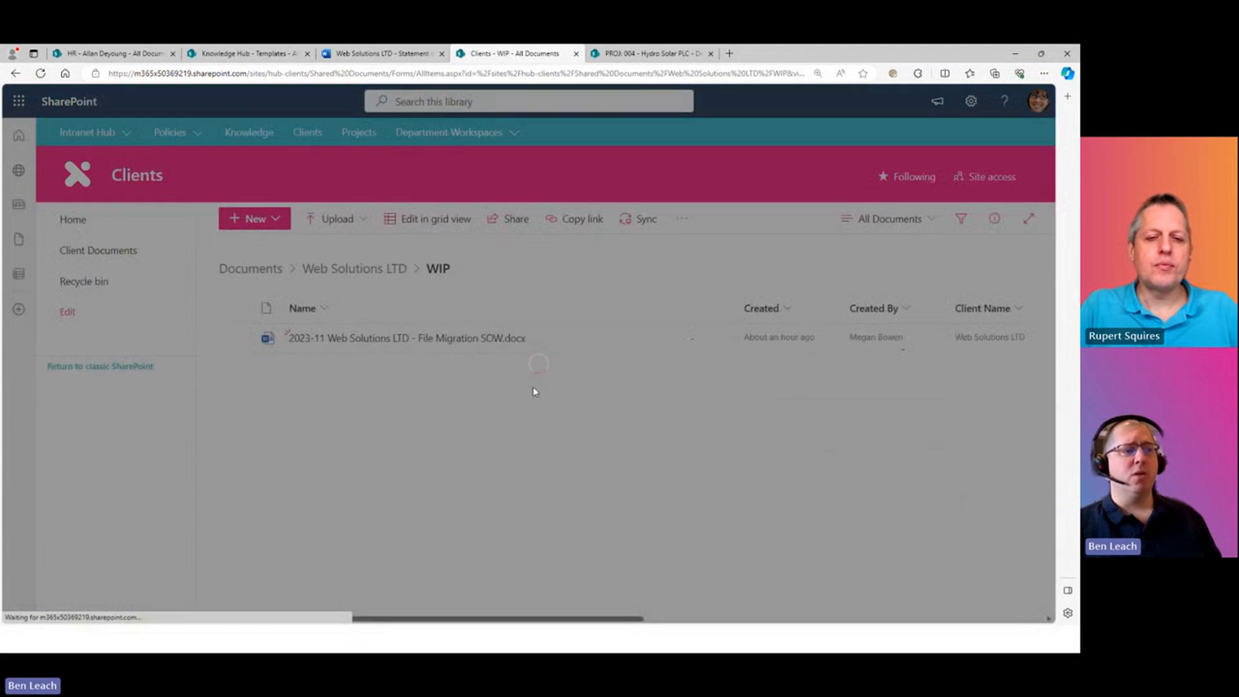
pyautogui.click(534, 307)
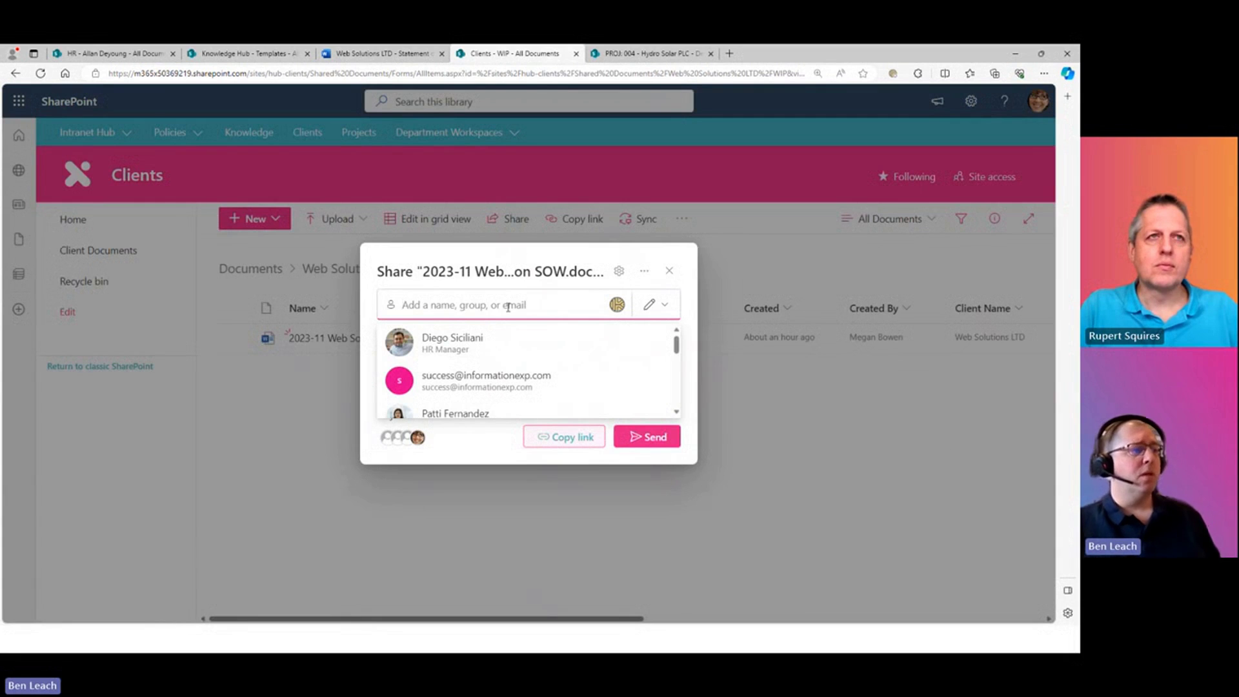
pyautogui.click(462, 347)
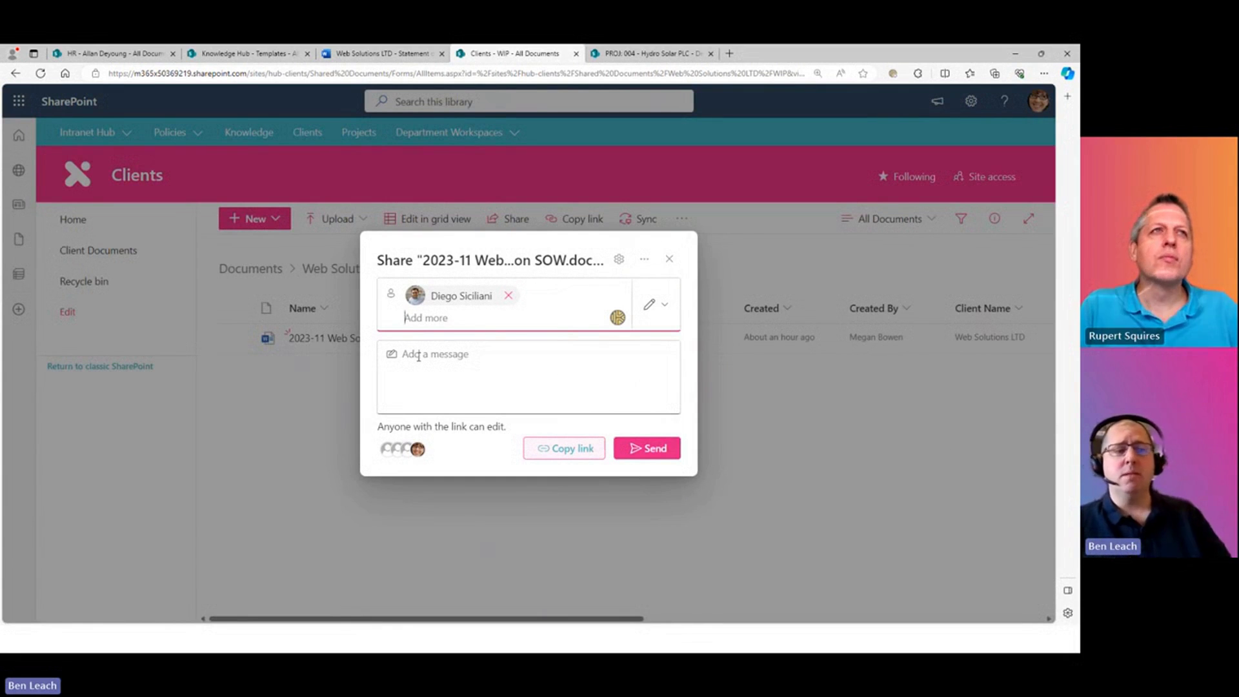
pyautogui.click(655, 304)
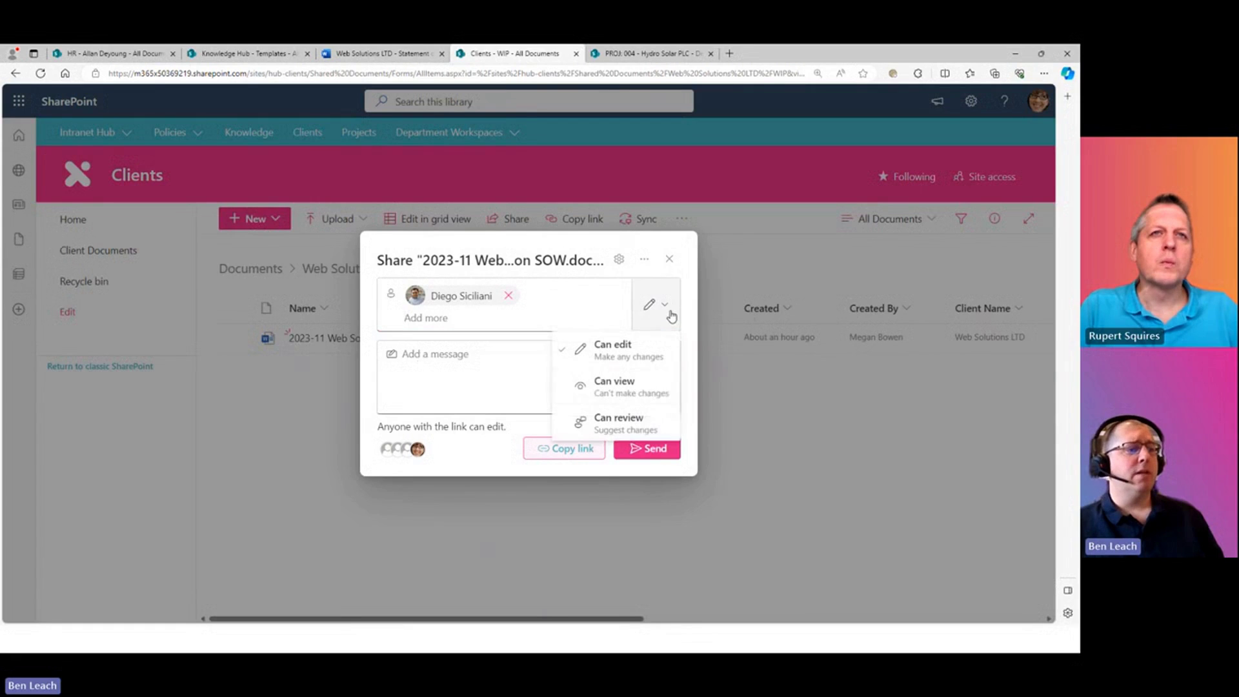
pyautogui.click(622, 424)
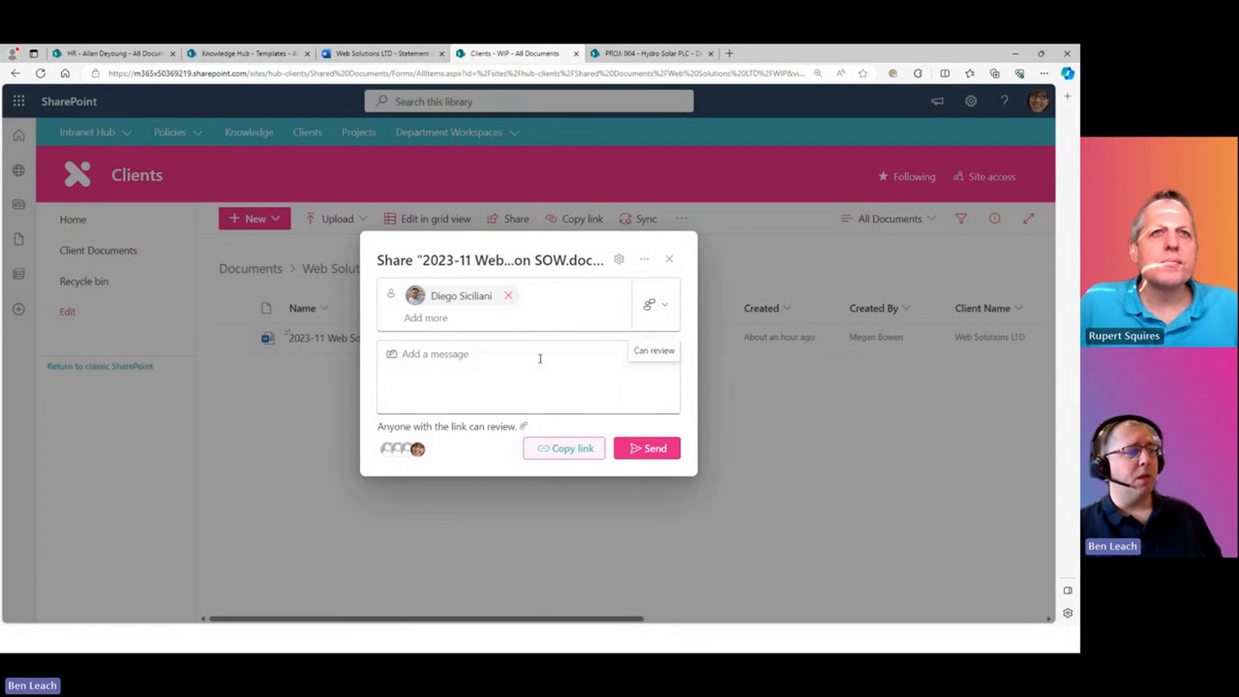
pyautogui.write('Hi Die')
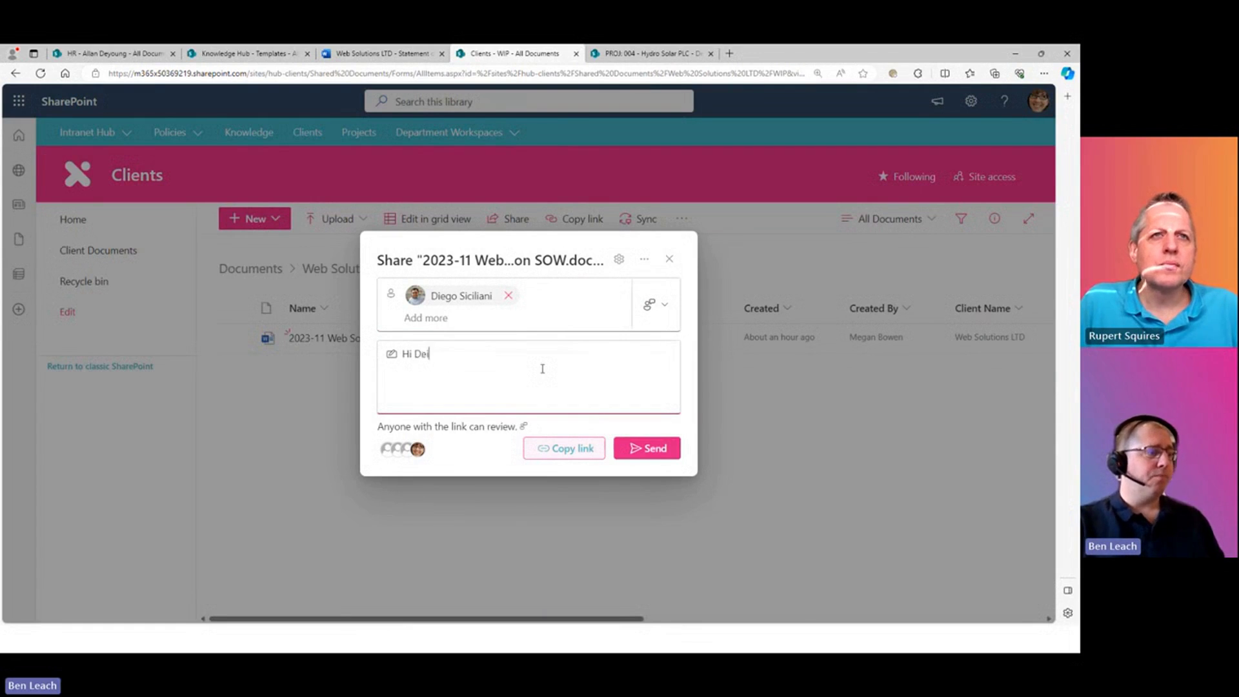
pyautogui.write('go, please can you revie')
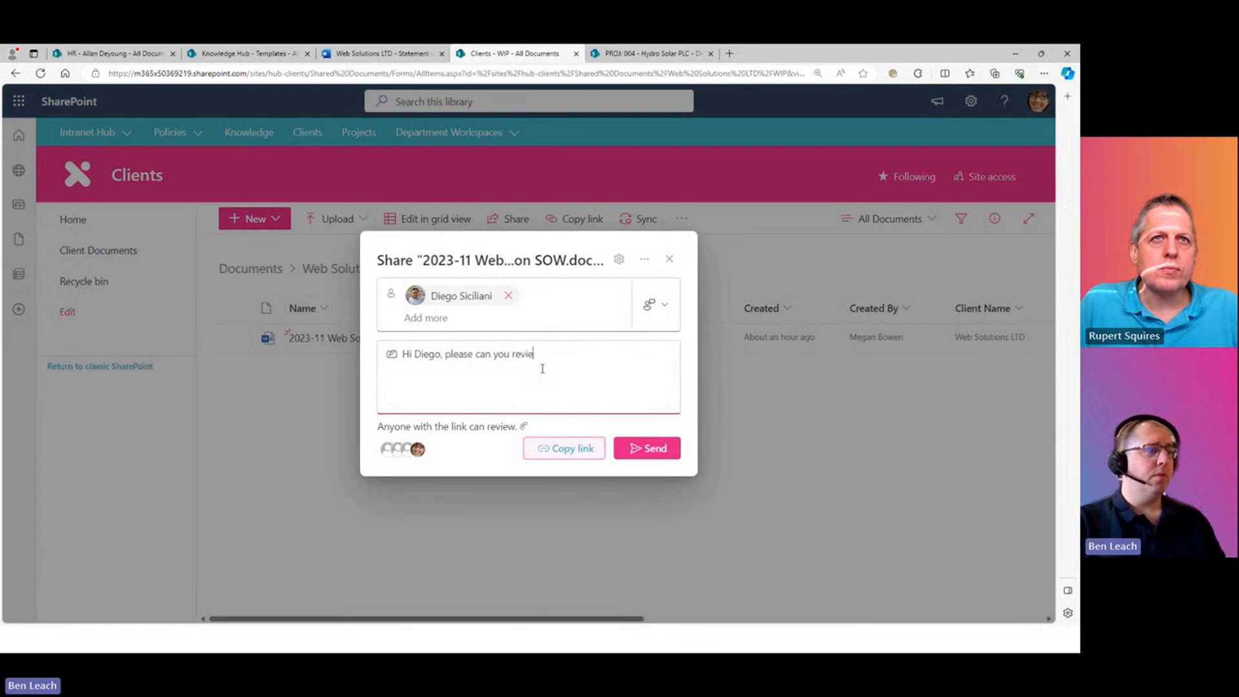
pyautogui.write('w')
pyautogui.click(646, 448)
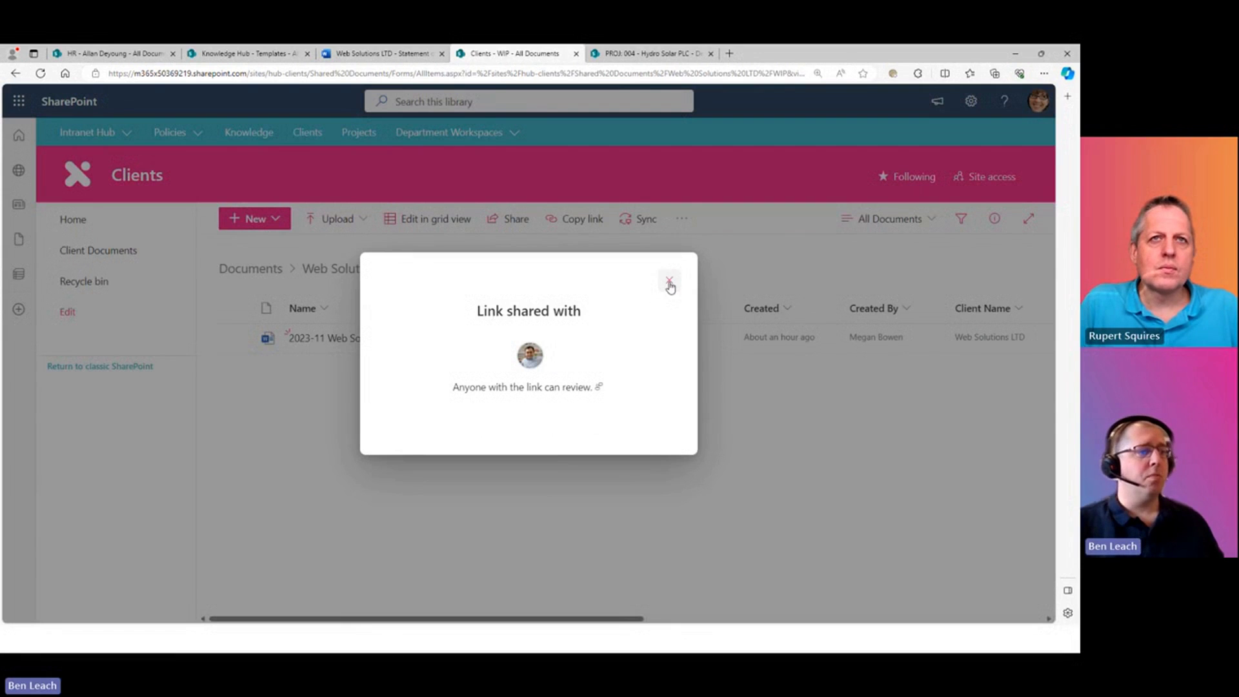
pyautogui.click(669, 284)
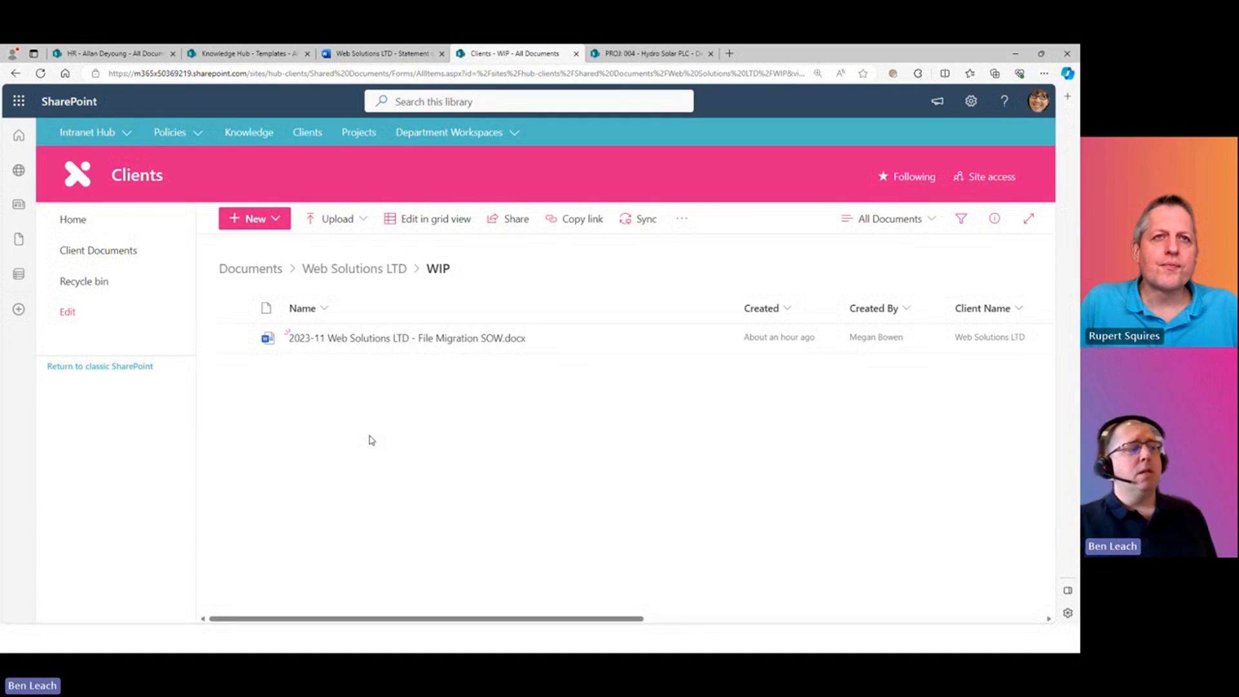
# - Add the line 'Adding my thoughts' under Client on the SOW cover page, then close Word
pyautogui.click(497, 339)
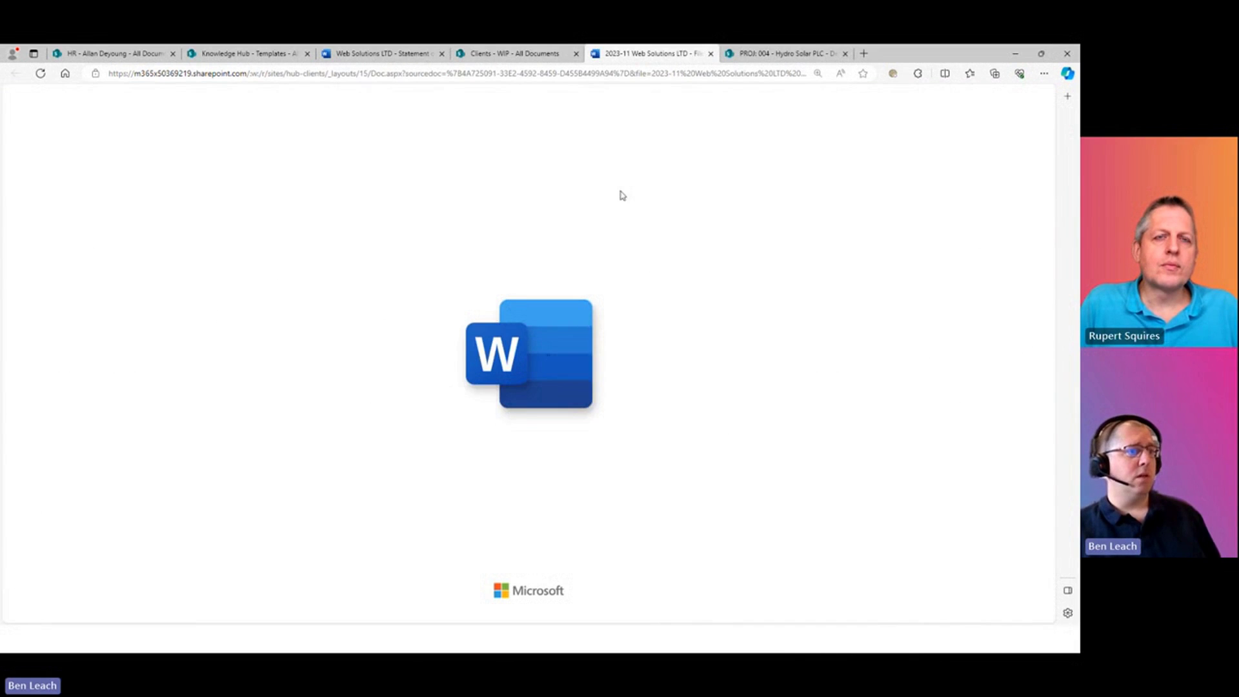
pyautogui.scroll(-5, 307, 459)
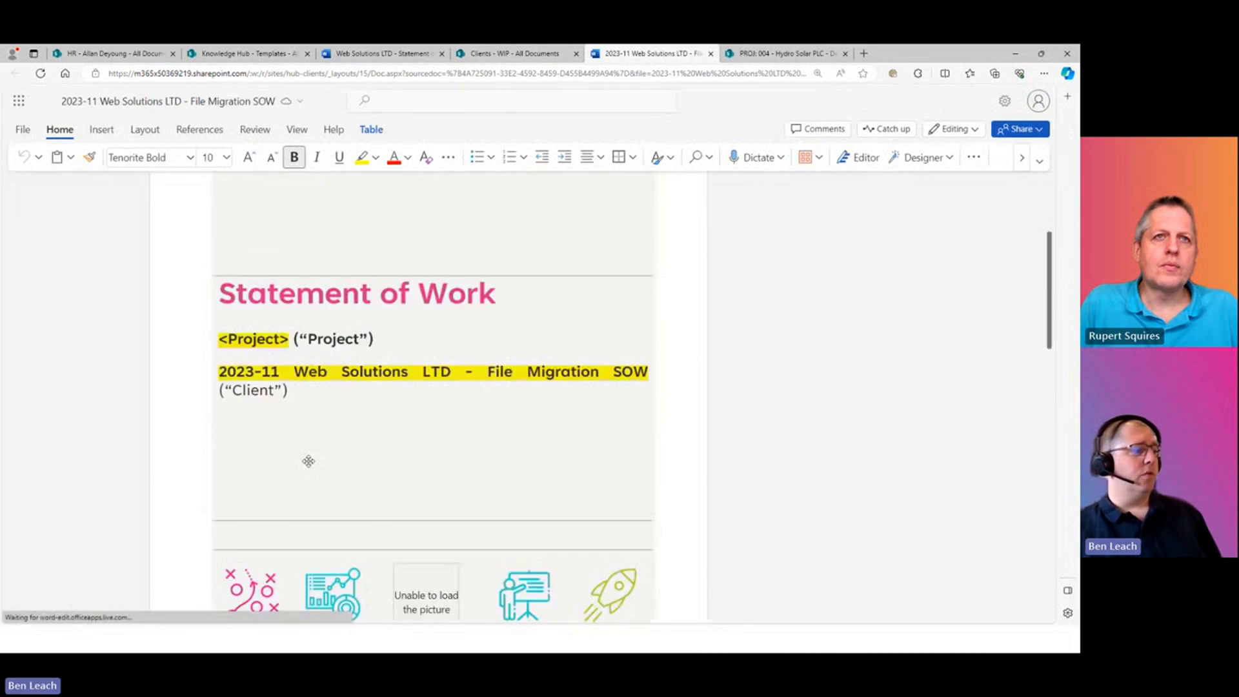
pyautogui.click(332, 212)
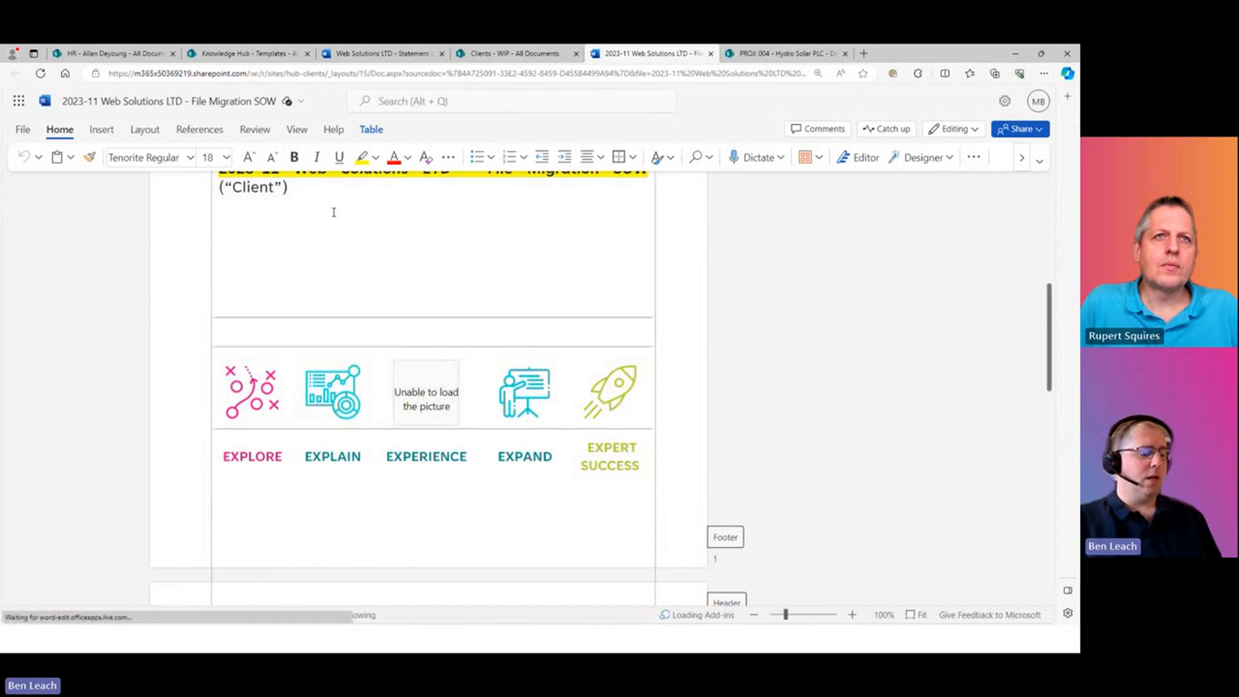
pyautogui.write('Adding my thoughts')
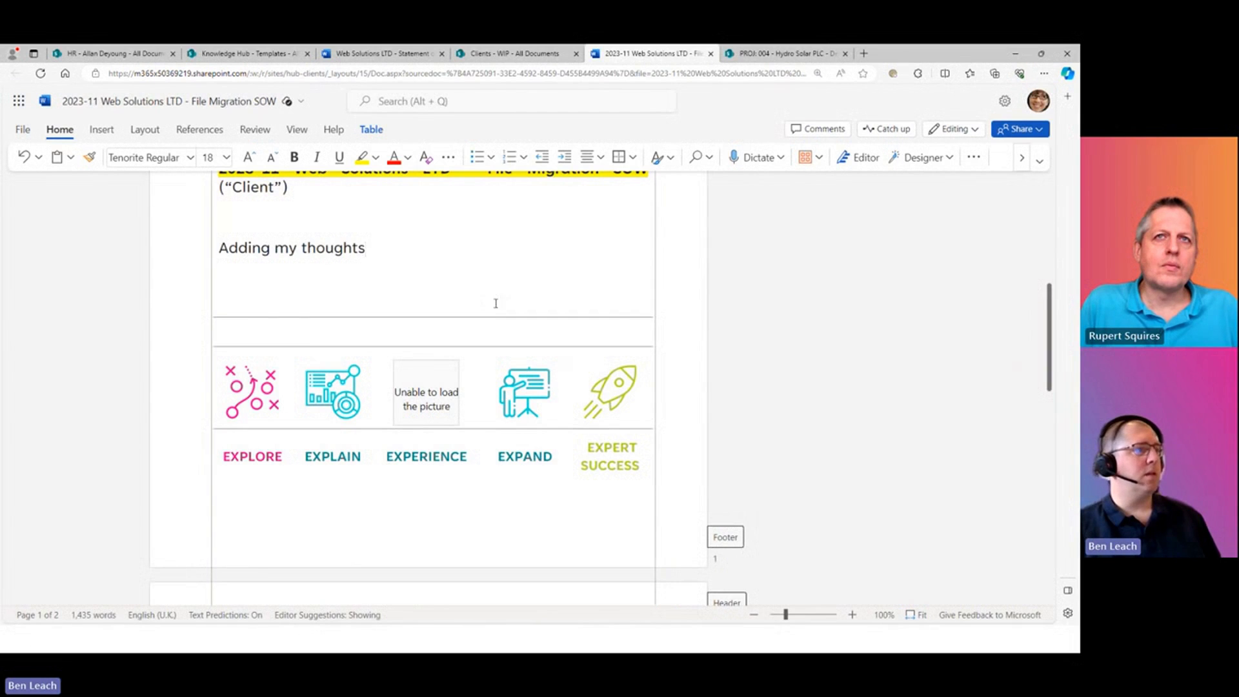
pyautogui.click(712, 54)
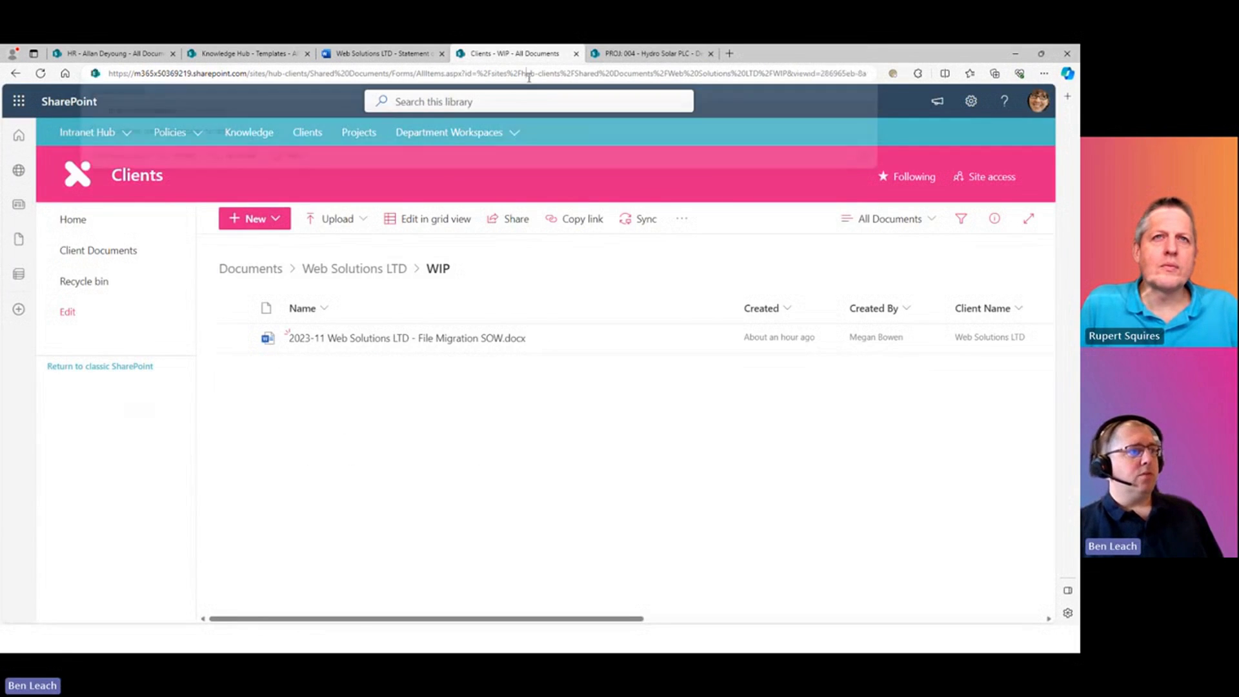
pyautogui.rightClick(730, 339)
pyautogui.click(769, 479)
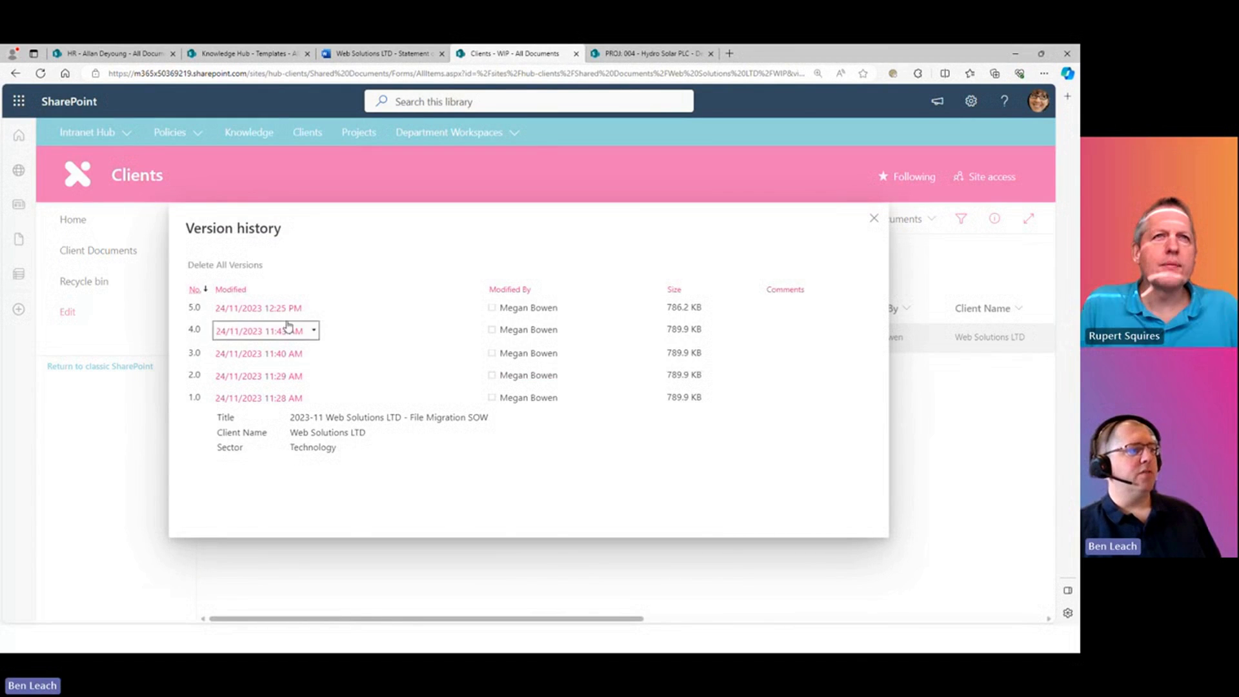
pyautogui.moveTo(282, 314)
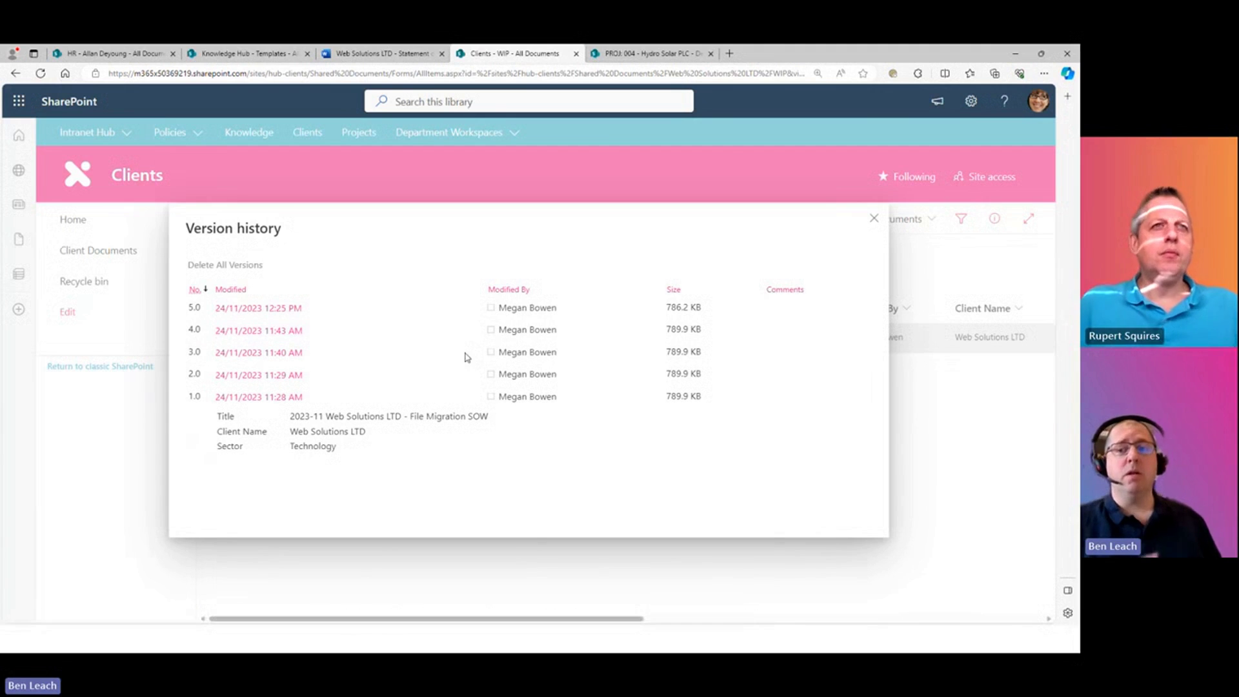
pyautogui.click(874, 220)
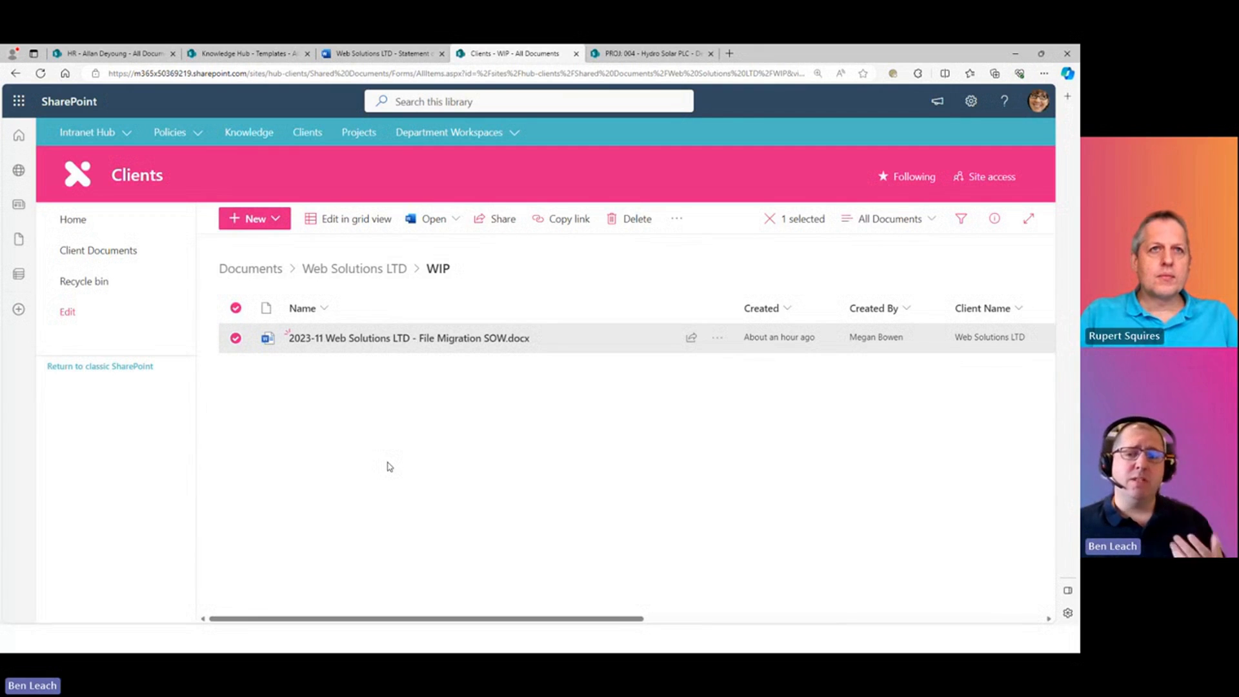
# - Pick a colleague by e-mail in the SOW Share dialog, then close it without sending
pyautogui.click(691, 339)
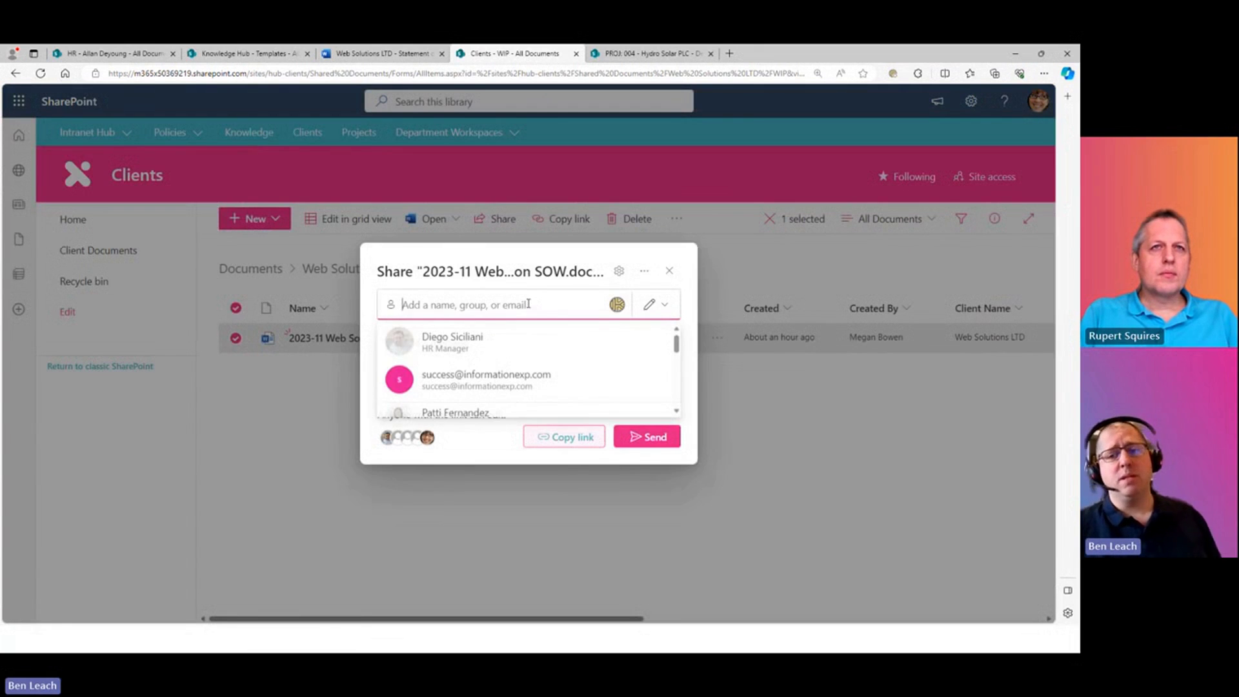
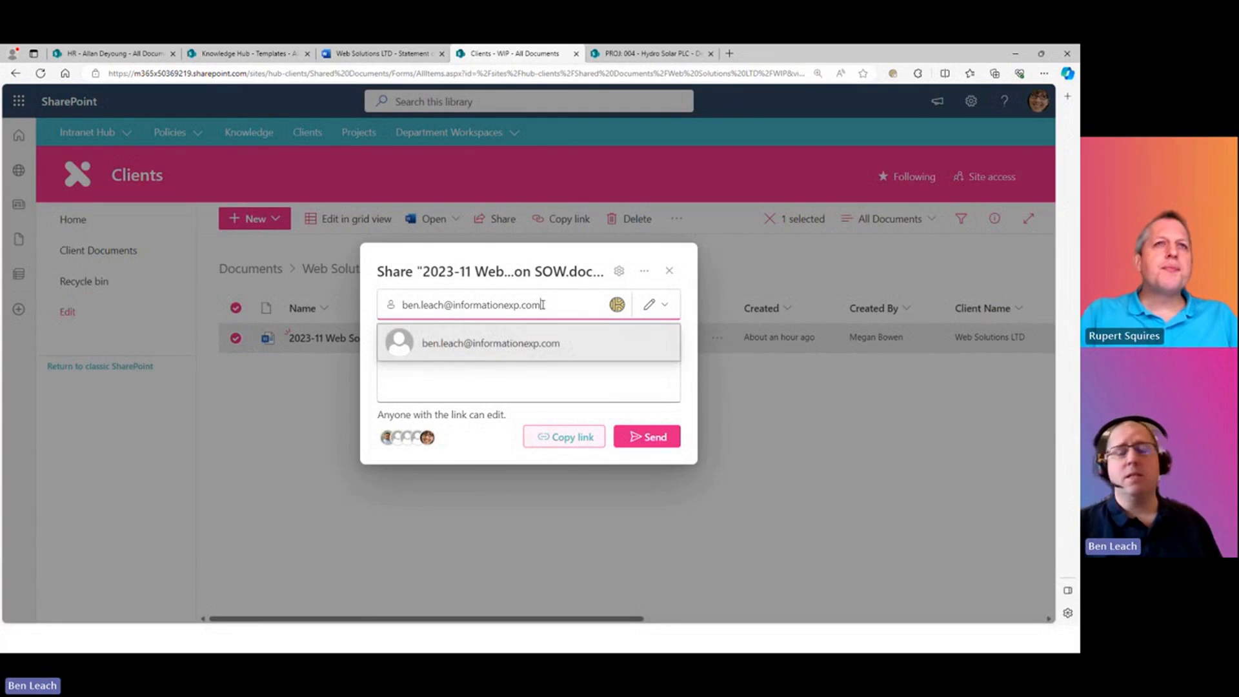
pyautogui.click(517, 340)
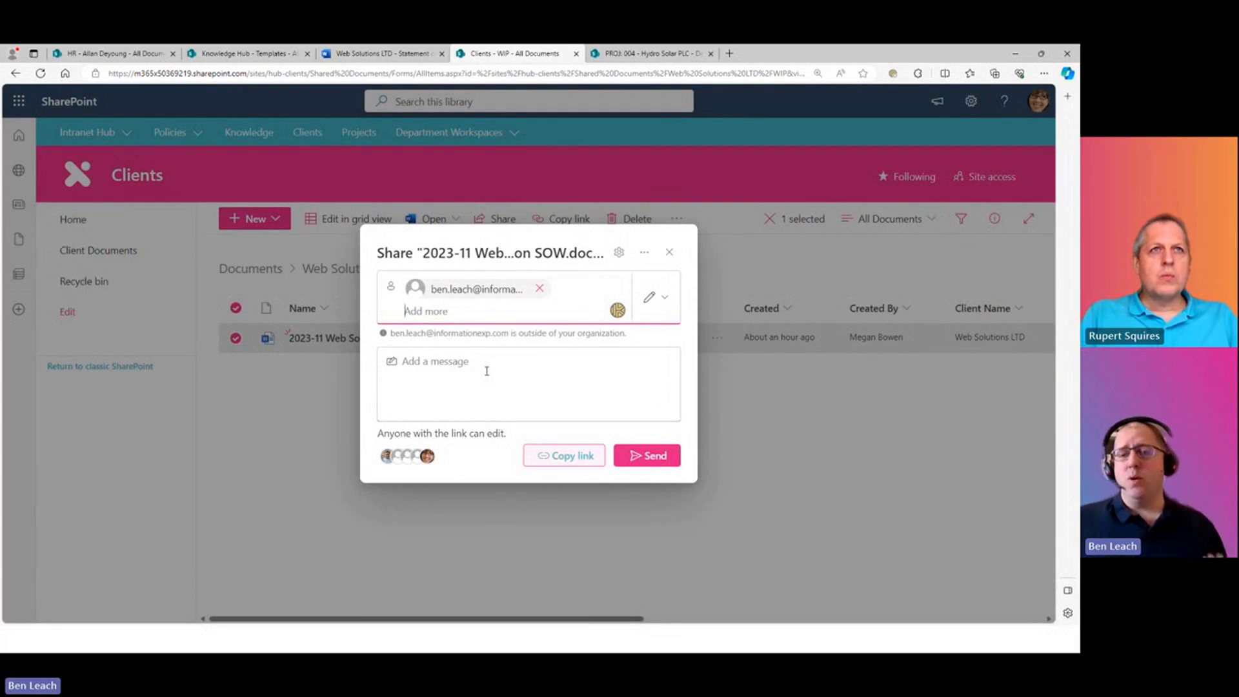
pyautogui.click(669, 258)
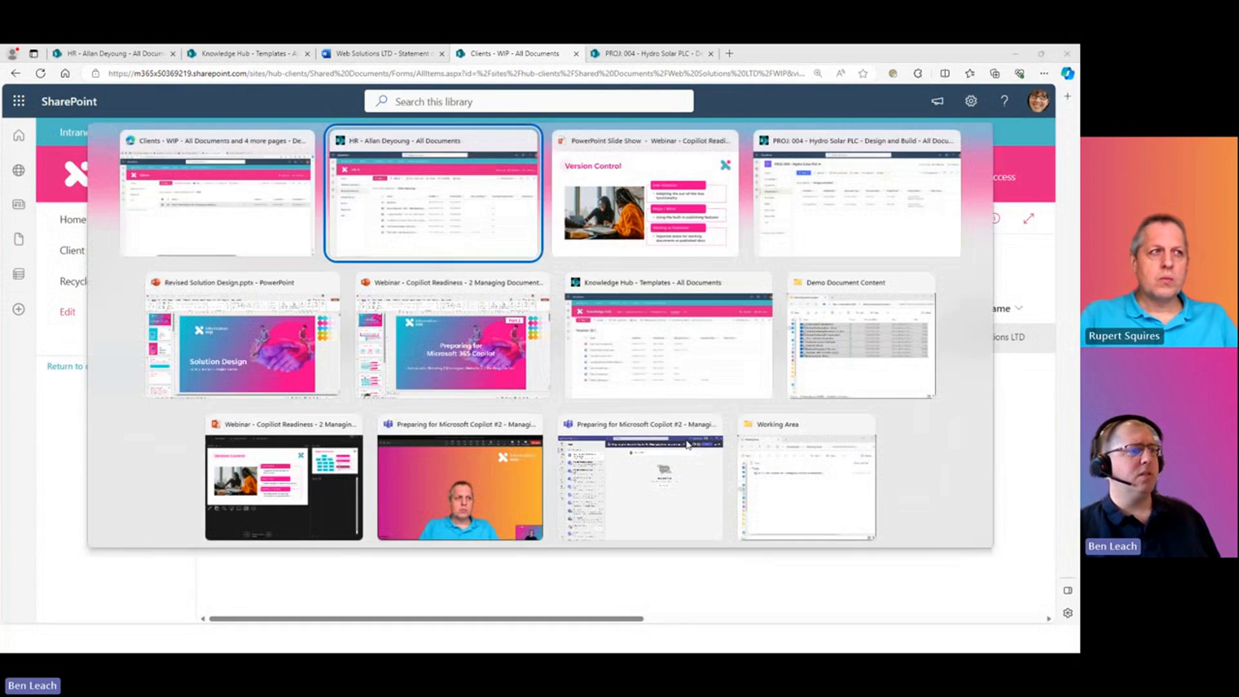
# - Place the Downloads Working Area Explorer window beside the library and select the SOW _BL Comments file
pyautogui.hotkey('alt', 'Tab')
pyautogui.press('Tab')
pyautogui.press('Tab')
pyautogui.press('Tab')
pyautogui.press('Tab')
pyautogui.press('Tab')
pyautogui.press('Tab')
pyautogui.press('Tab')
pyautogui.press('Tab')
pyautogui.press('Tab')
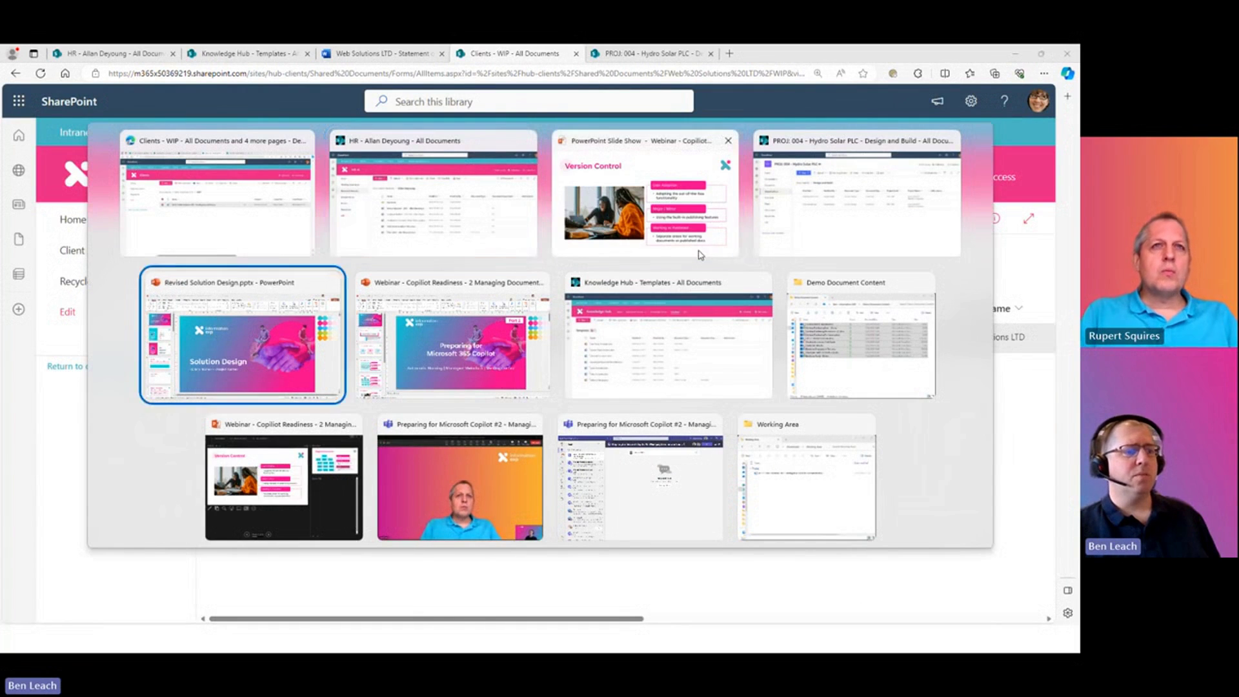
pyautogui.press('Tab')
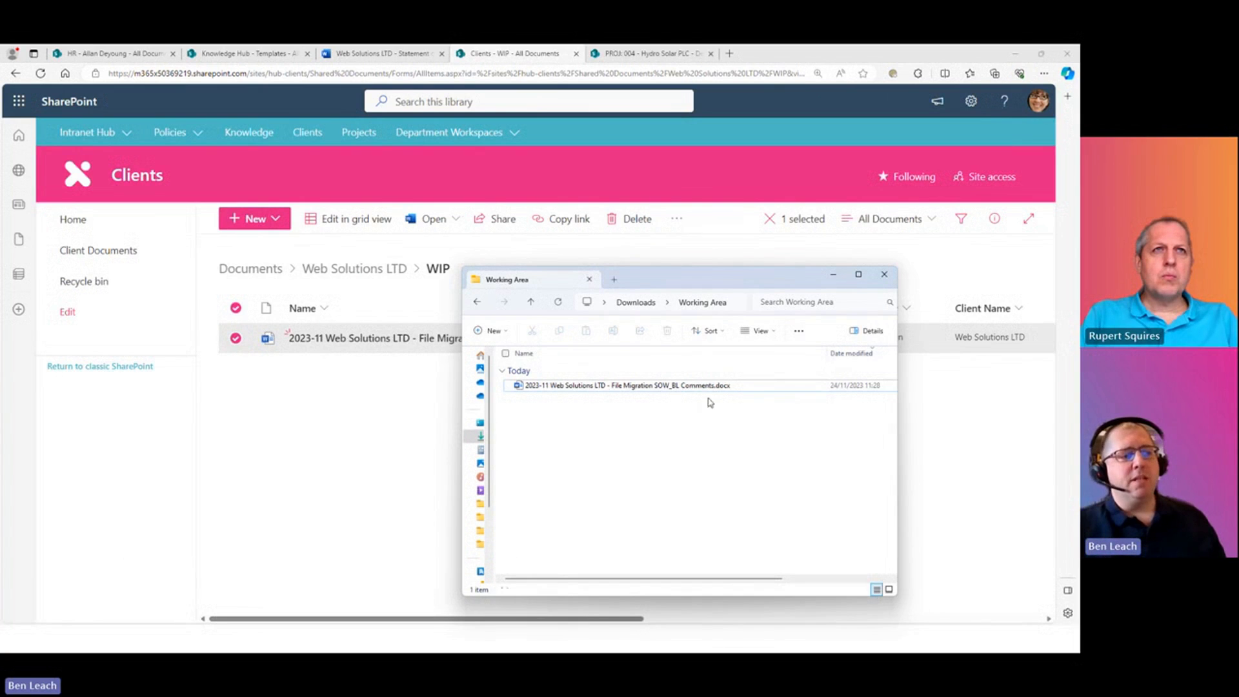
pyautogui.click(675, 387)
pyautogui.click(716, 445)
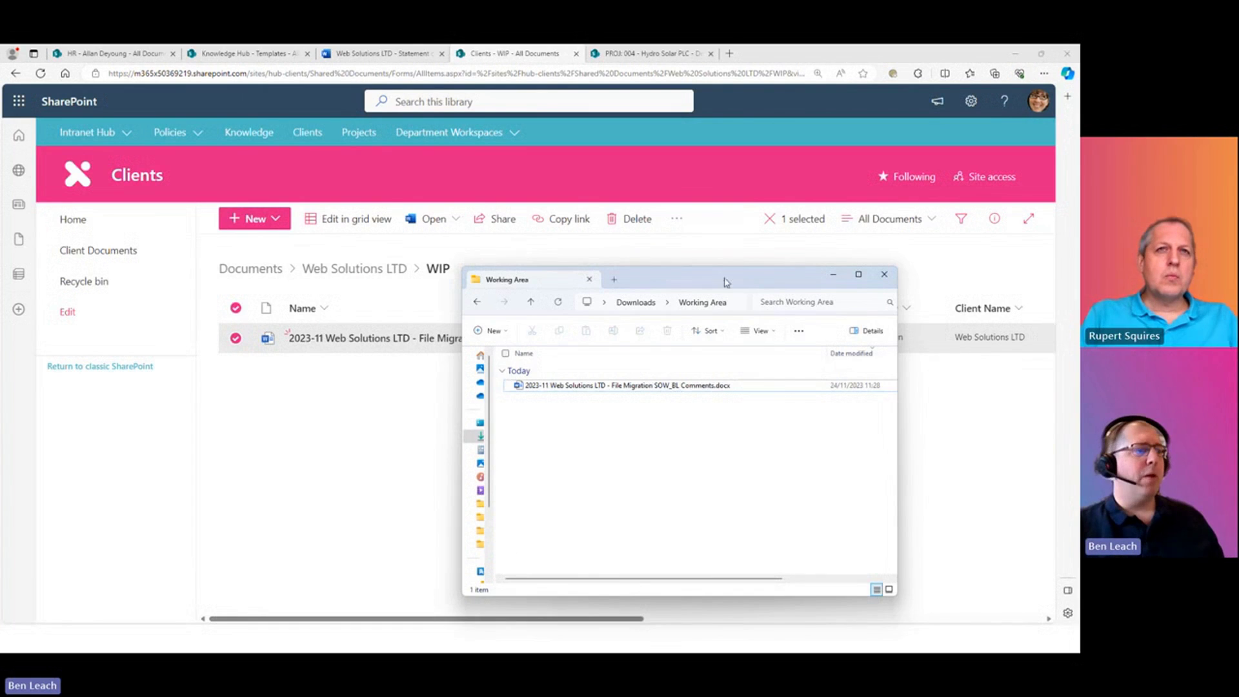
pyautogui.moveTo(728, 279); pyautogui.dragTo(795, 272)
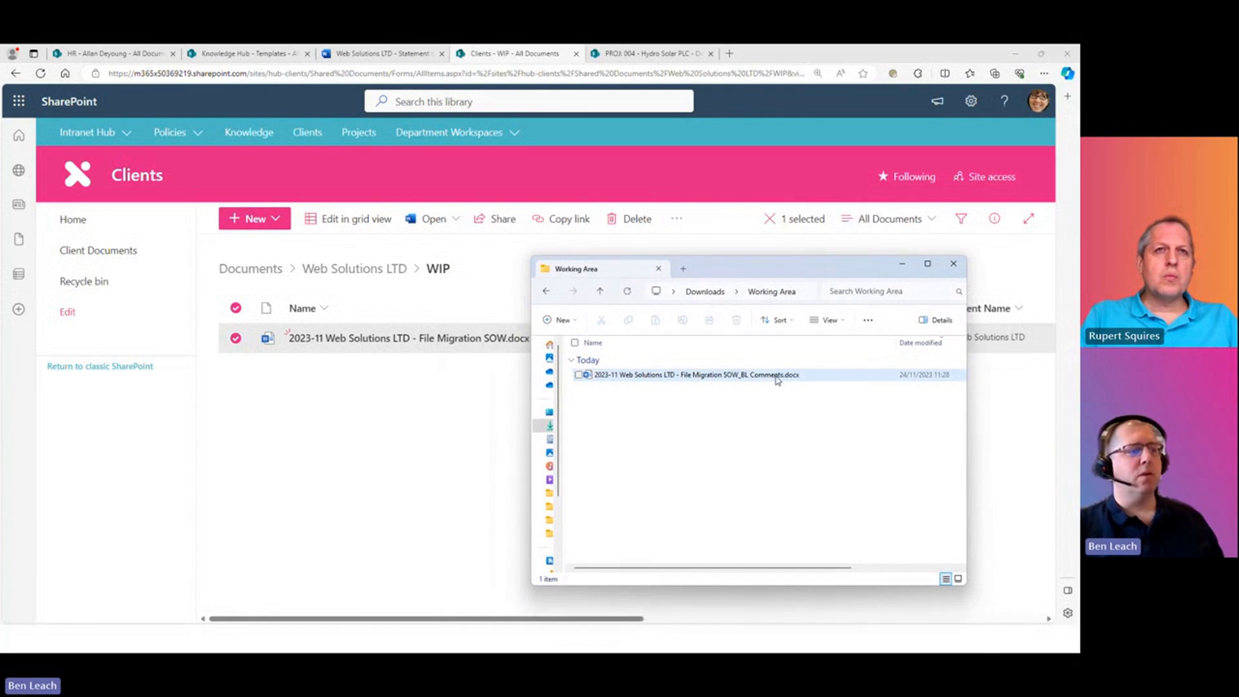
pyautogui.moveTo(776, 377)
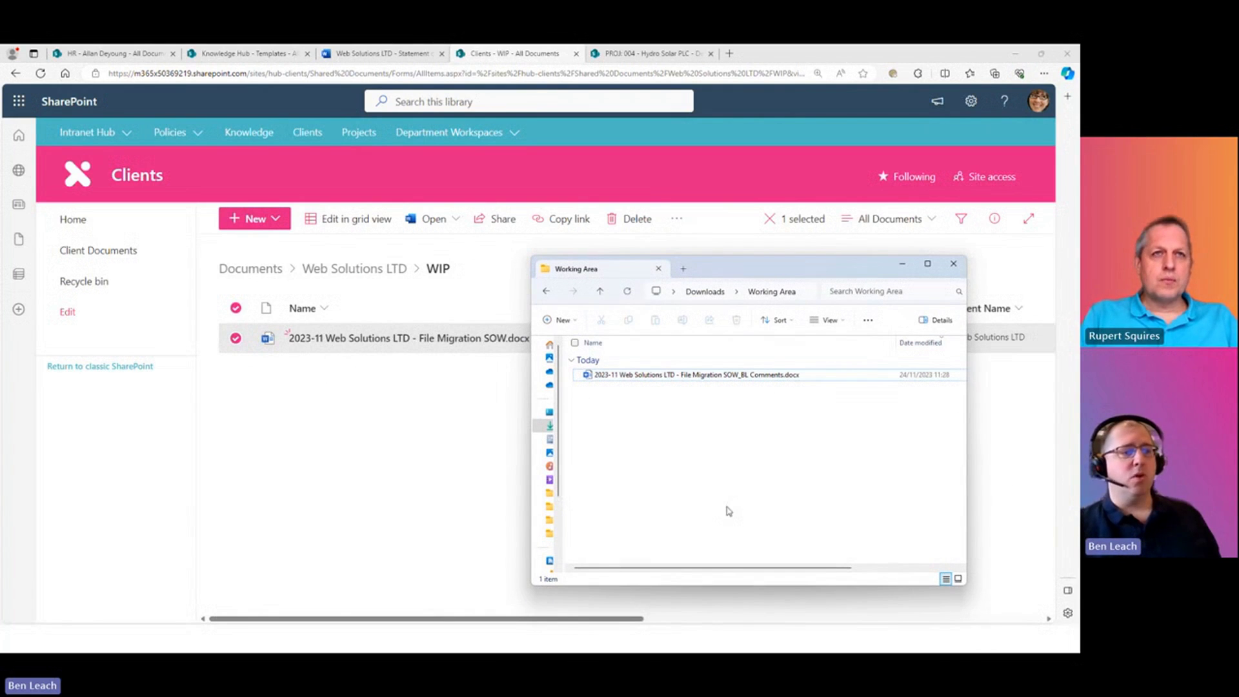
pyautogui.click(754, 380)
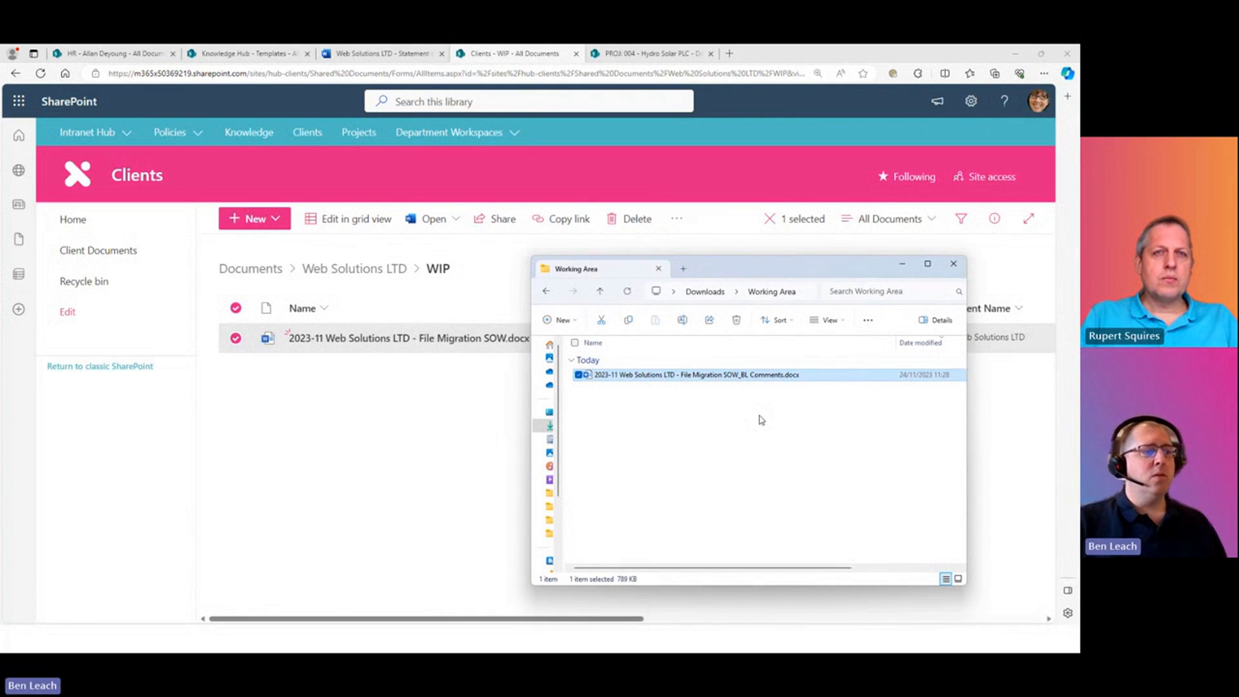
# - Rename the file to '2023-11 Web Solutions LTD - File Migration SOW.docx', dropping '_BL Comments'
pyautogui.click(756, 383)
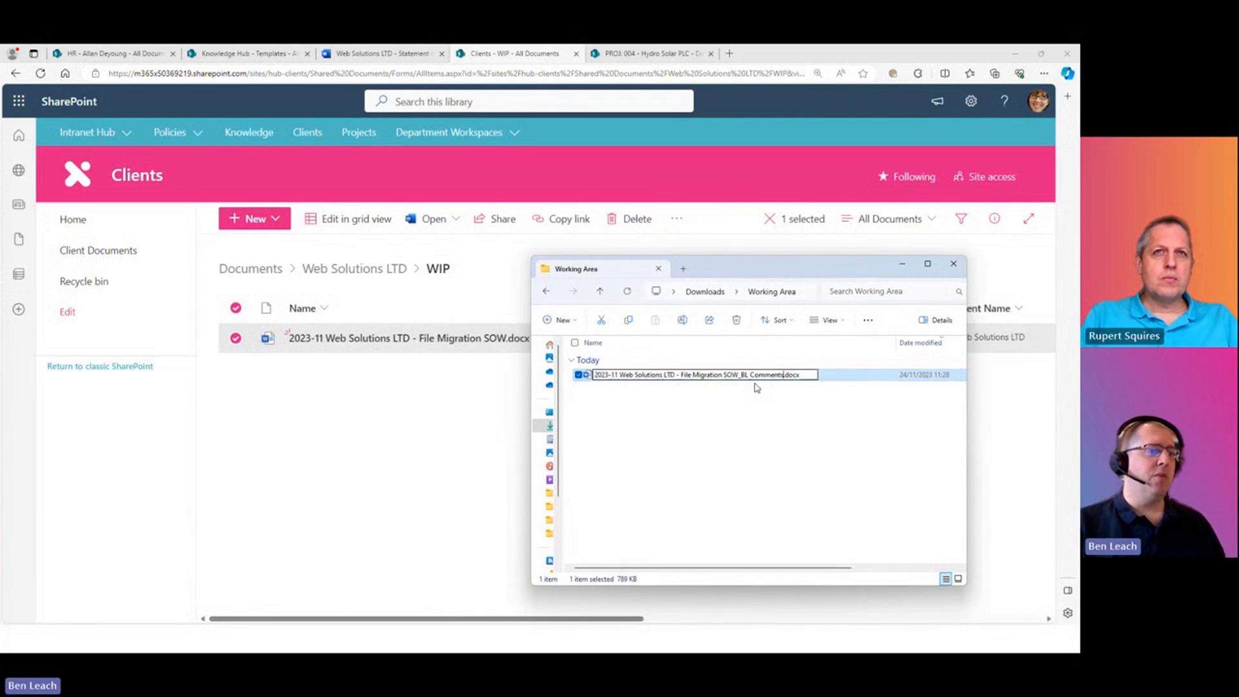
pyautogui.press('BackSpace')
pyautogui.press('BackSpace')
pyautogui.press('BackSpace')
pyautogui.press('BackSpace')
pyautogui.press('BackSpace')
pyautogui.press('BackSpace')
pyautogui.press('BackSpace')
pyautogui.press('BackSpace')
pyautogui.press('BackSpace')
pyautogui.press('BackSpace')
pyautogui.press('BackSpace')
pyautogui.press('BackSpace')
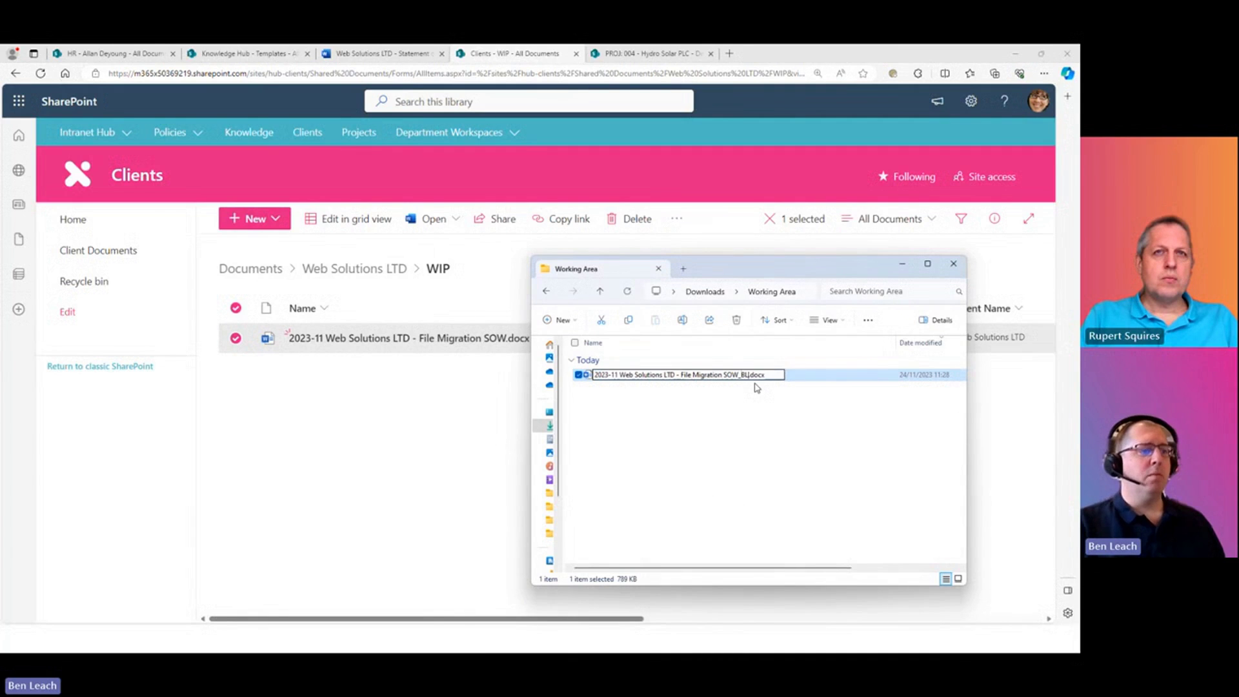
pyautogui.click(768, 429)
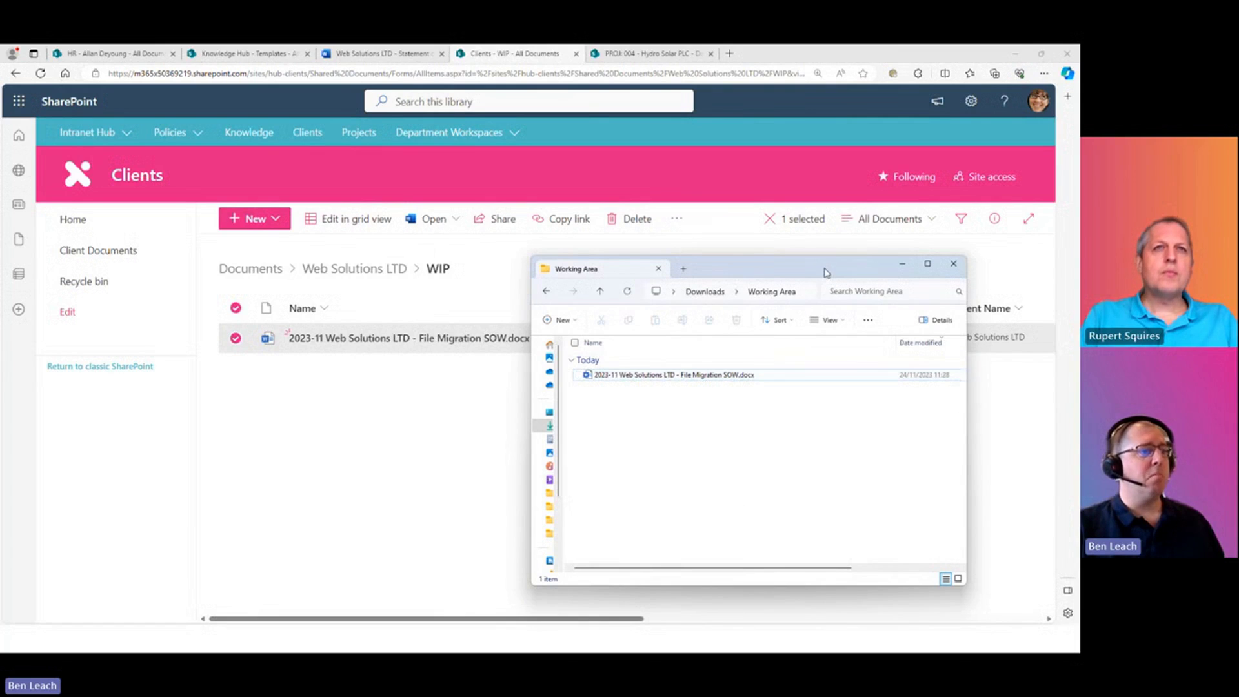
pyautogui.moveTo(826, 268); pyautogui.dragTo(881, 268)
# - Upload the renamed SOW into the WIP library, replacing the existing file as a new version
pyautogui.moveTo(769, 376); pyautogui.dragTo(349, 467)
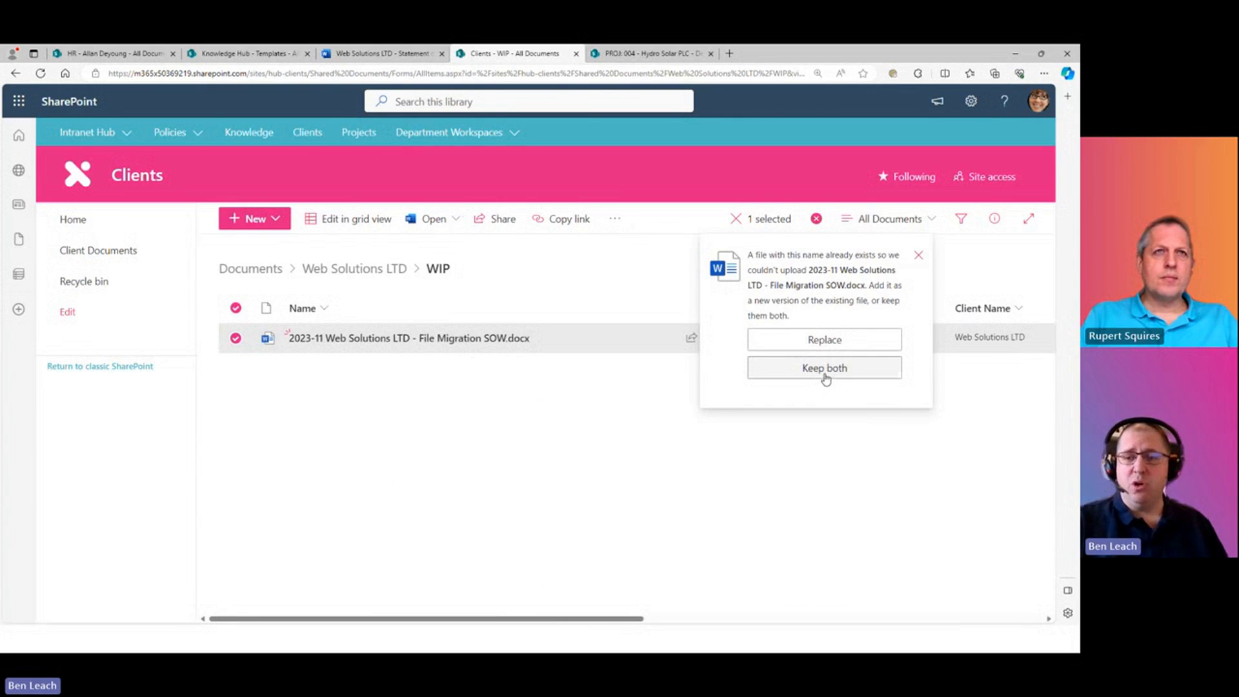
pyautogui.click(831, 342)
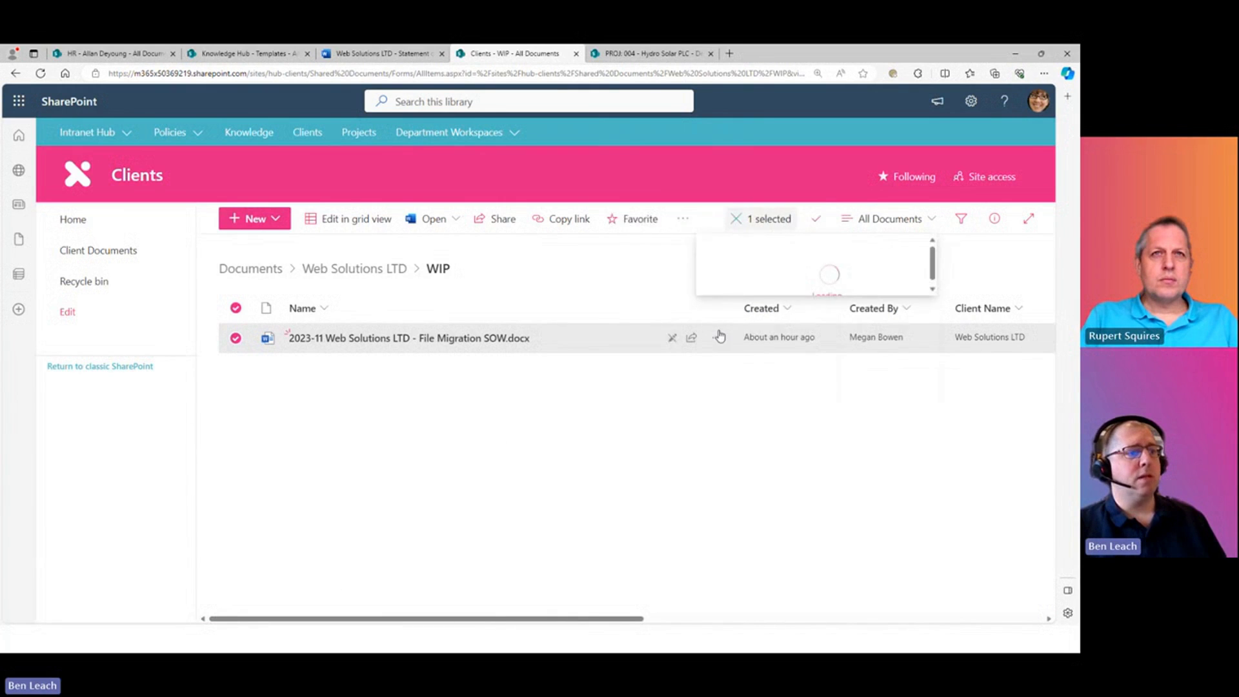
pyautogui.click(664, 476)
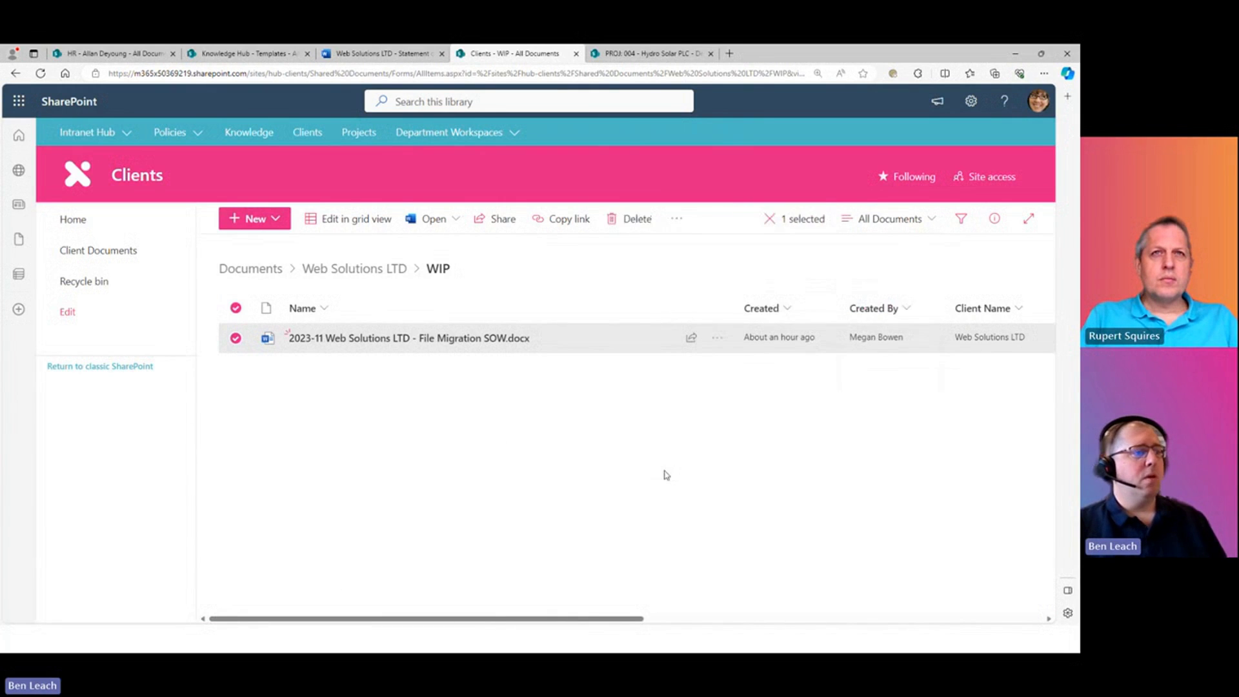
pyautogui.click(717, 338)
pyautogui.click(767, 477)
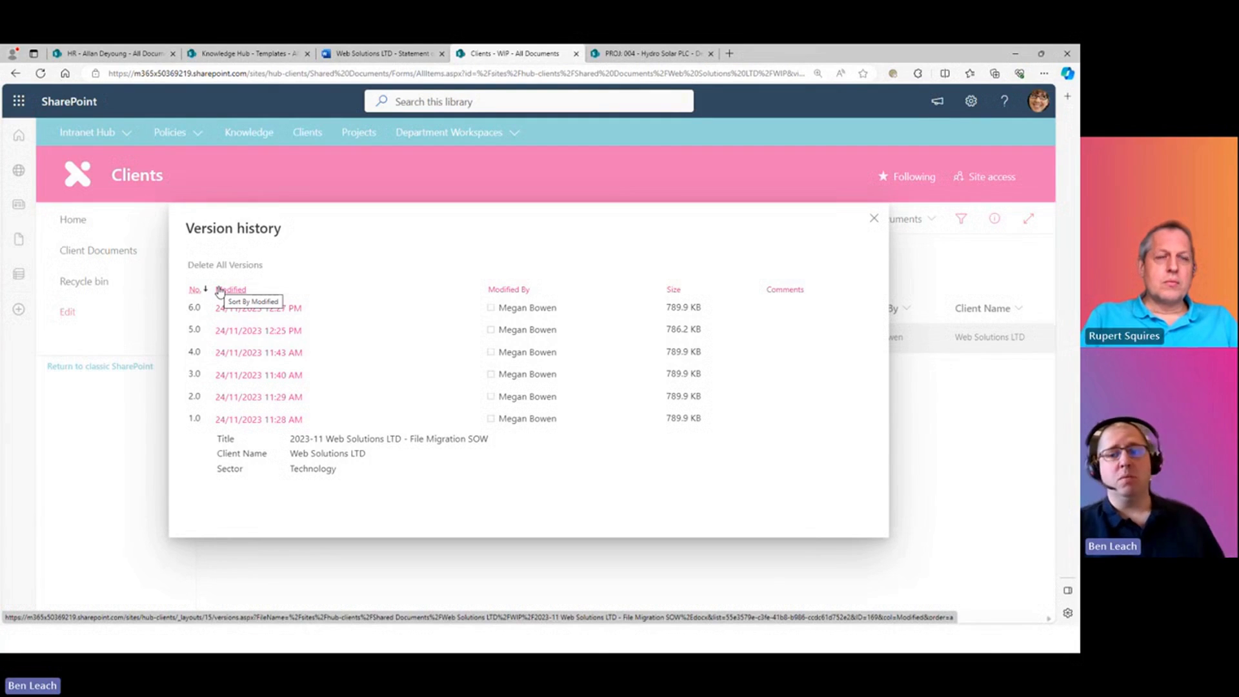
pyautogui.click(875, 221)
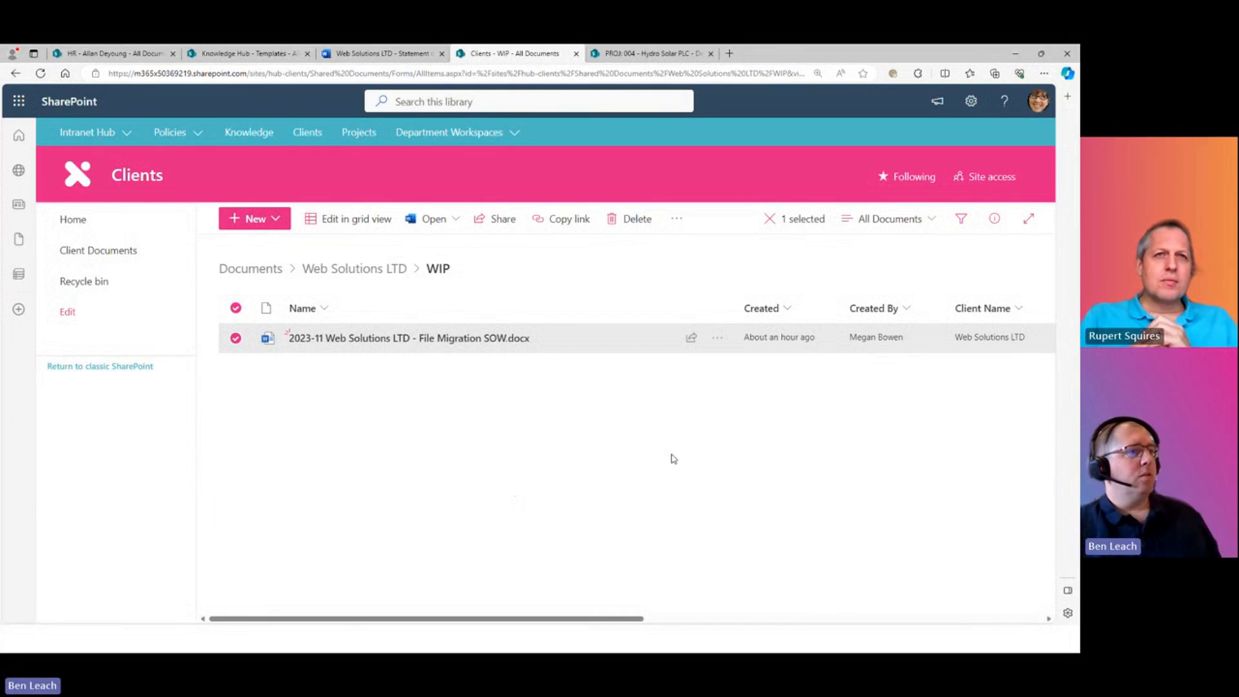
# - Switch to the HR site and open its Policies library
pyautogui.click(120, 54)
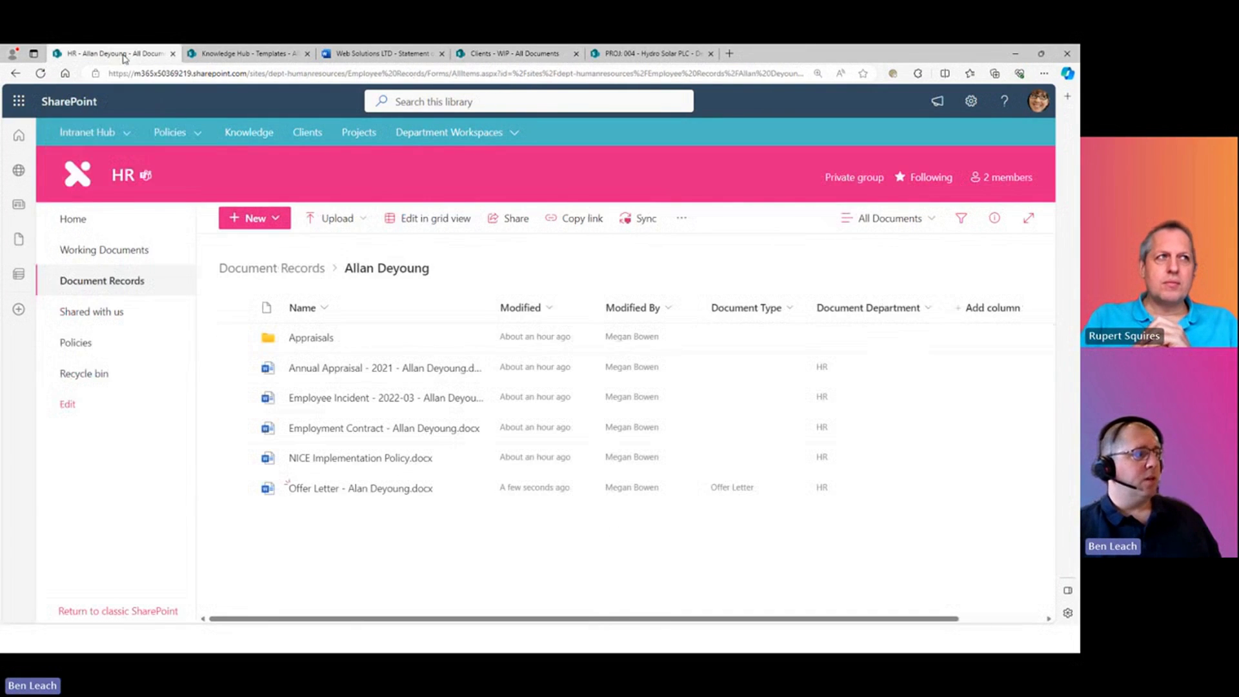
pyautogui.click(84, 343)
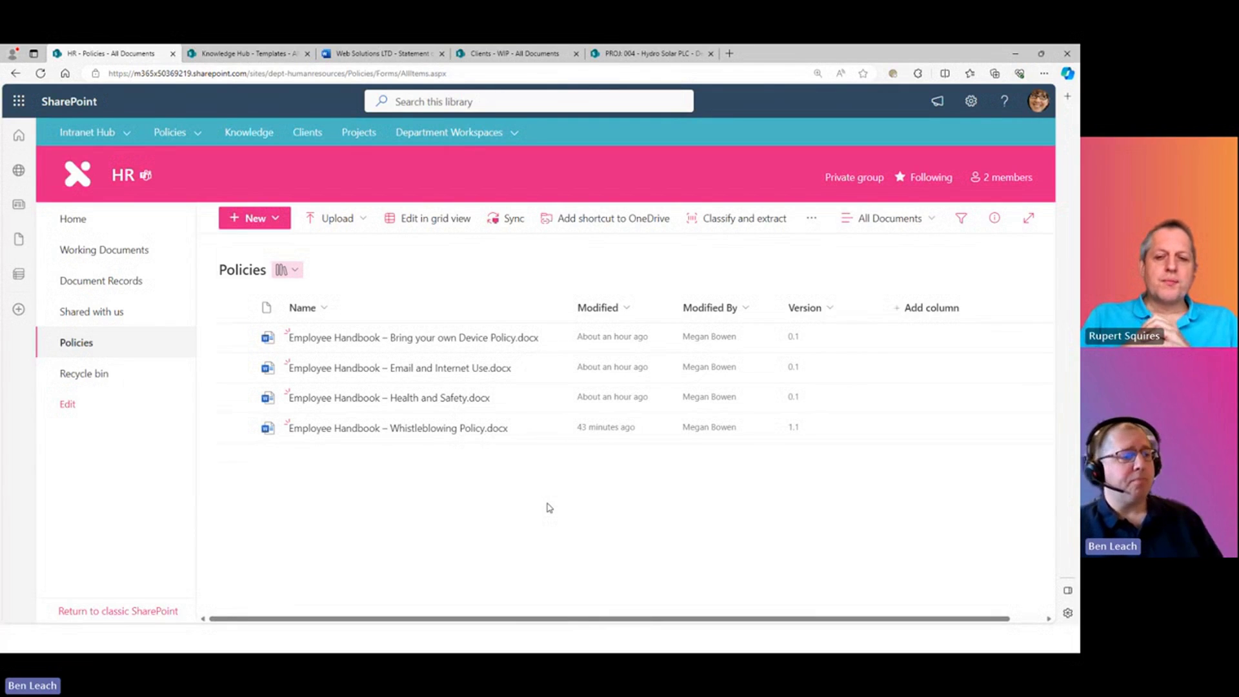
# - Publish the Health and Safety policy, moving it from version 0.1 to 1.0
pyautogui.click(846, 403)
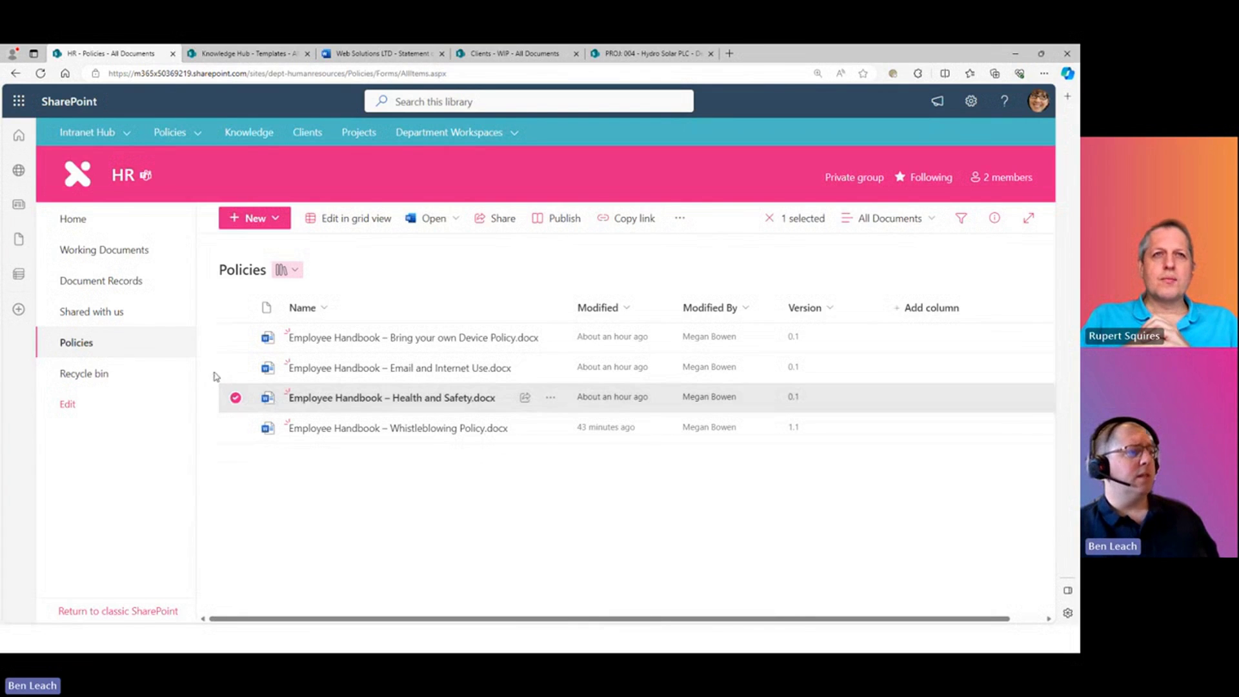
pyautogui.click(561, 221)
pyautogui.click(578, 411)
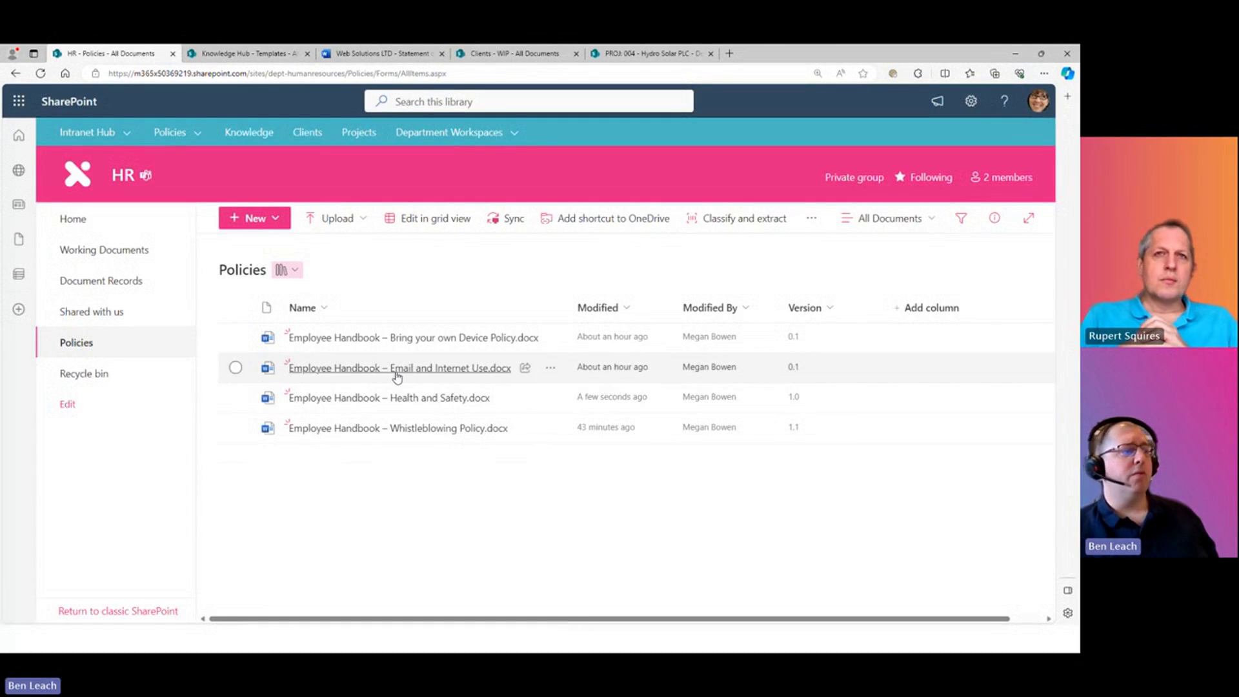
# - Add 'Additional changes go here' after the Introduction, then refresh the library to show version 1.1
pyautogui.click(414, 399)
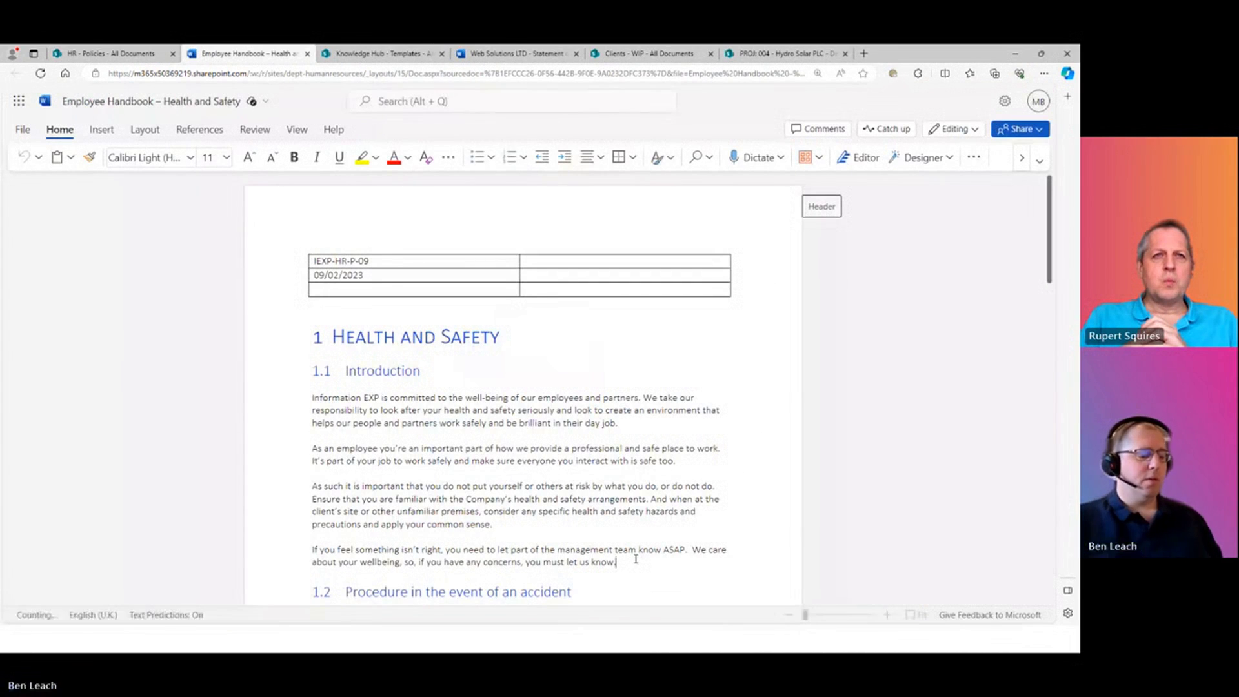
pyautogui.press('Return')
pyautogui.write('Additional changes go here')
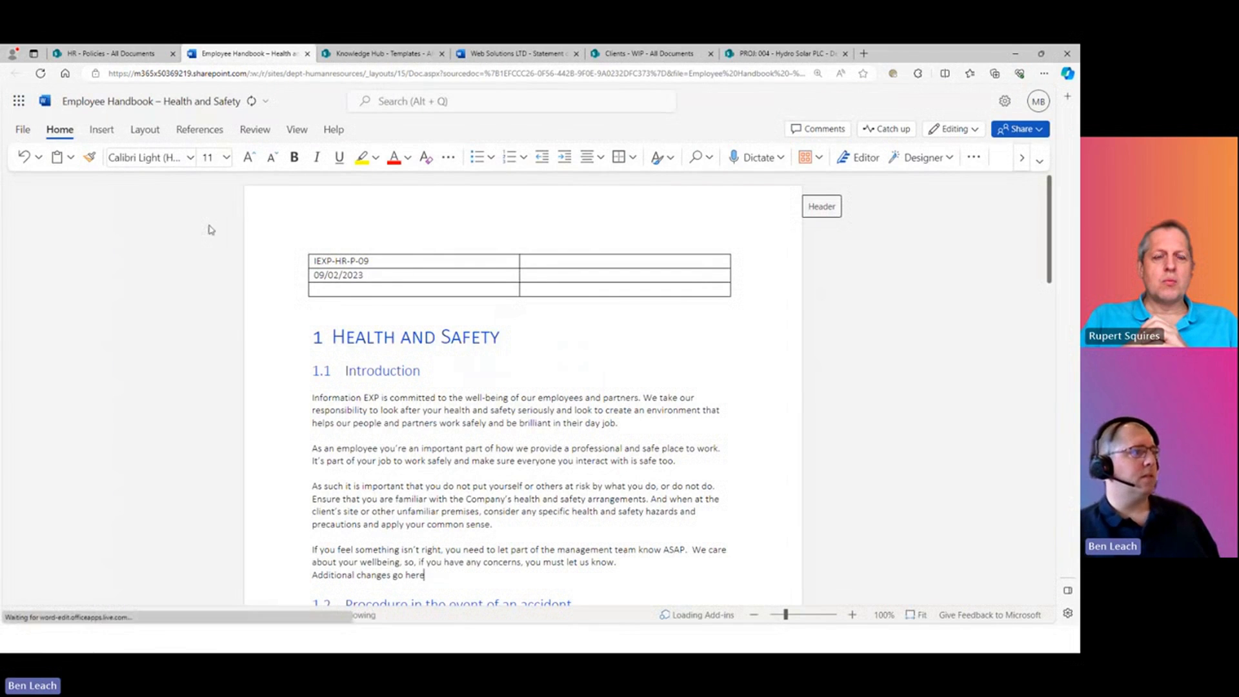
pyautogui.click(308, 53)
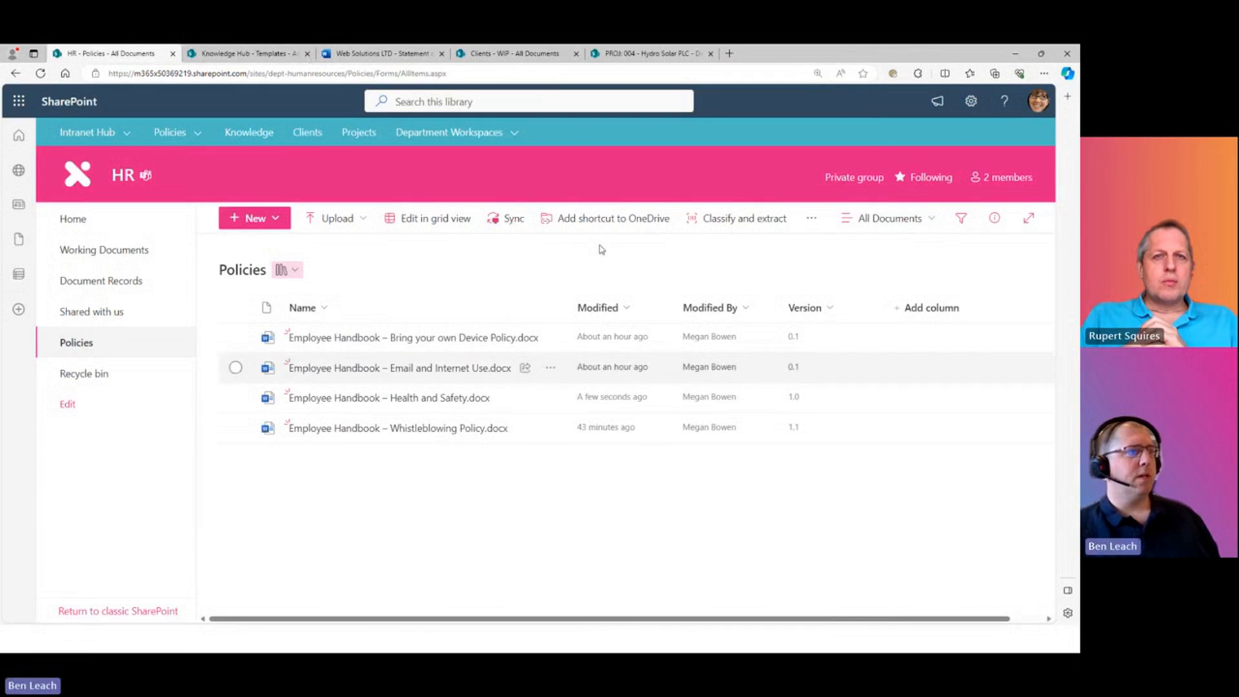
pyautogui.click(539, 78)
pyautogui.press('Return')
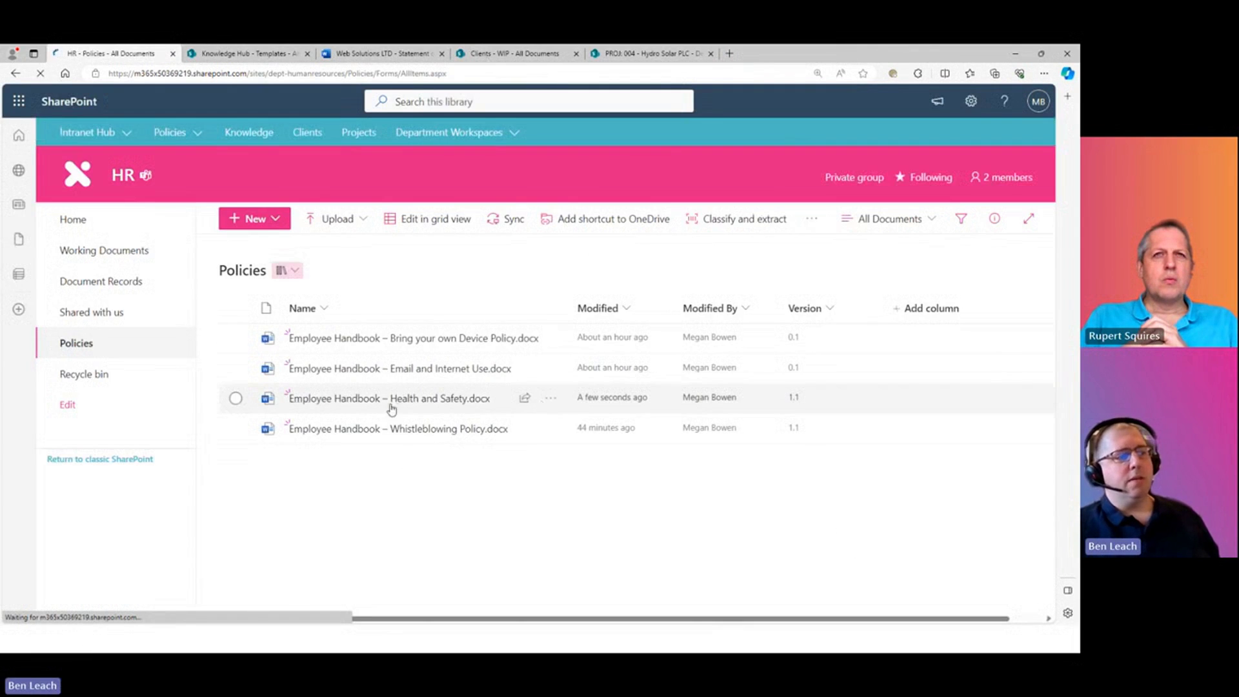
pyautogui.moveTo(456, 397)
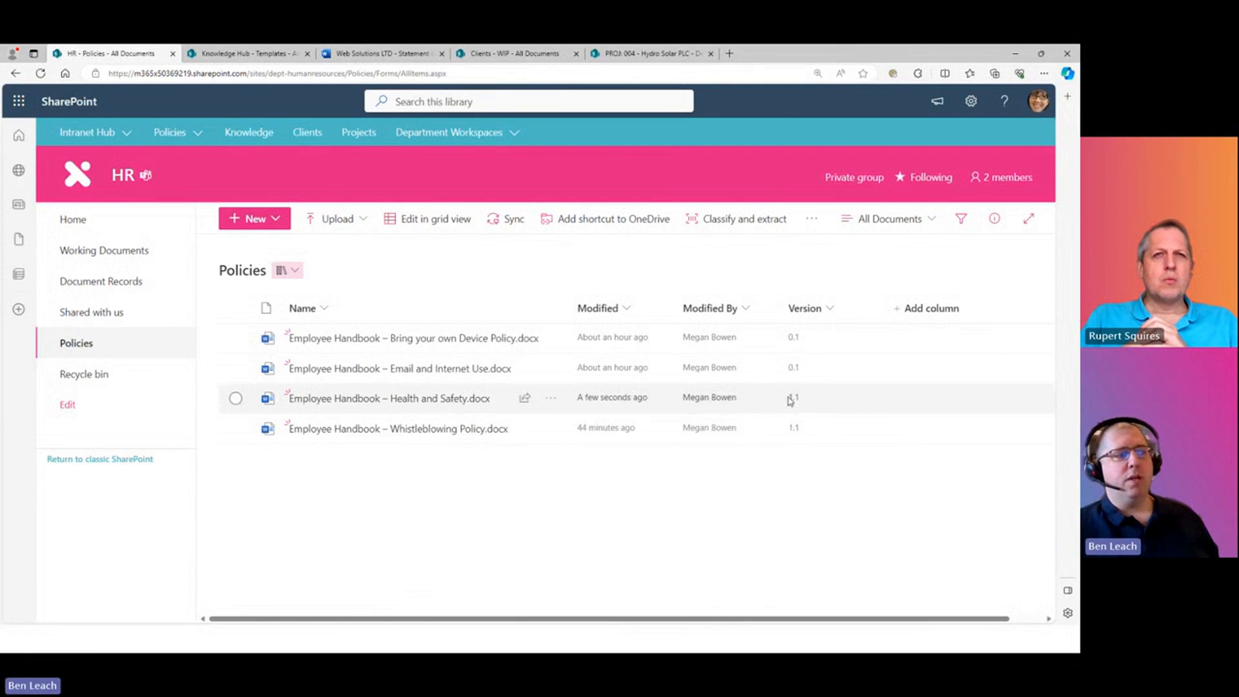
pyautogui.click(236, 398)
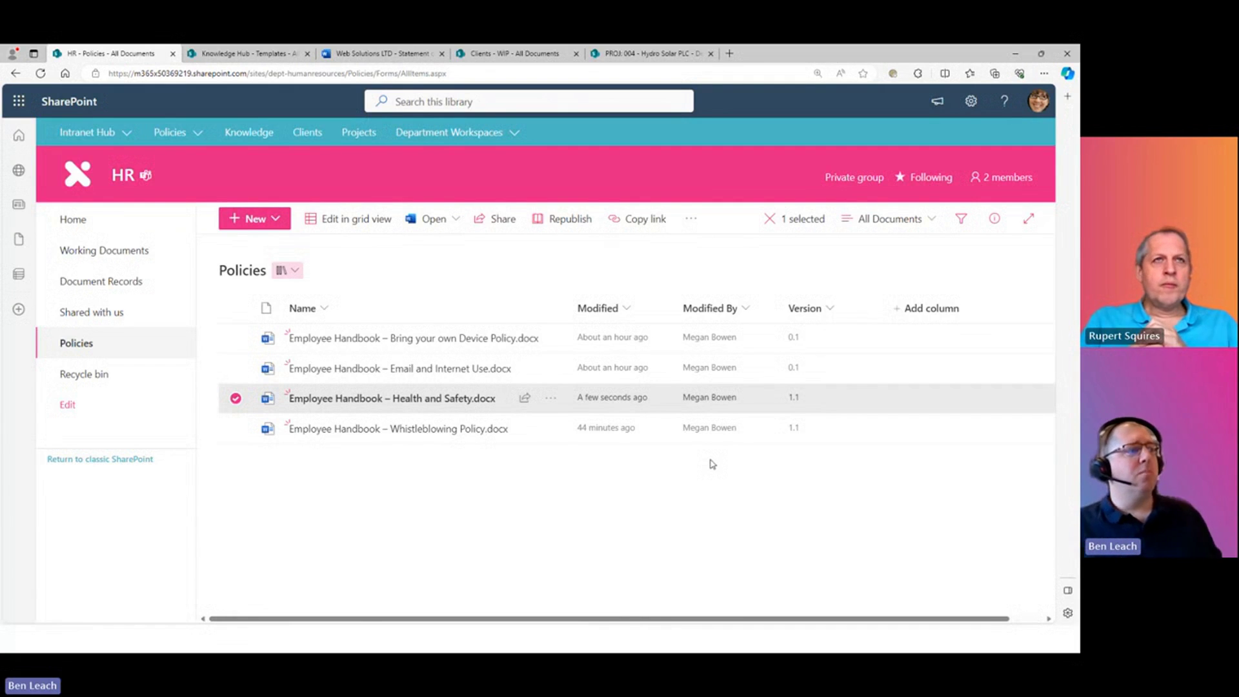
pyautogui.moveTo(162, 131)
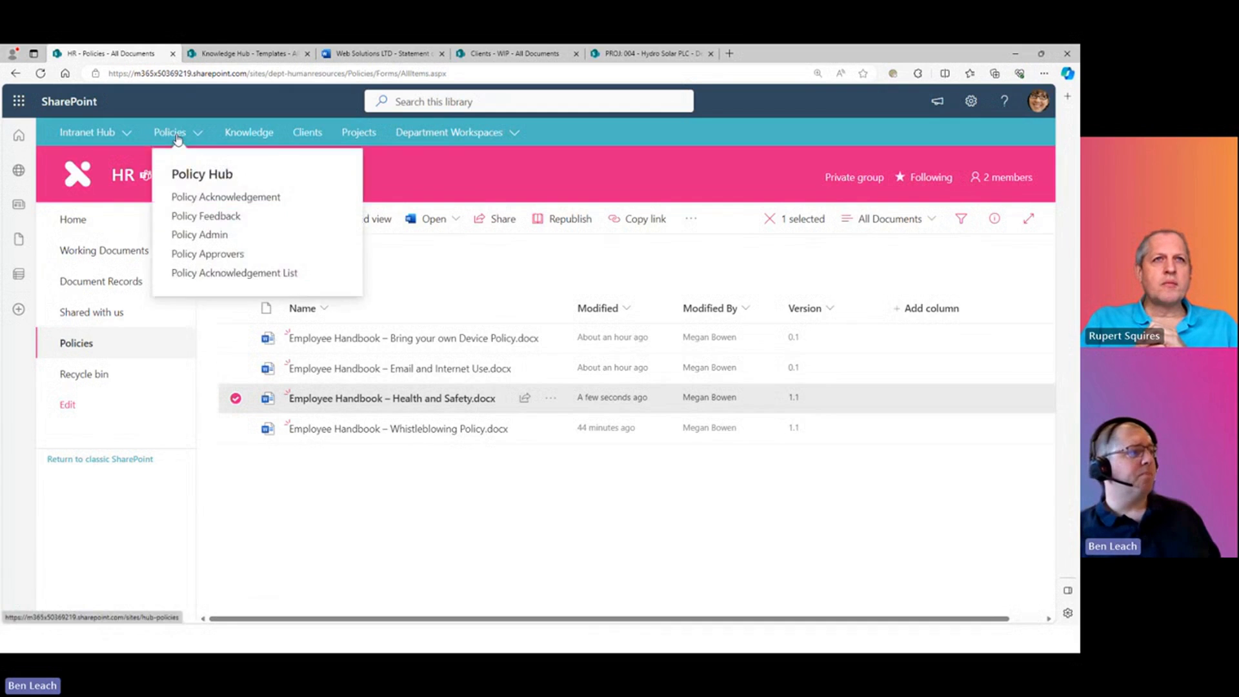
# - From the Policies Hub home, open Document Masters and review the ten HR masters
pyautogui.click(194, 171)
pyautogui.moveTo(254, 172)
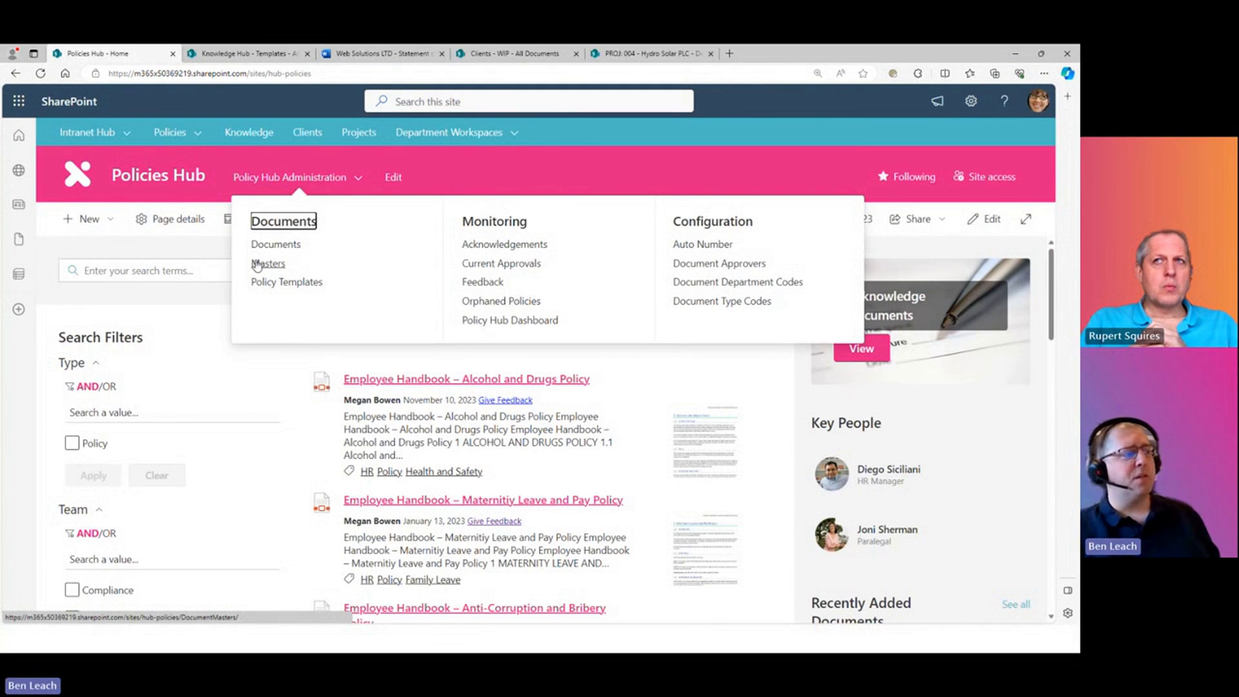
pyautogui.click(261, 264)
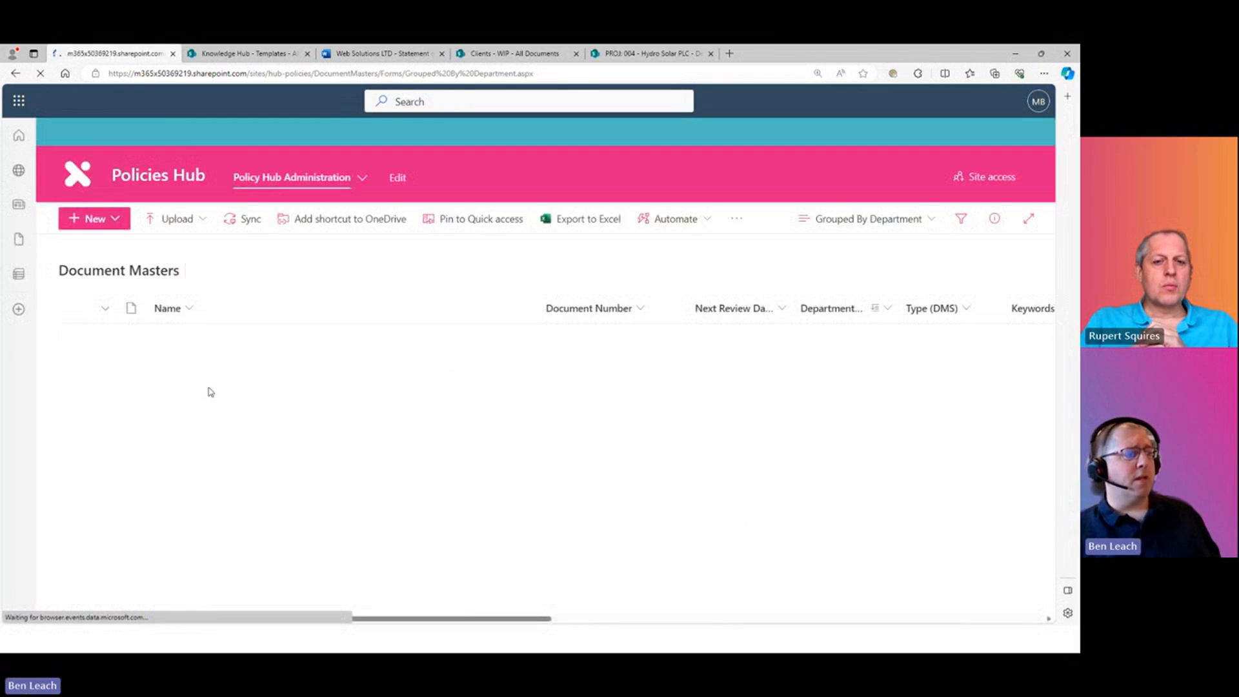
pyautogui.scroll(-4, 399, 353)
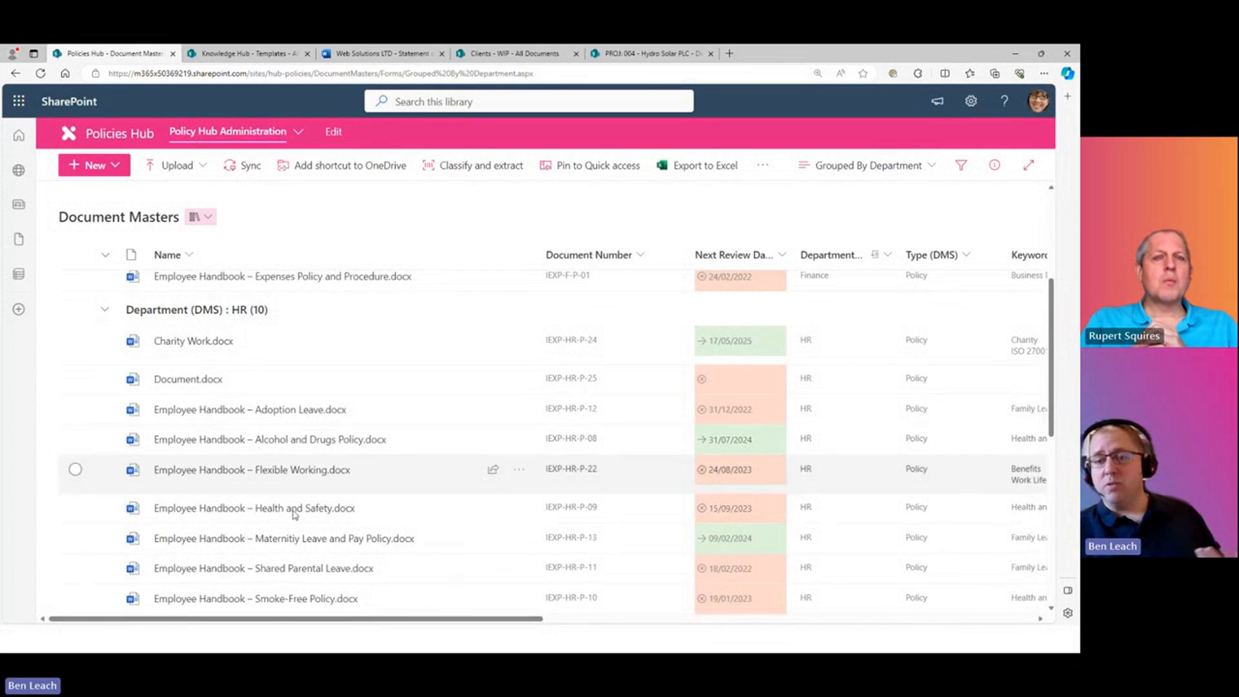
pyautogui.scroll(1, 258, 497)
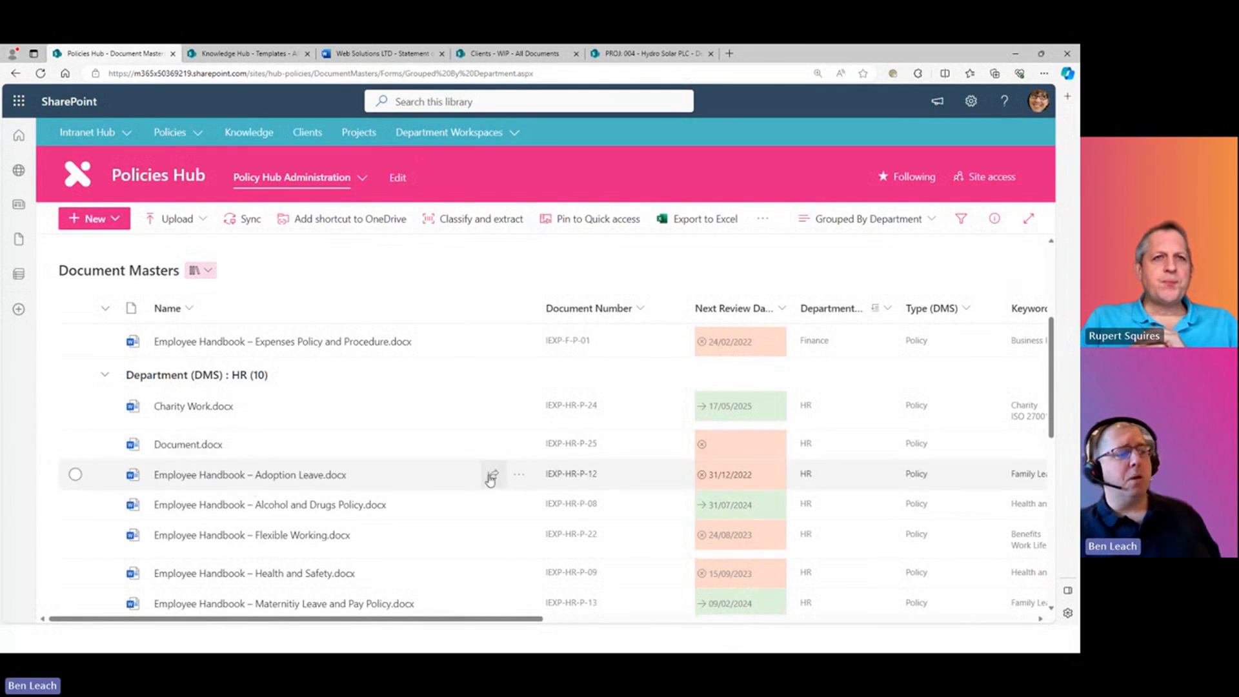
pyautogui.click(284, 177)
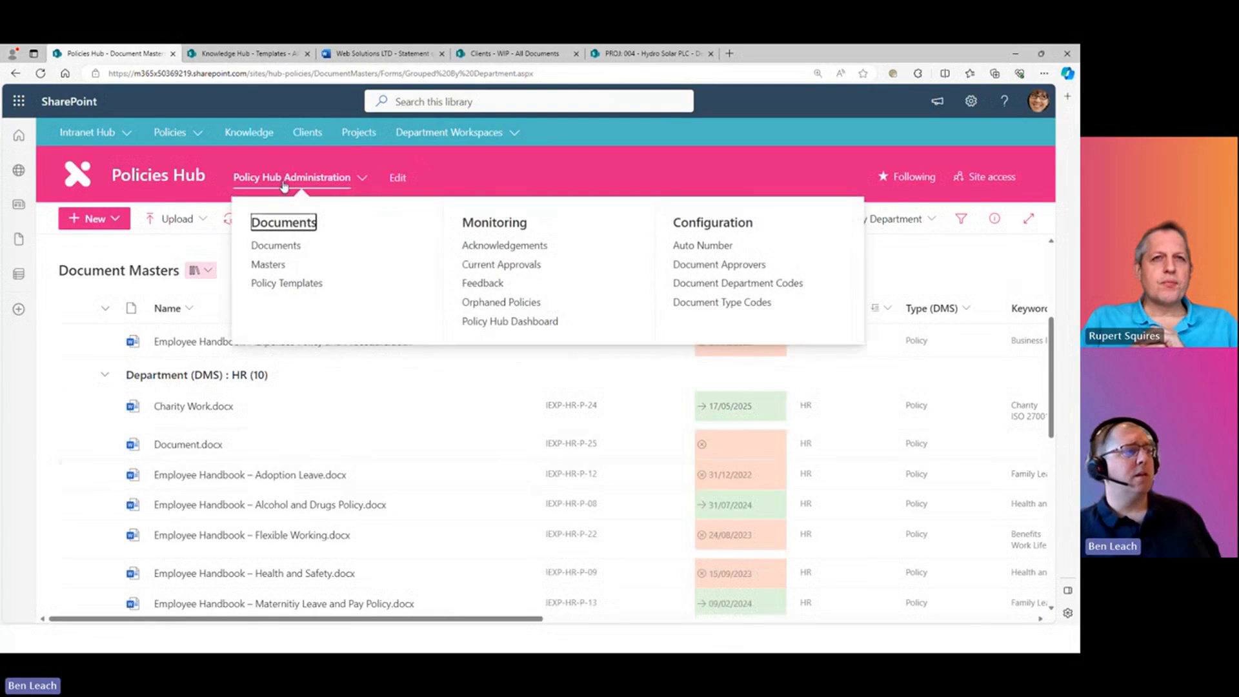
# - Open the hub's published Documents library and scroll to the Finance and HR PDF groups
pyautogui.click(269, 246)
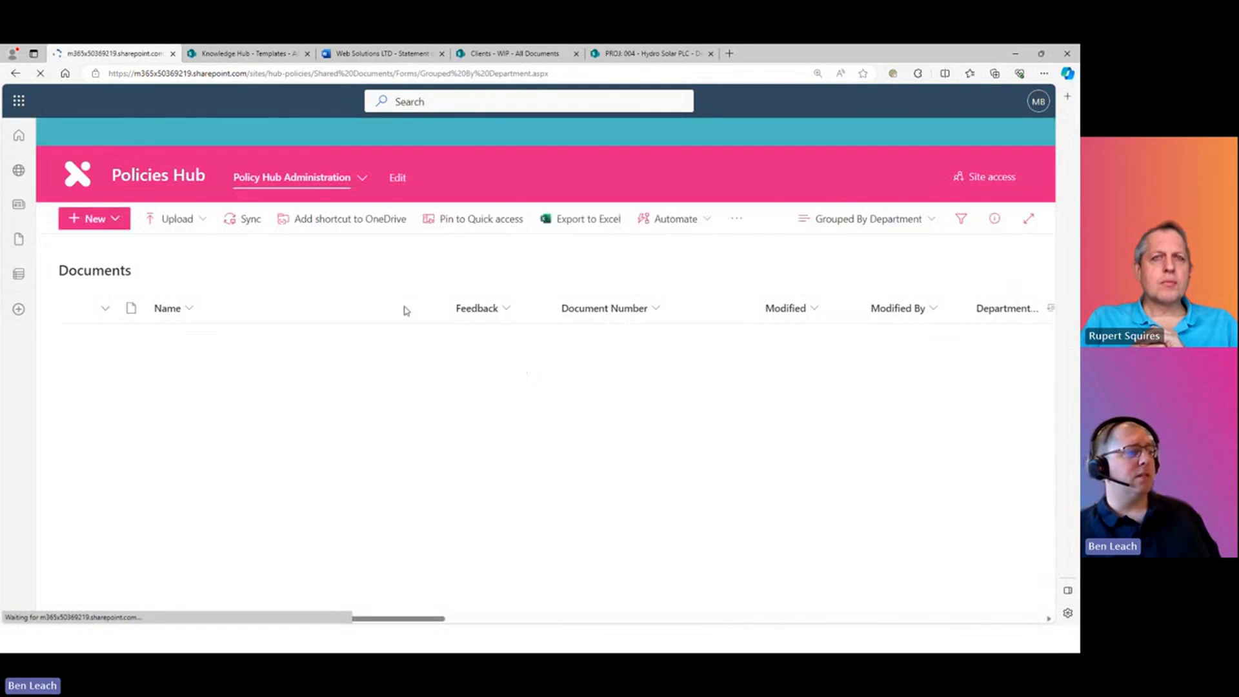
pyautogui.scroll(-3, 181, 381)
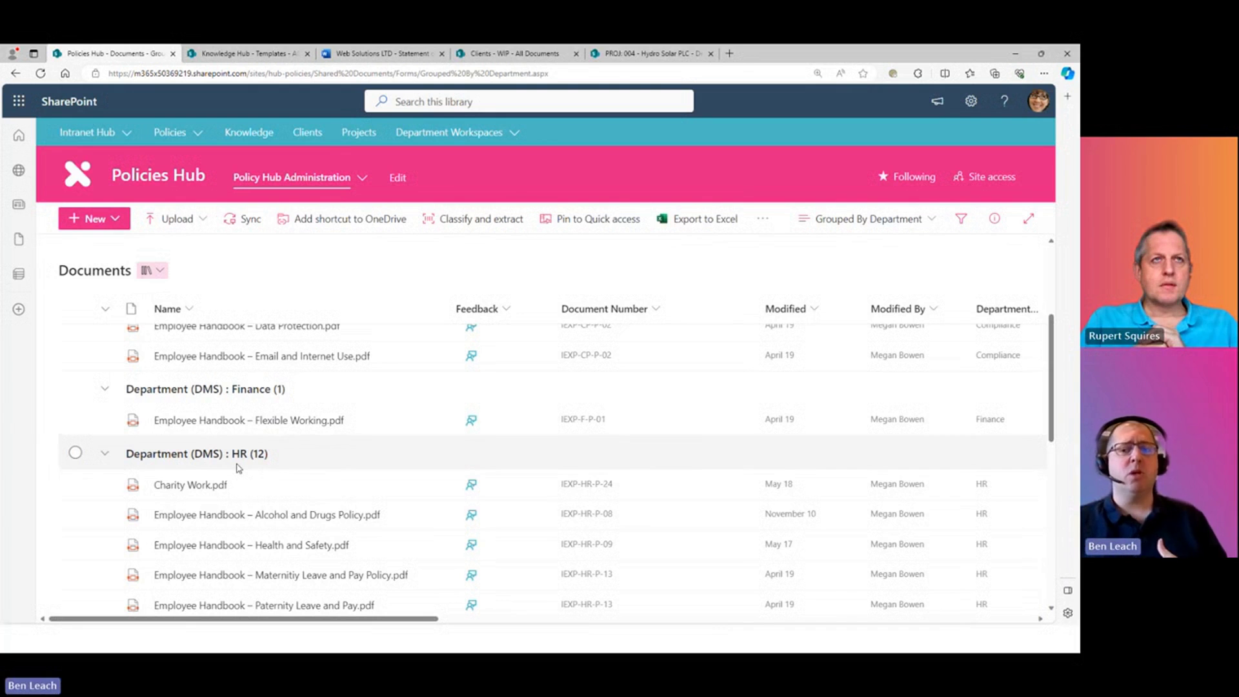
# - Return to the Document Masters library, then switch to the Version Control slideshow
pyautogui.click(291, 180)
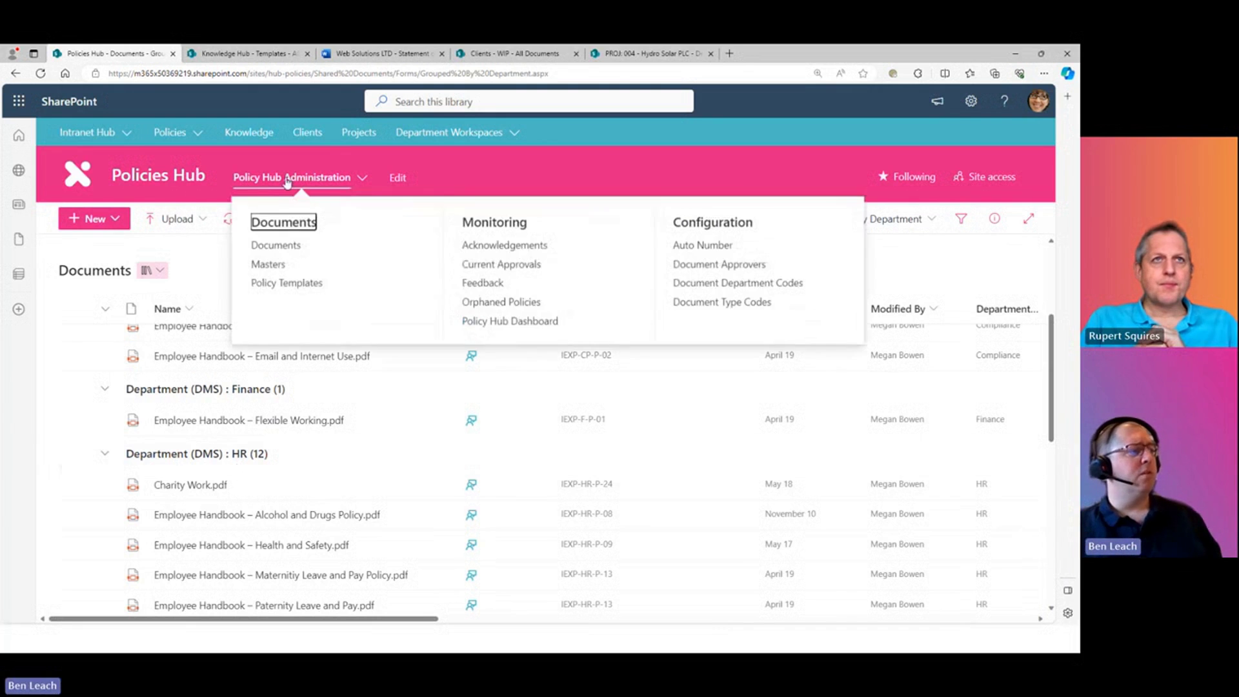
pyautogui.click(270, 264)
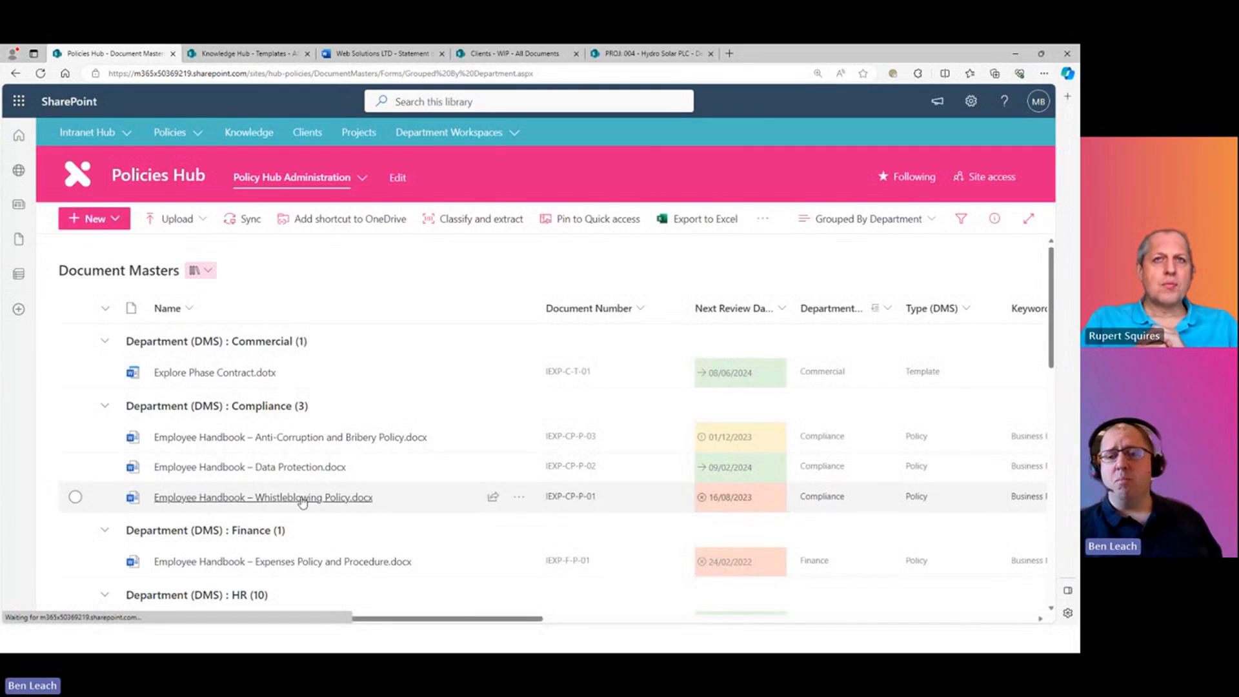
pyautogui.moveTo(303, 503)
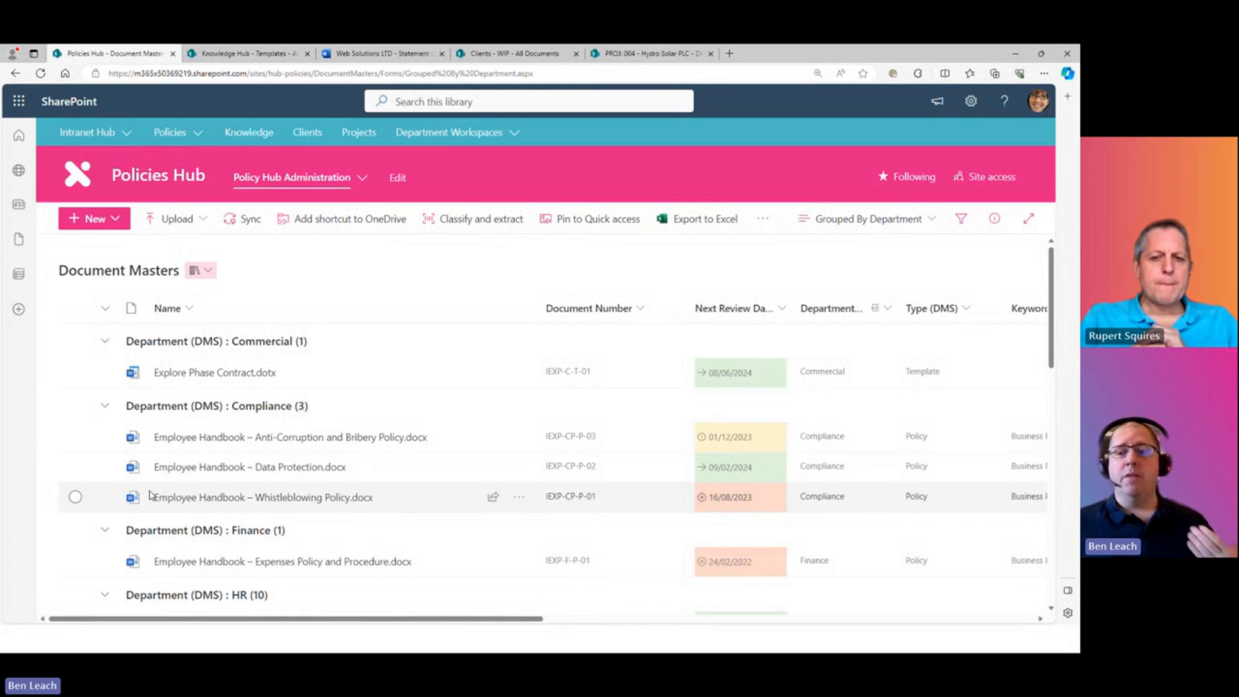
pyautogui.click(323, 178)
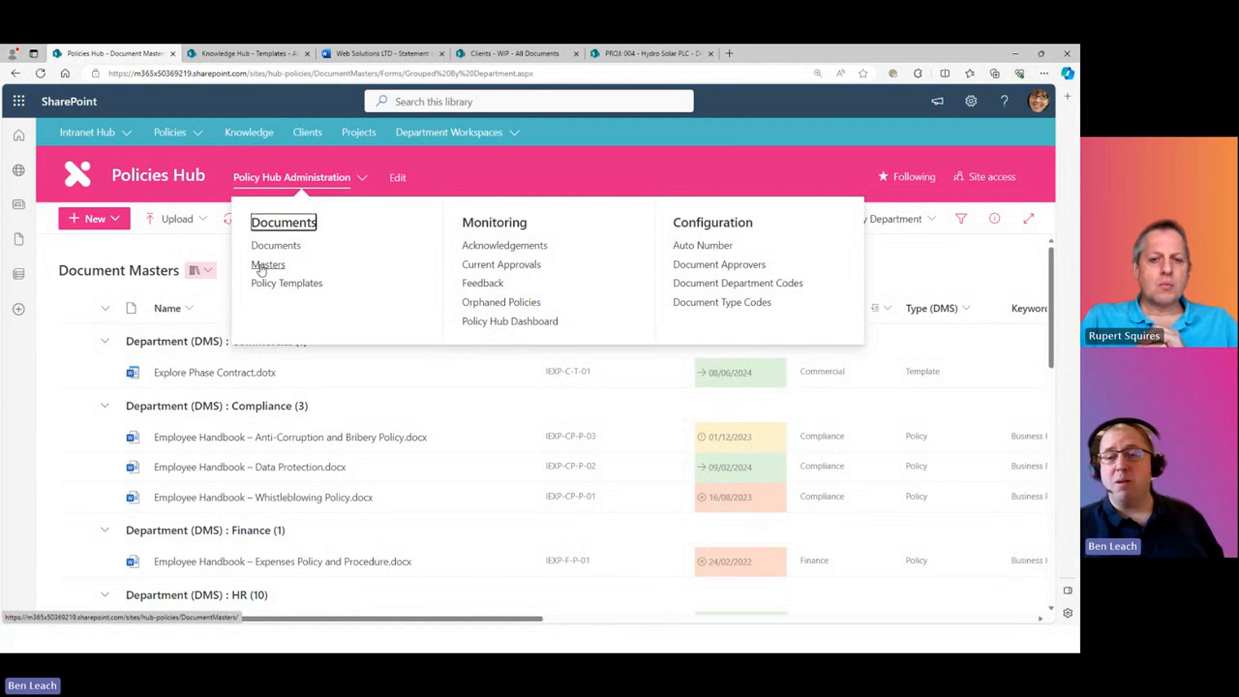
pyautogui.hotkey('alt', 'Tab')
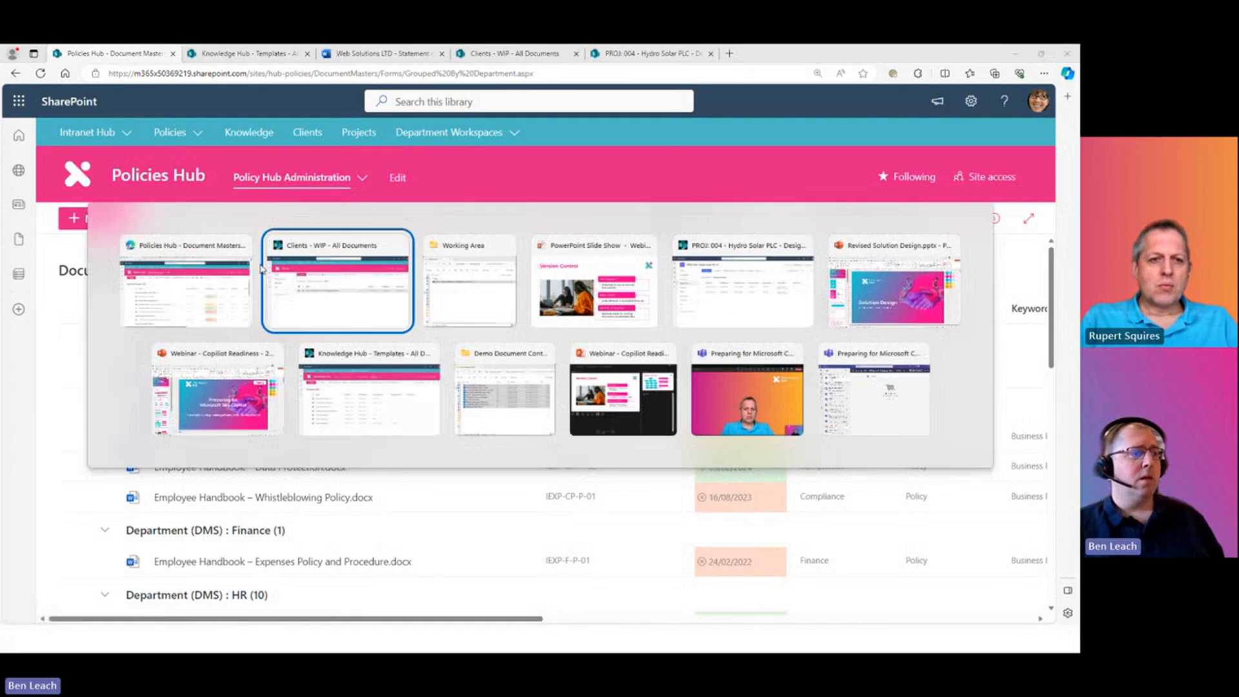